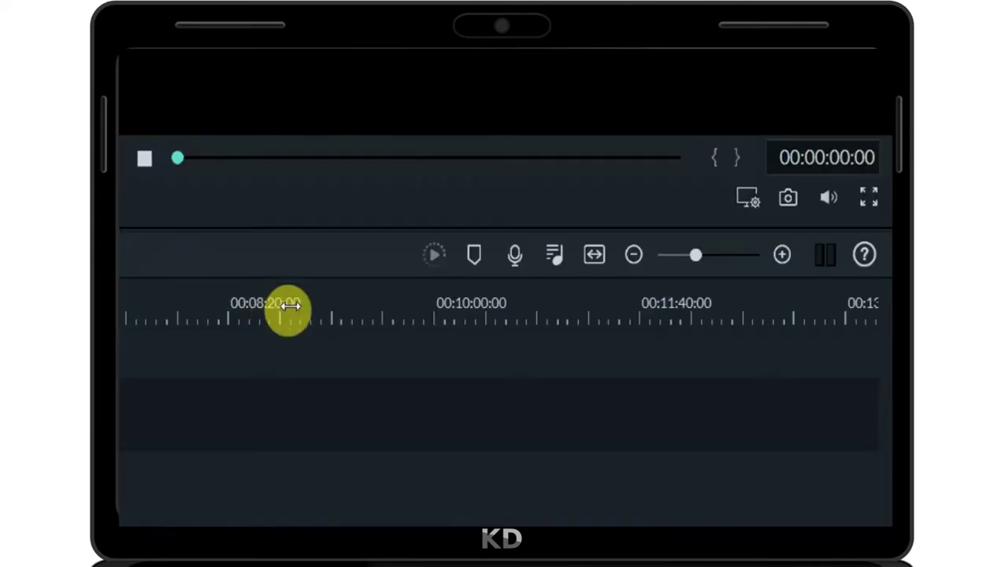
- Zoom the timeline in and back out, then browse the Sample Color swatches and the Audio library
{"action": "mouse_move", "coordinate": [698, 254]}
{"action": "left_mouse_down"}
{"action": "mouse_move", "coordinate": [742, 251]}
{"action": "mouse_move", "coordinate": [698, 254]}
{"action": "left_mouse_up"}
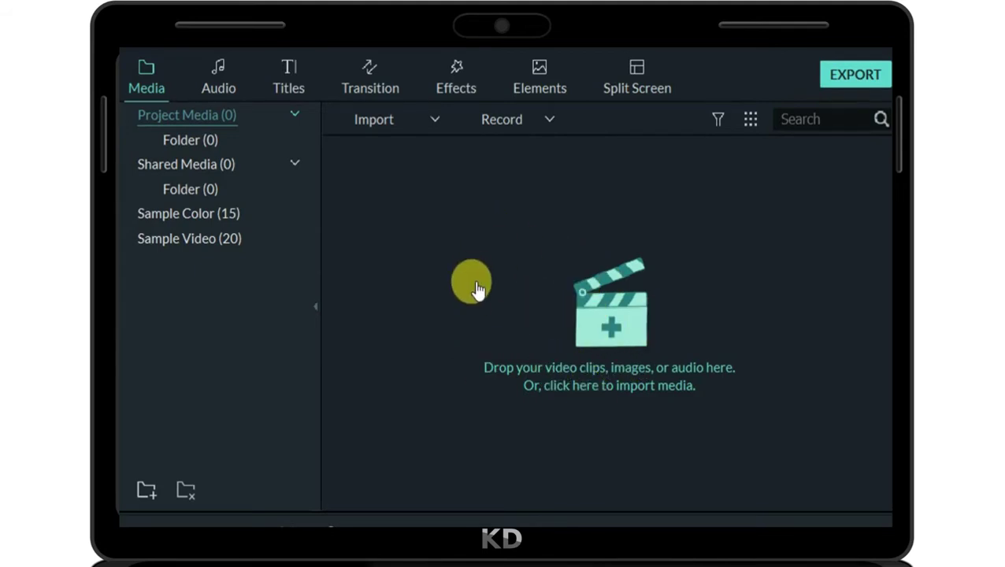
{"action": "left_click", "coordinate": [183, 212]}
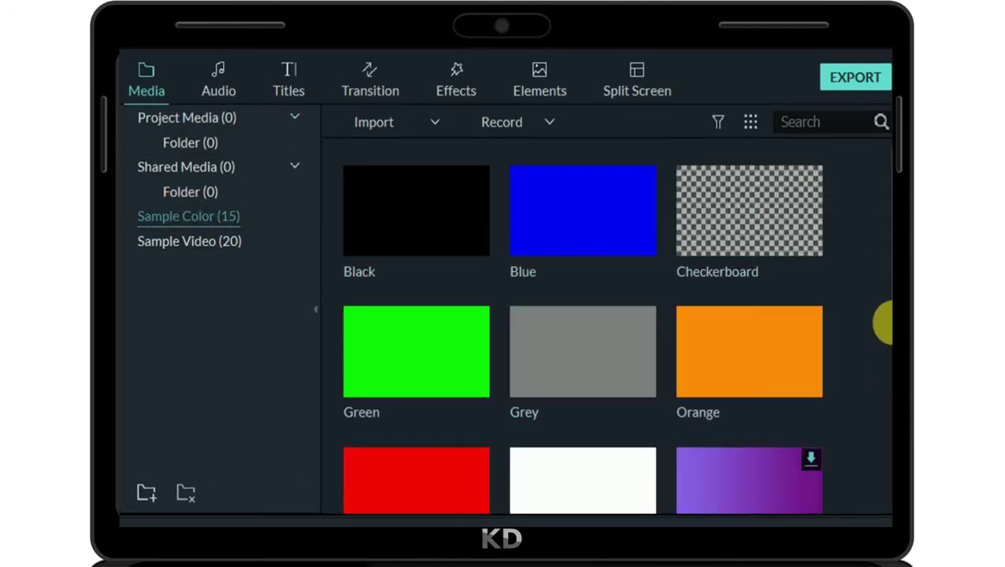
{"action": "scroll", "coordinate": [882, 355], "scroll_direction": "down", "scroll_amount": 3}
{"action": "scroll", "coordinate": [879, 406], "scroll_direction": "up", "scroll_amount": 5}
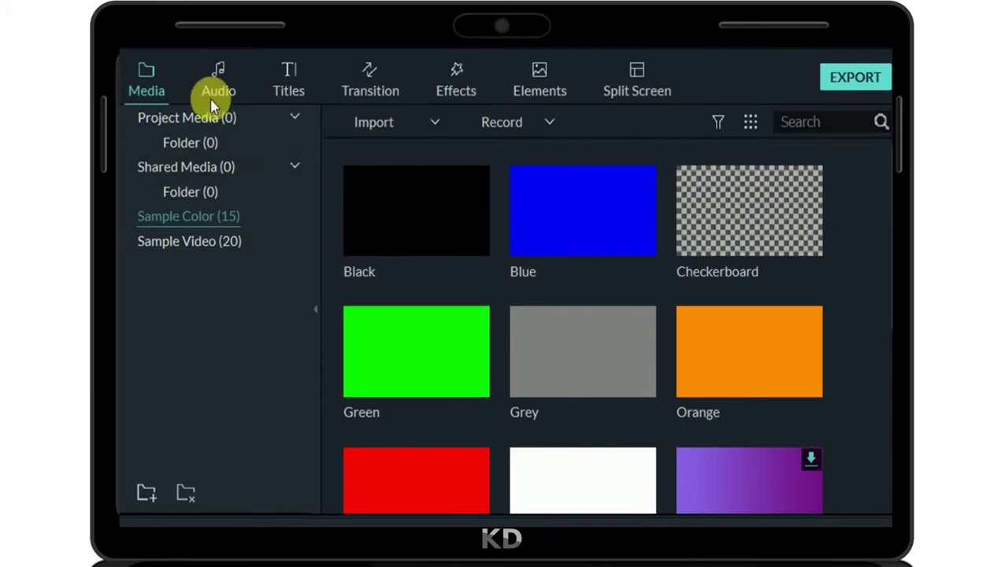
{"action": "left_click", "coordinate": [235, 88]}
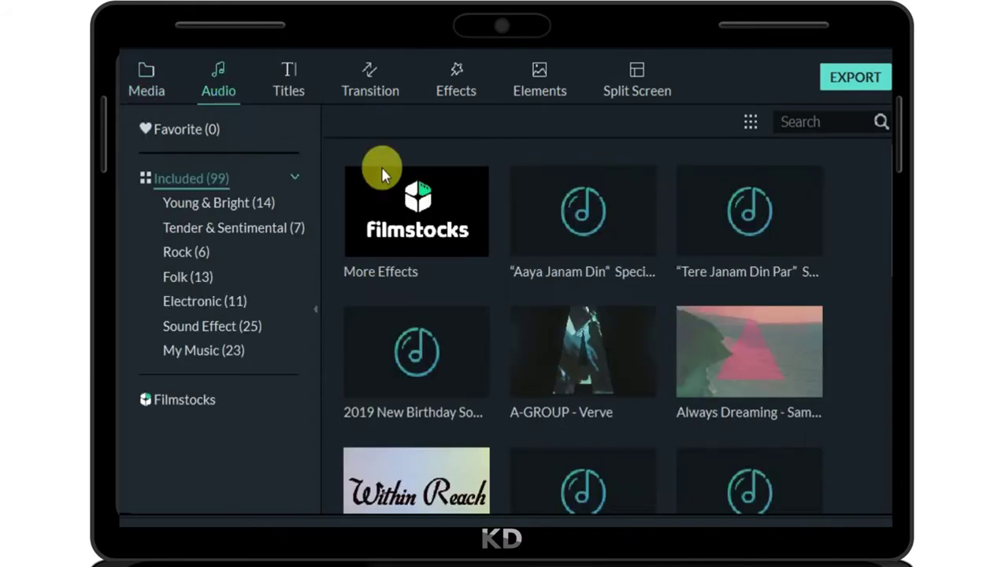
{"action": "scroll", "coordinate": [884, 293], "scroll_direction": "down", "scroll_amount": 1}
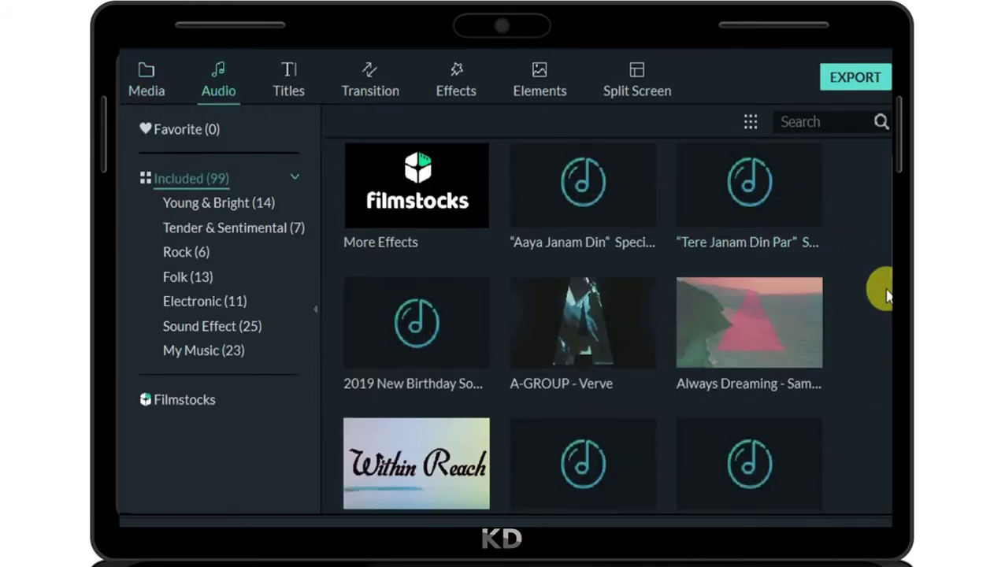
- Browse the Titles, Transitions and Effects libraries, ending on the Elements library
{"action": "left_click", "coordinate": [289, 69]}
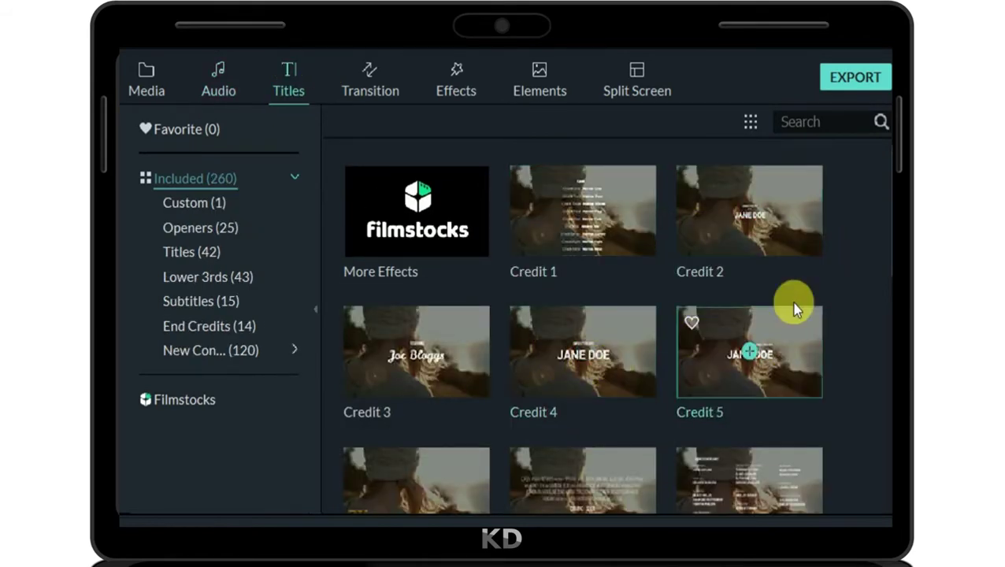
{"action": "scroll", "coordinate": [882, 394], "scroll_direction": "down", "scroll_amount": 5}
{"action": "scroll", "coordinate": [871, 314], "scroll_direction": "up", "scroll_amount": 3}
{"action": "scroll", "coordinate": [871, 314], "scroll_direction": "up", "scroll_amount": 2}
{"action": "left_click", "coordinate": [353, 84]}
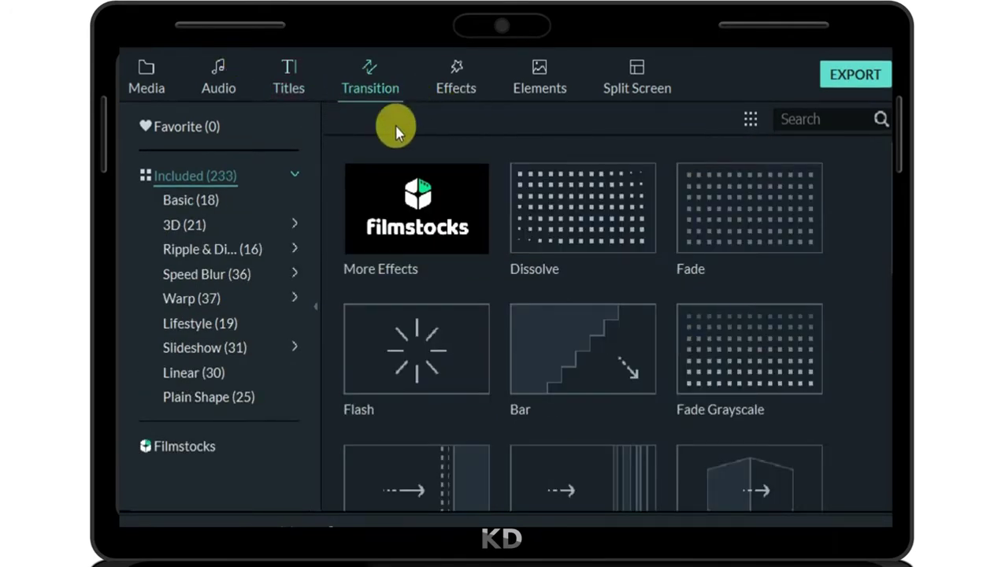
{"action": "mouse_move", "coordinate": [589, 227]}
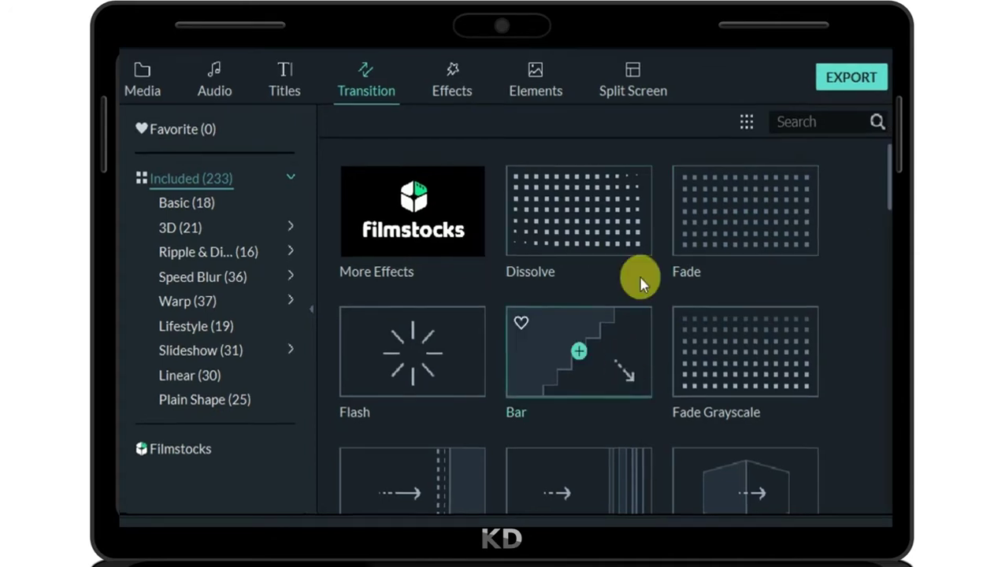
{"action": "left_click", "coordinate": [462, 83]}
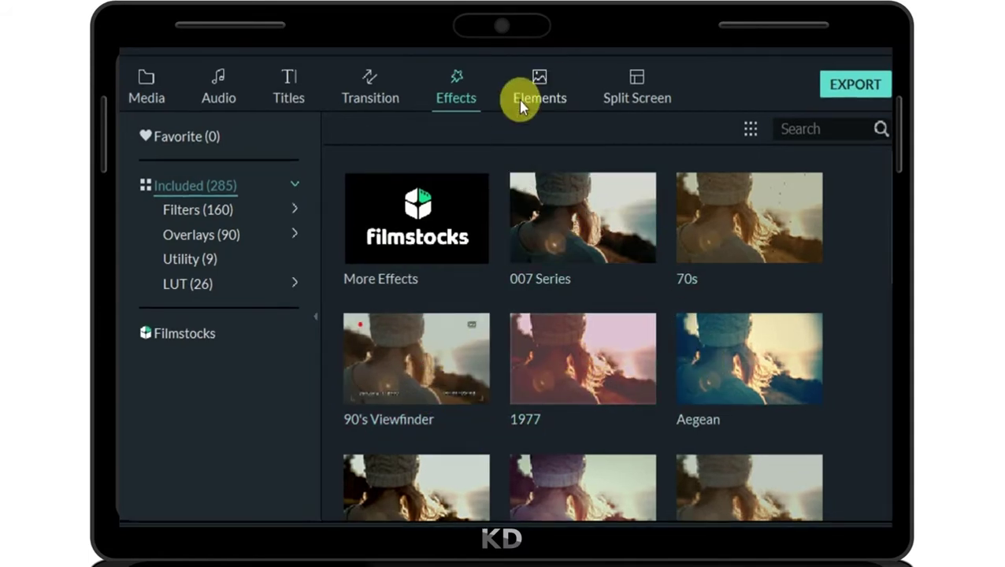
{"action": "left_click", "coordinate": [521, 102]}
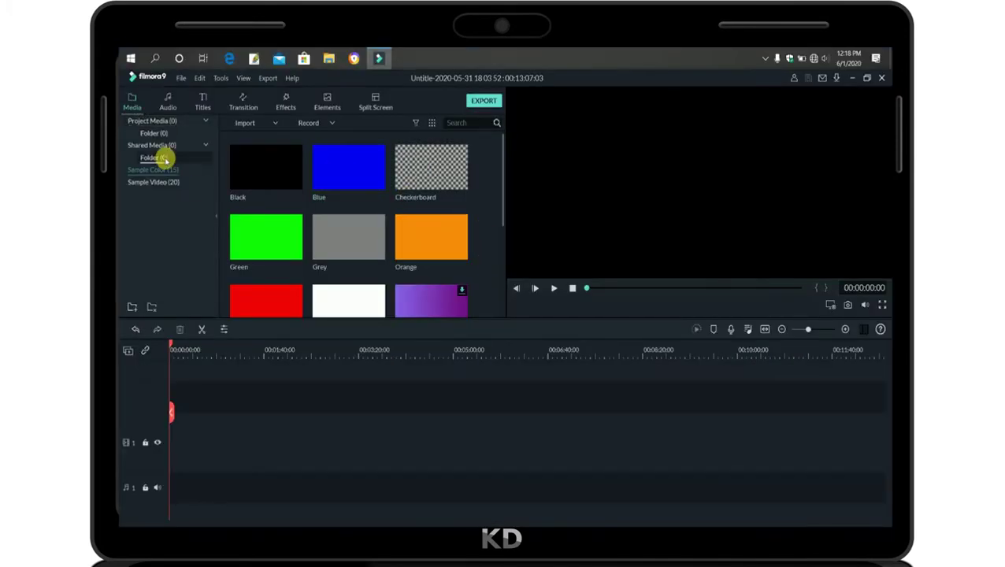
- Import the My Video8 clip from the 'my videos/8' folder into Project Media
{"action": "left_click", "coordinate": [153, 121]}
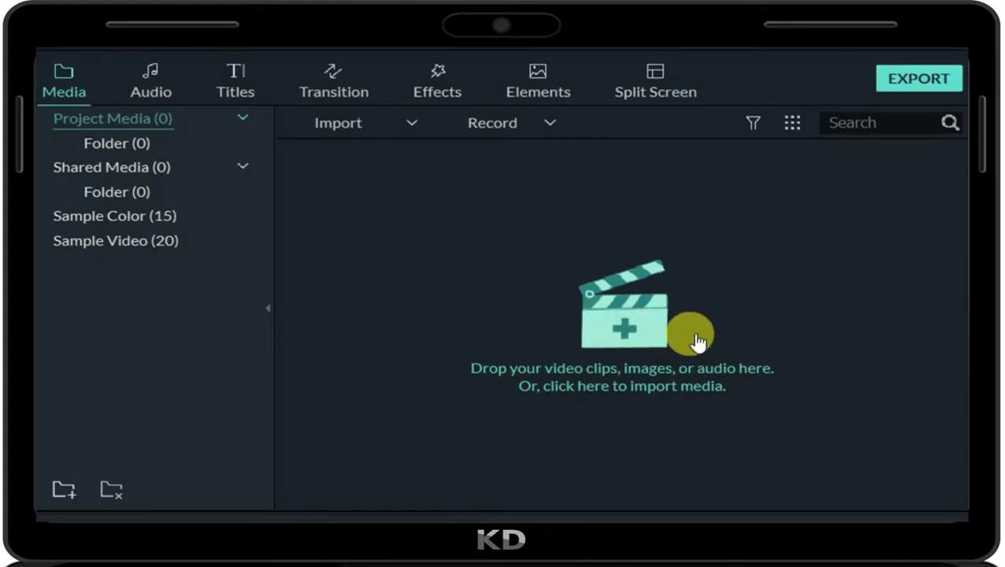
{"action": "left_click", "coordinate": [633, 331]}
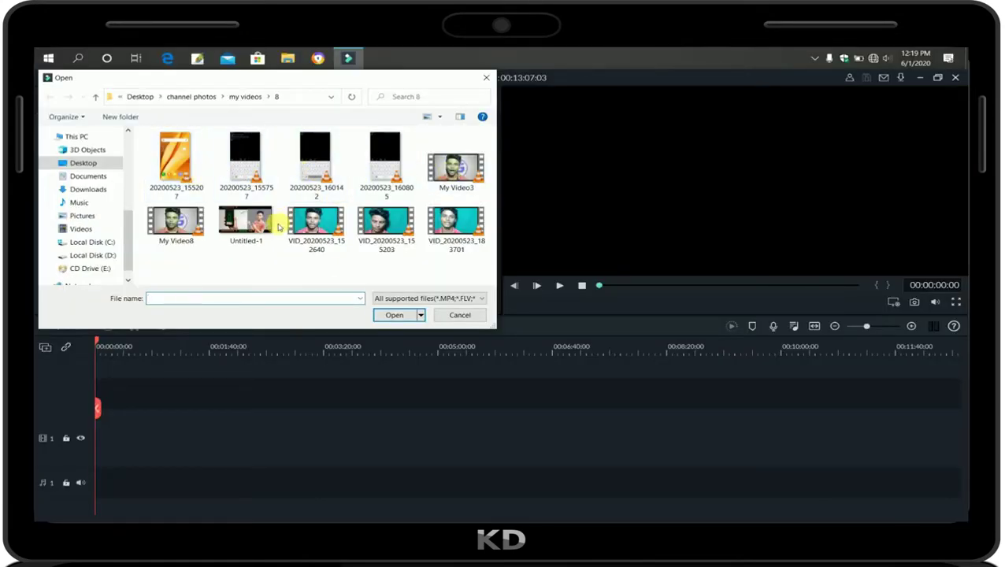
{"action": "left_click", "coordinate": [181, 221]}
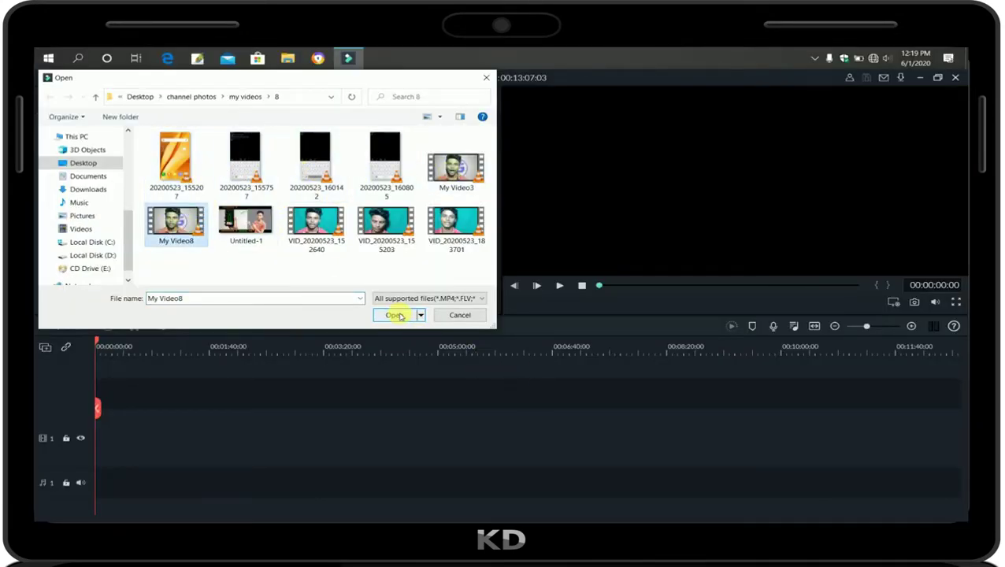
{"action": "left_click", "coordinate": [396, 315]}
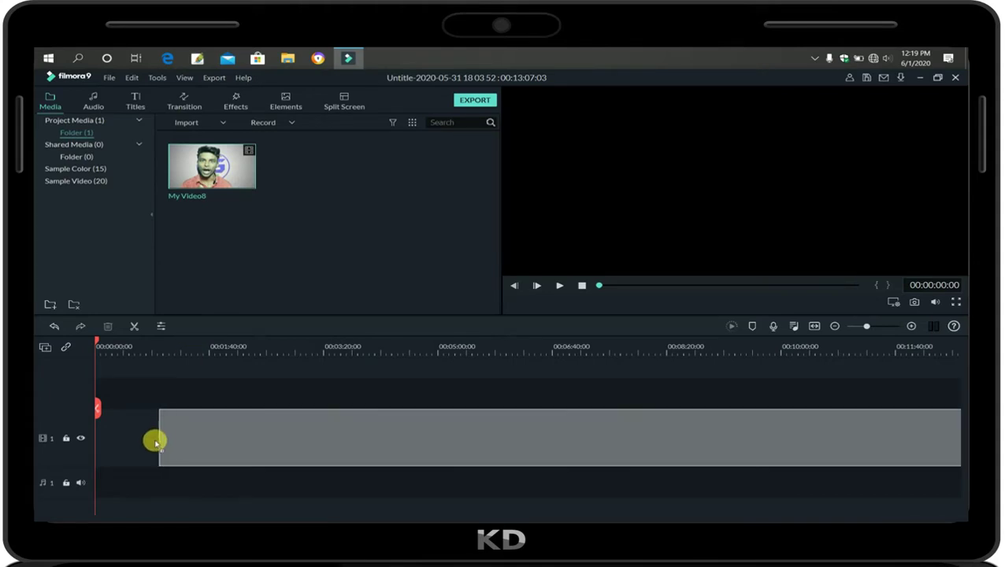
- Place My Video8 on the timeline and detach its sound onto a separate audio track
{"action": "left_click_drag", "start_coordinate": [226, 212], "coordinate": [87, 461]}
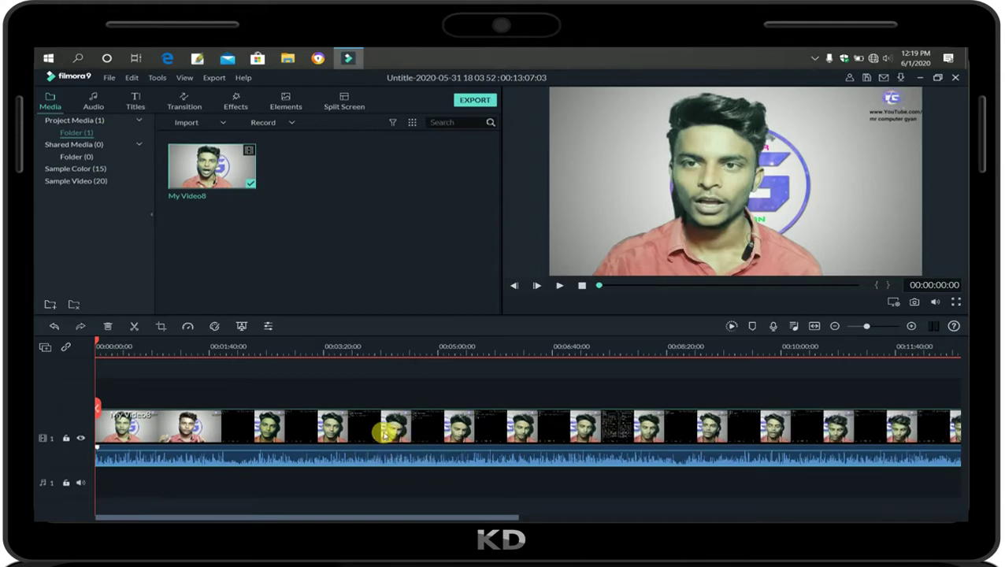
{"action": "right_click", "coordinate": [383, 432]}
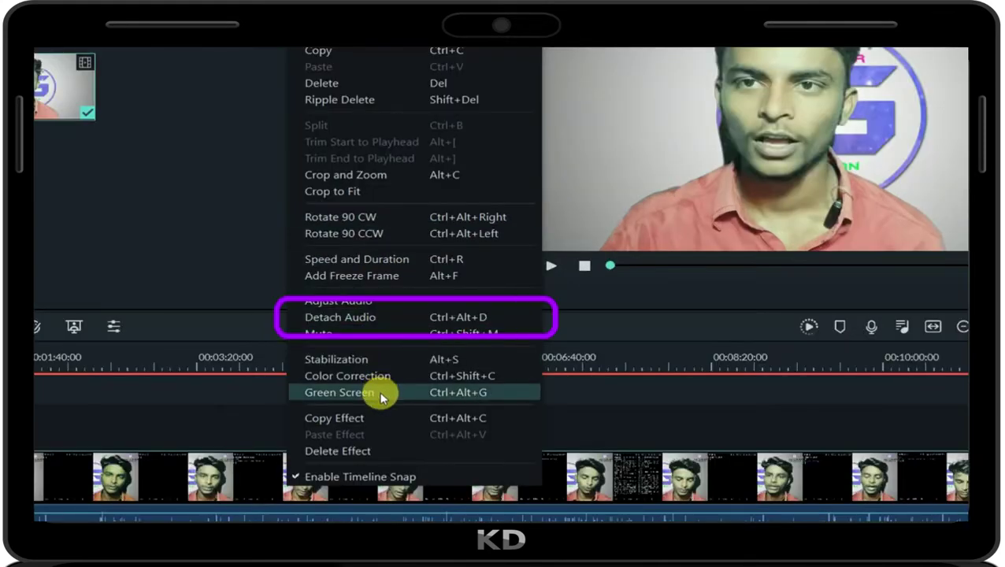
{"action": "left_click", "coordinate": [383, 318]}
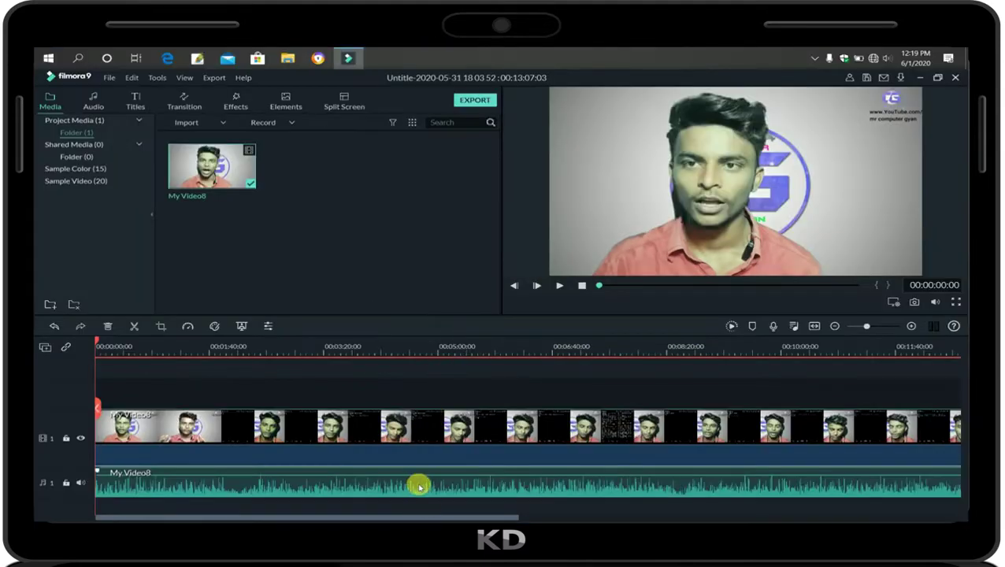
{"action": "right_click", "coordinate": [419, 487]}
{"action": "left_click", "coordinate": [418, 484]}
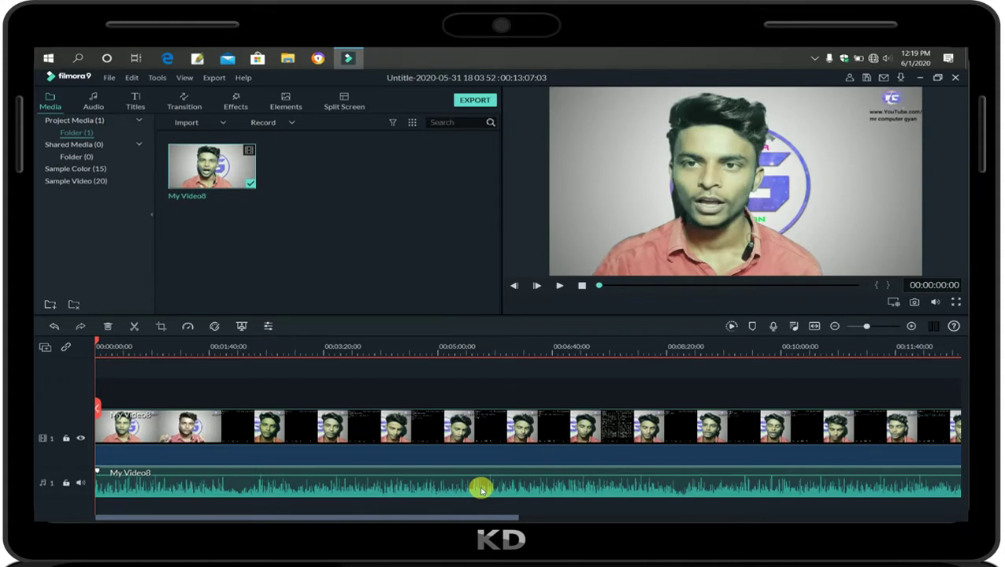
- Open the detached audio clip's settings and drag its volume line down to -∞ dB
{"action": "double_click", "coordinate": [433, 483]}
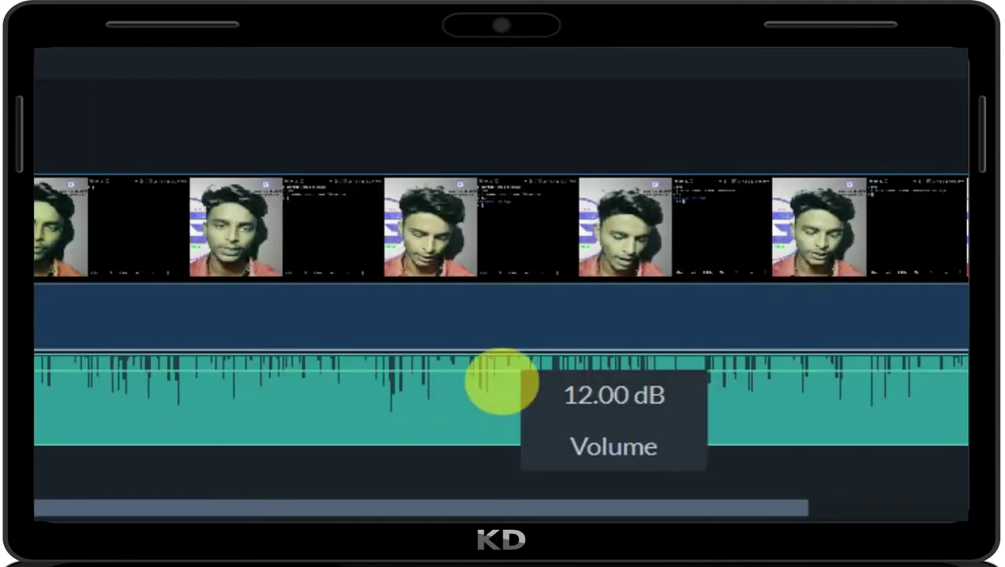
{"action": "mouse_move", "coordinate": [517, 383]}
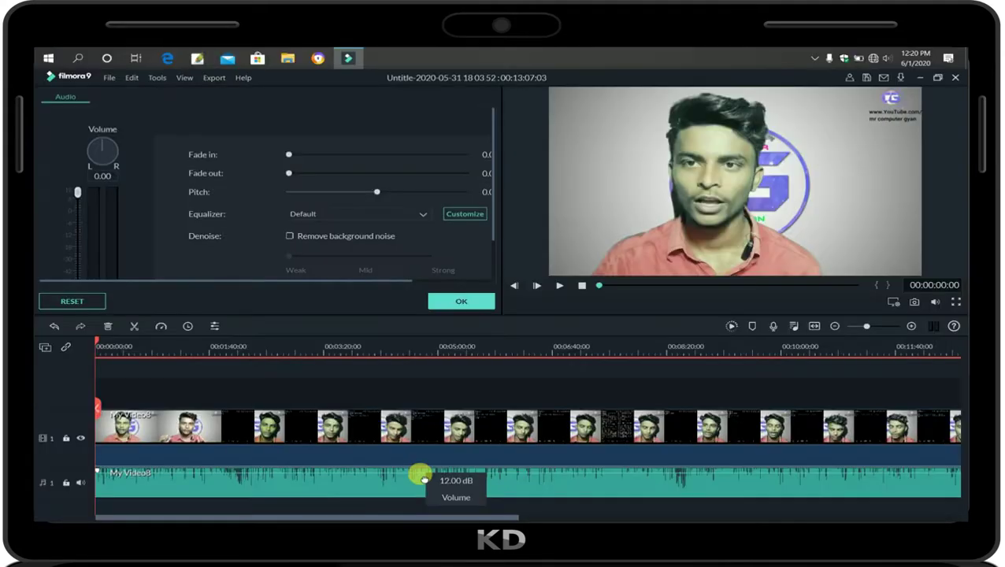
{"action": "mouse_move", "coordinate": [423, 478]}
{"action": "left_mouse_down"}
{"action": "mouse_move", "coordinate": [424, 505]}
{"action": "mouse_move", "coordinate": [420, 456]}
{"action": "mouse_move", "coordinate": [423, 495]}
{"action": "mouse_move", "coordinate": [420, 473]}
{"action": "left_mouse_up"}
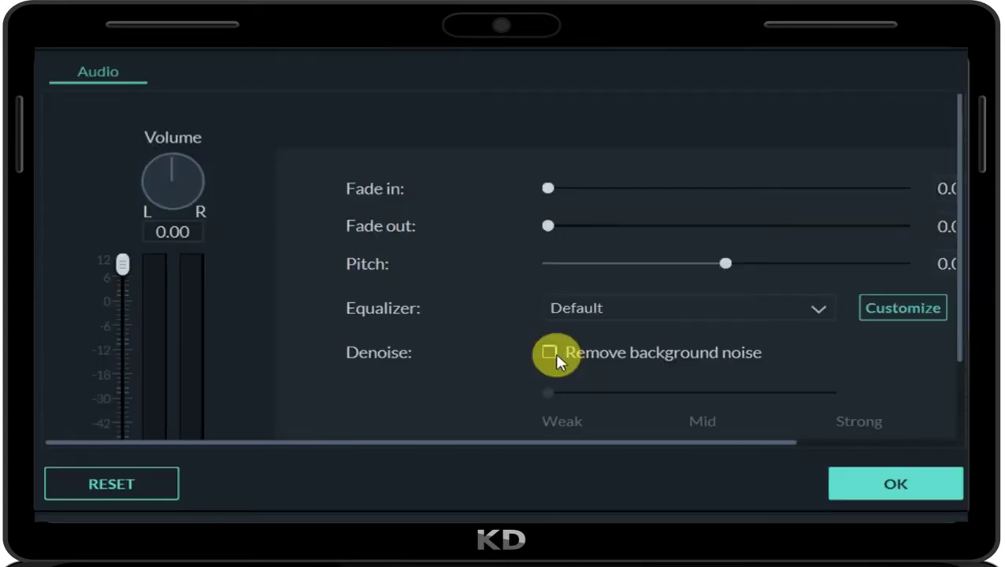
- Enable Remove background noise at Mid strength and apply the audio settings with OK
{"action": "left_click", "coordinate": [554, 353]}
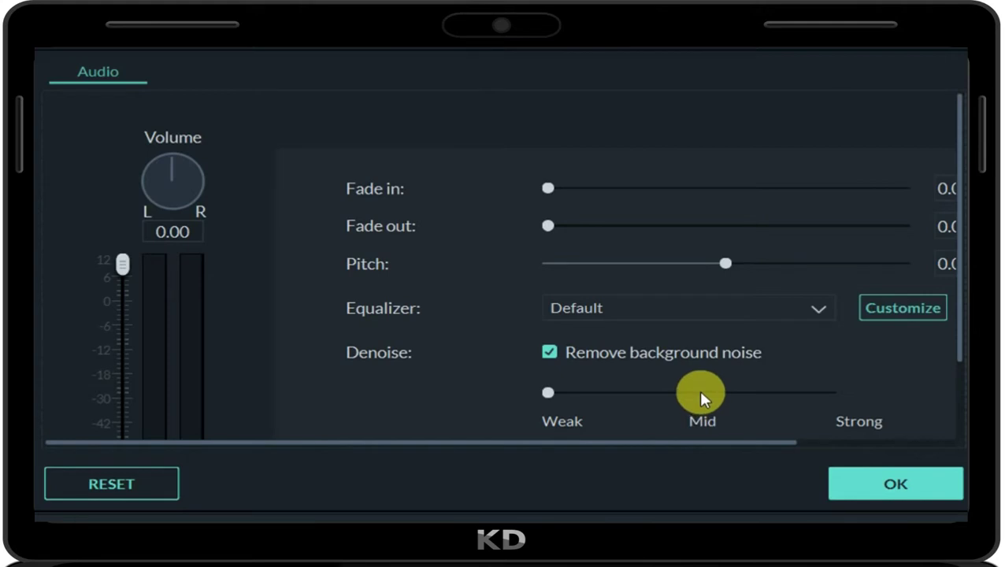
{"action": "left_click", "coordinate": [824, 391]}
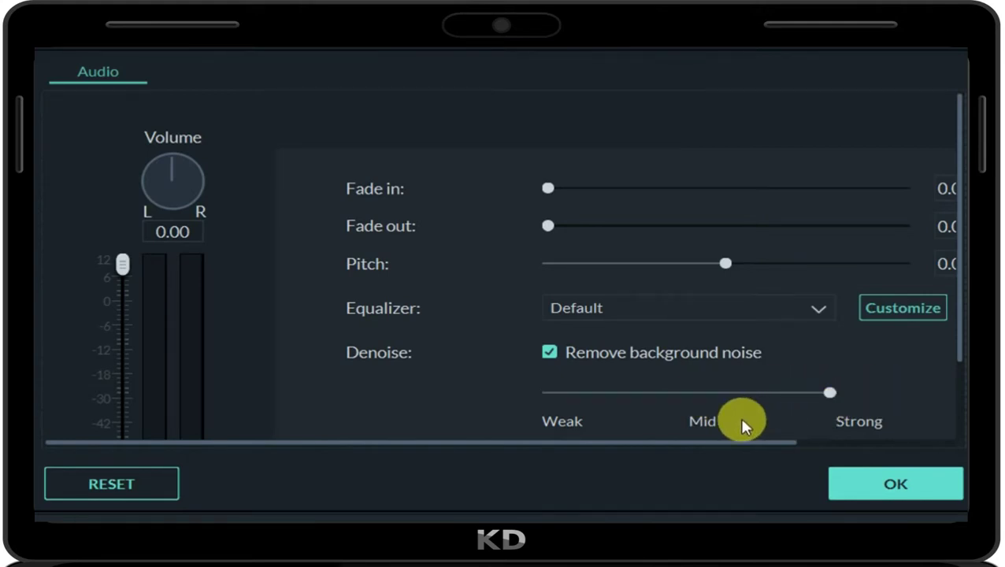
{"action": "left_click", "coordinate": [704, 393]}
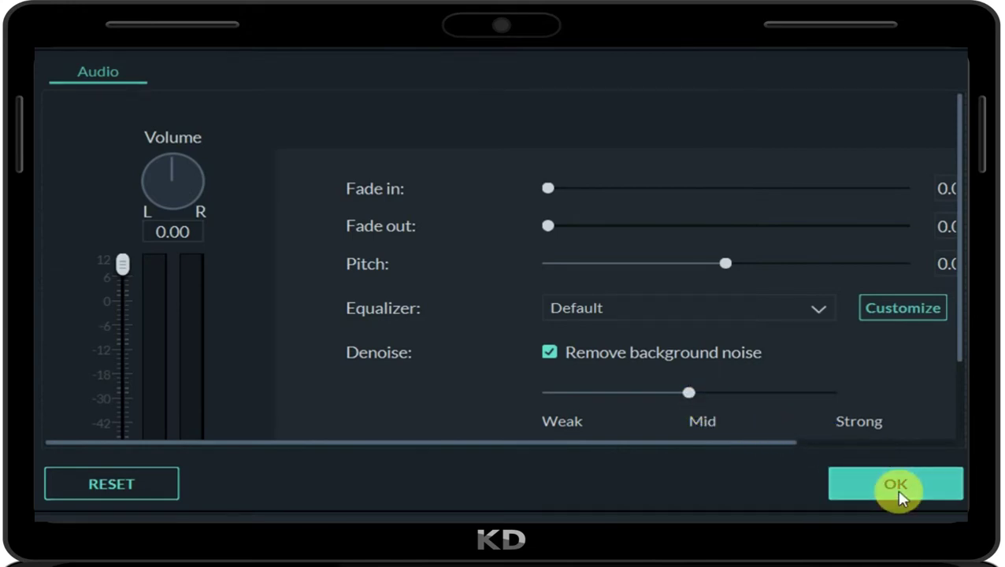
{"action": "left_click", "coordinate": [900, 494]}
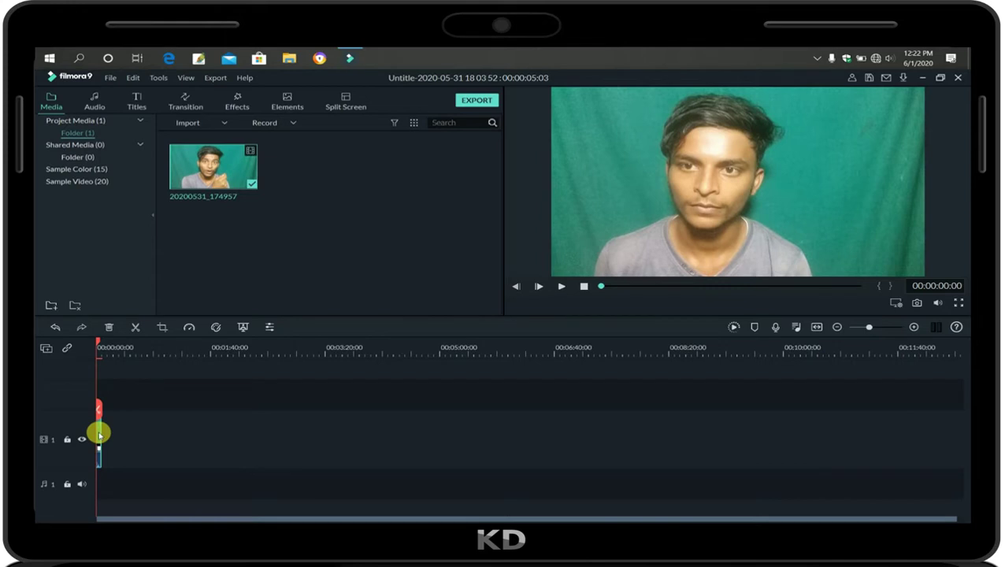
{"action": "double_click", "coordinate": [99, 434]}
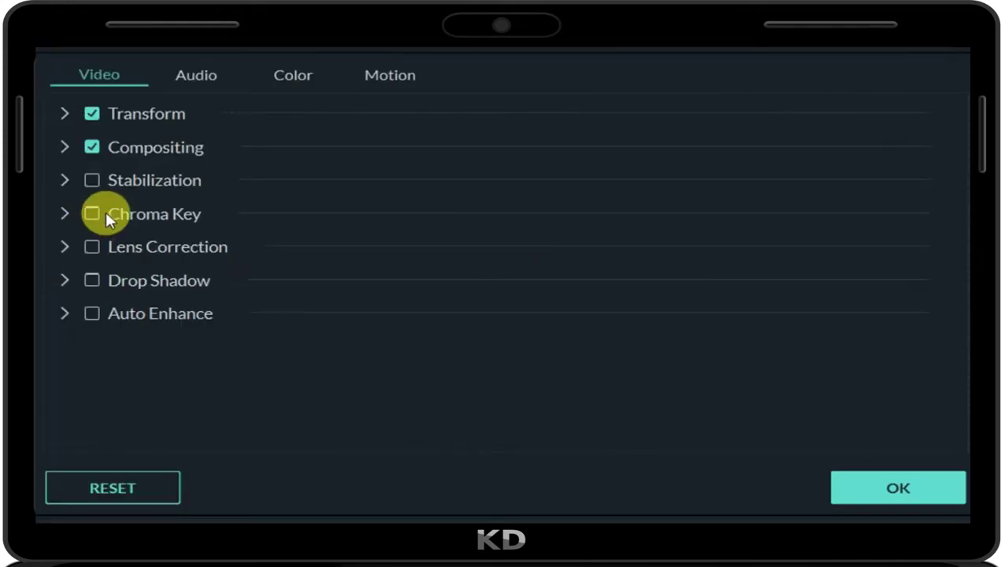
{"action": "left_click", "coordinate": [92, 214]}
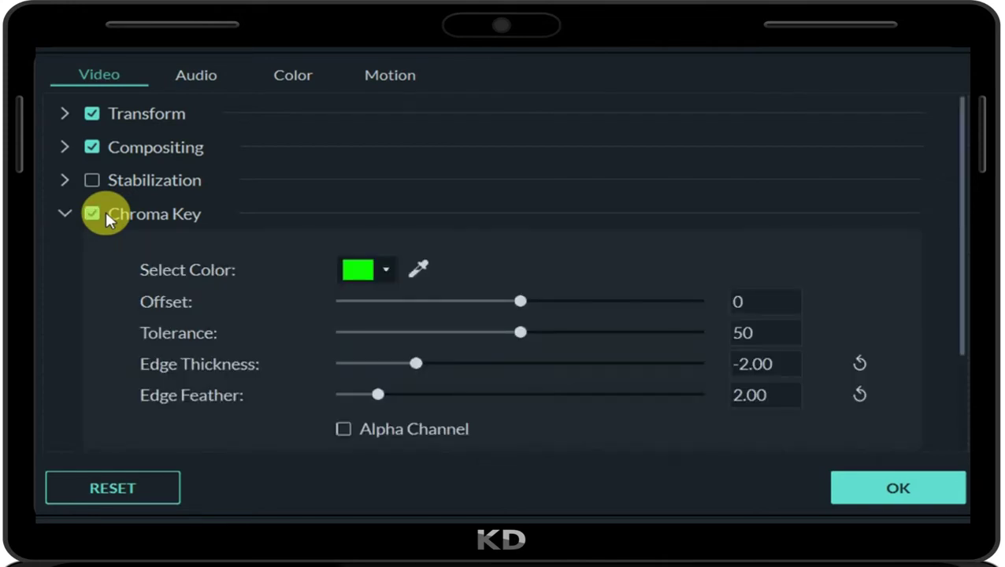
{"action": "left_click", "coordinate": [387, 269]}
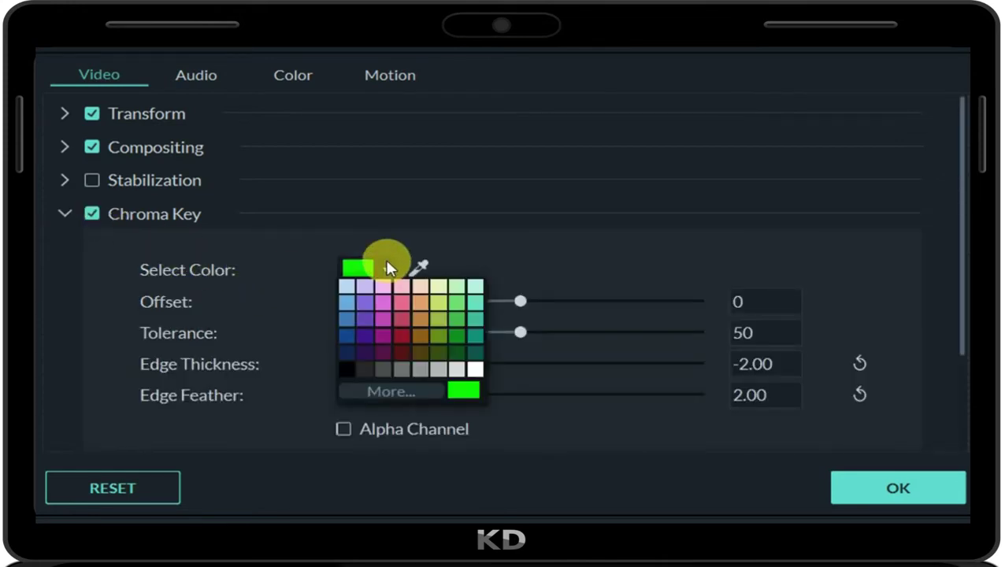
{"action": "left_click", "coordinate": [476, 341]}
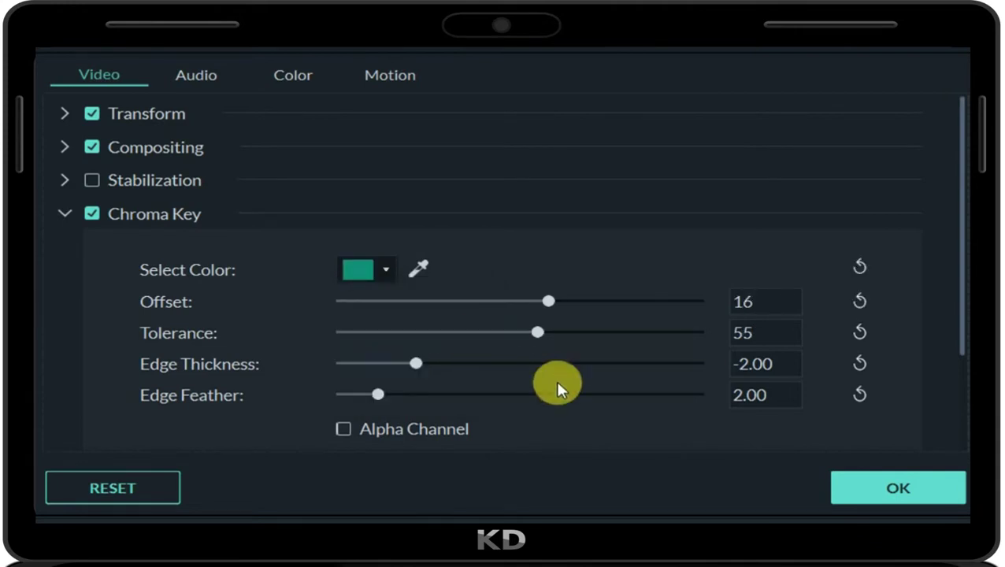
{"action": "left_click", "coordinate": [387, 268]}
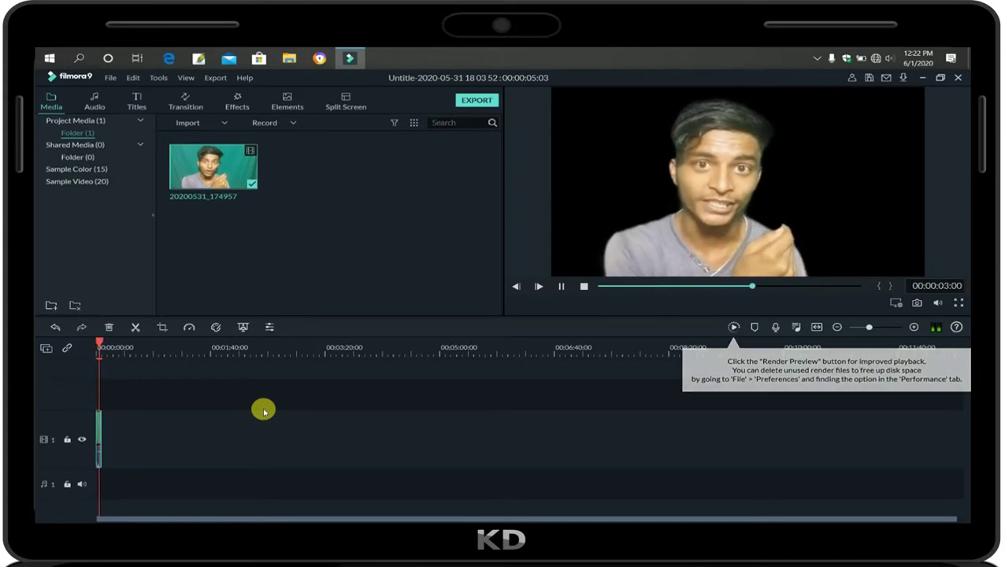
{"action": "key", "text": "space"}
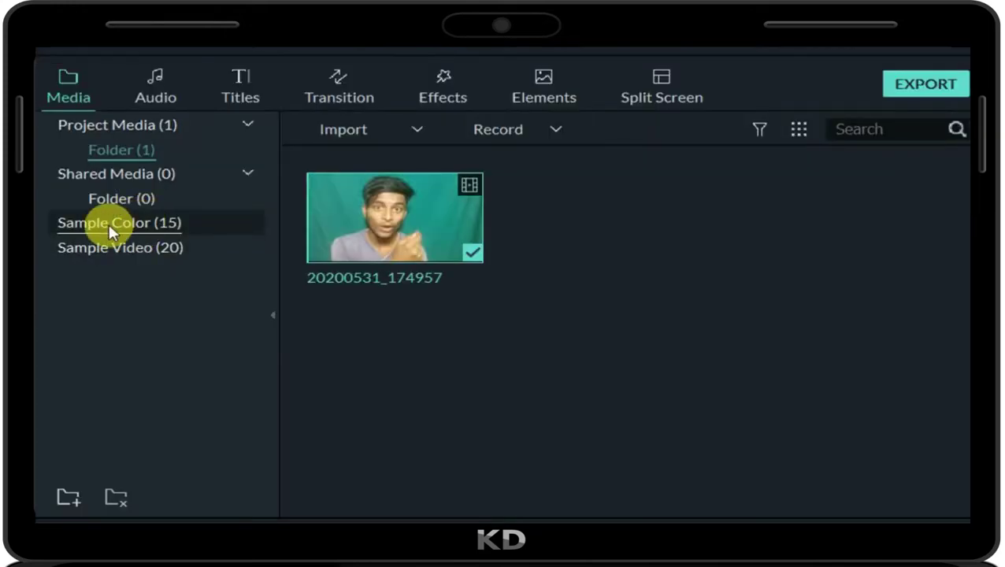
- Switch the Media library to Sample Color and select the Orange swatch
{"action": "left_click", "coordinate": [583, 257]}
{"action": "right_click", "coordinate": [584, 259]}
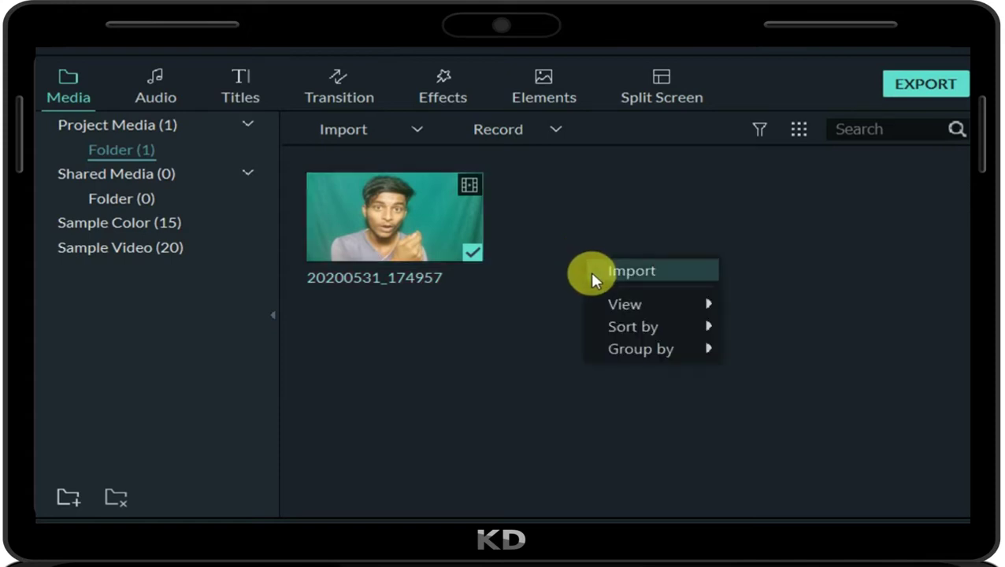
{"action": "left_click", "coordinate": [424, 327]}
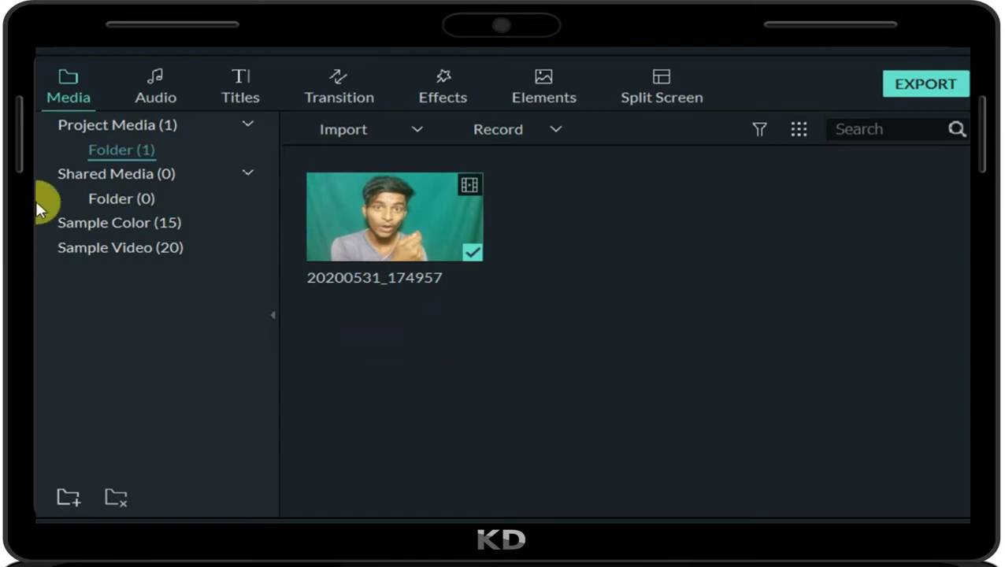
{"action": "left_click", "coordinate": [99, 229]}
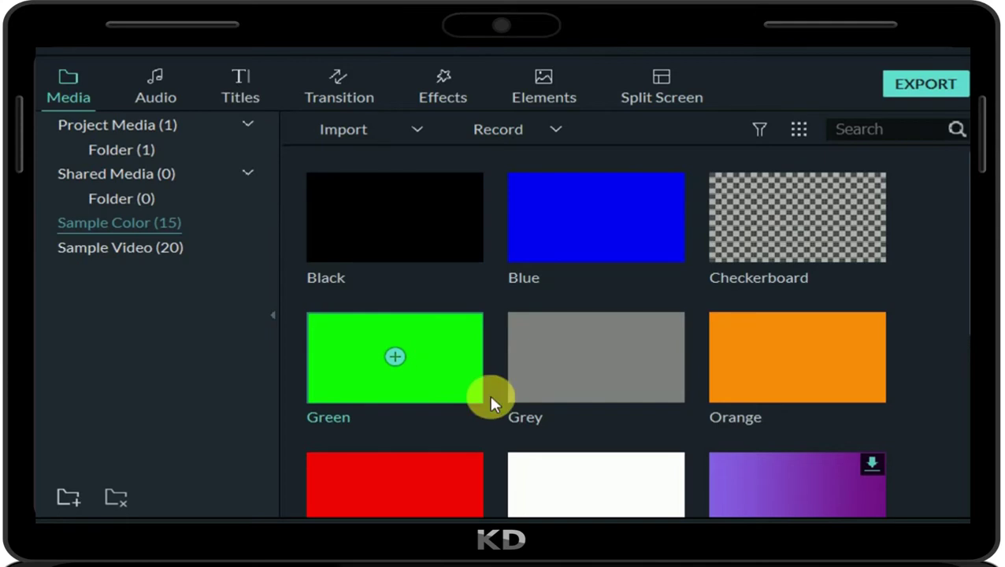
{"action": "left_click", "coordinate": [754, 382]}
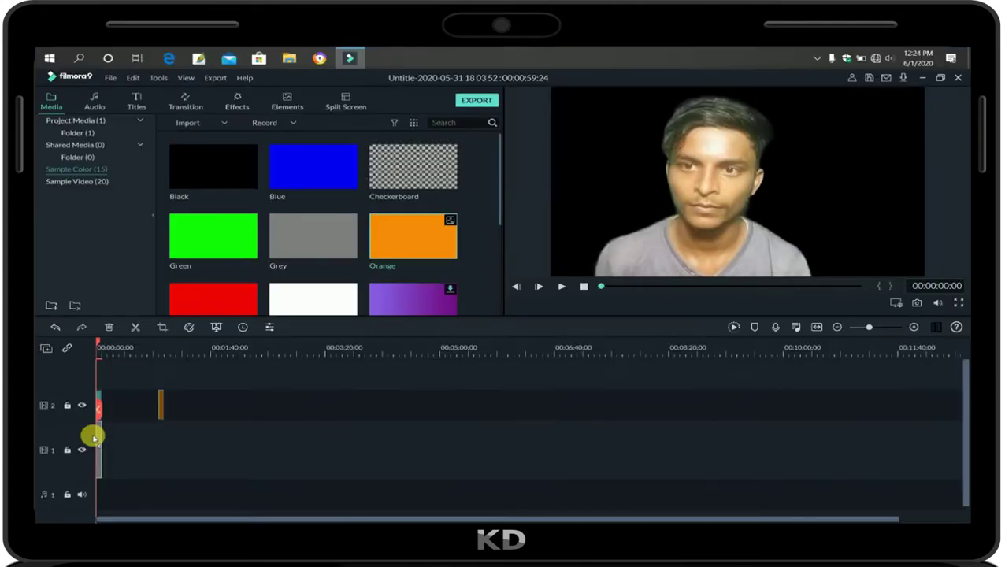
- Drag the Orange sample colour onto timeline track 2
{"action": "left_click_drag", "start_coordinate": [413, 237], "coordinate": [98, 406]}
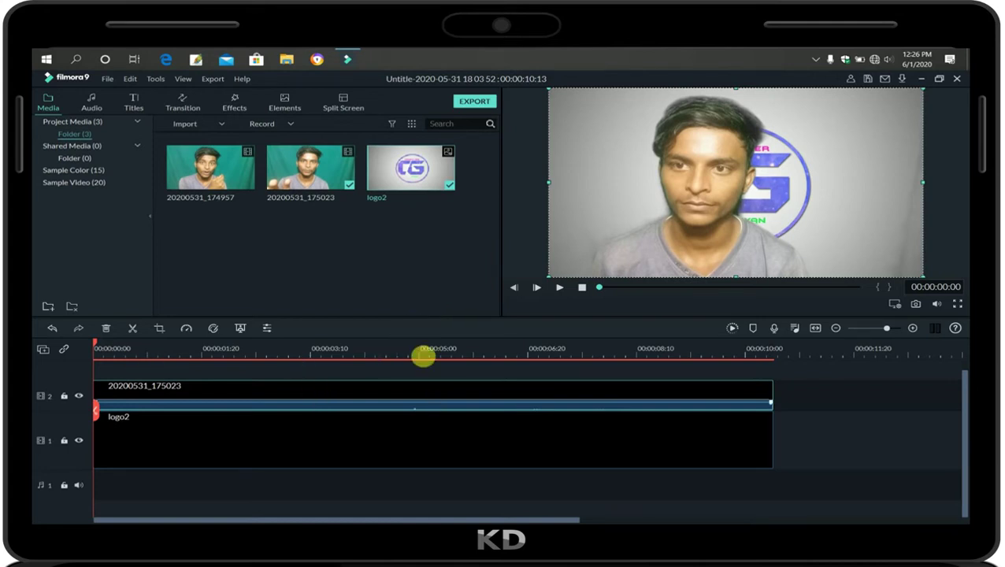
{"action": "mouse_move", "coordinate": [271, 405]}
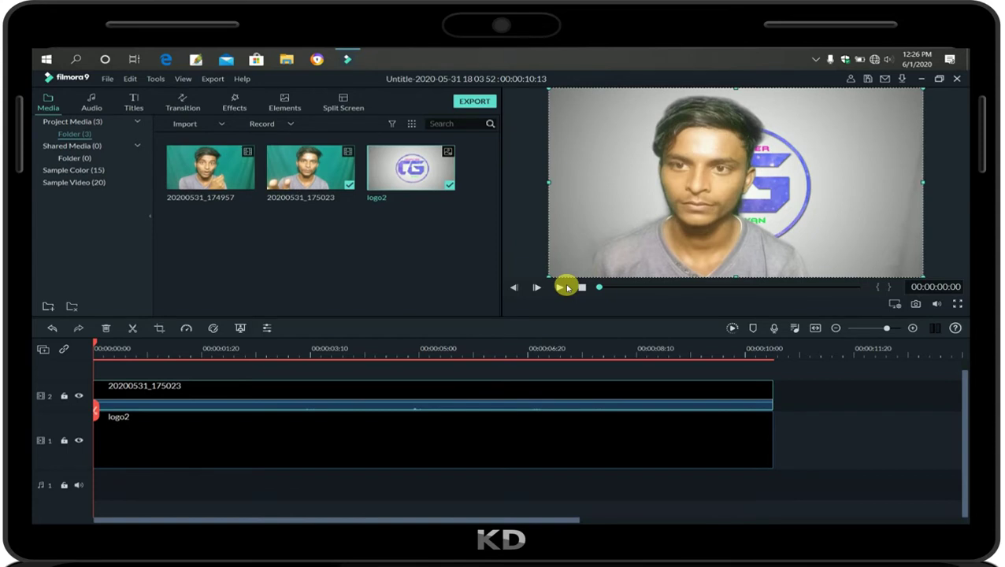
- Preview the project, then split the 20200531_175023 clip at about 00:00:01:28
{"action": "left_click", "coordinate": [558, 290]}
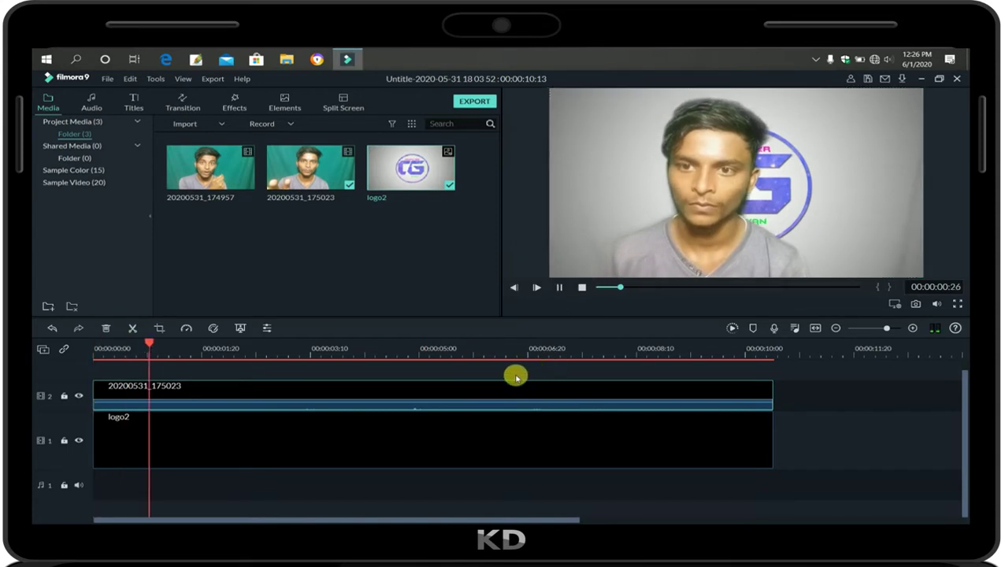
{"action": "left_click", "coordinate": [517, 381]}
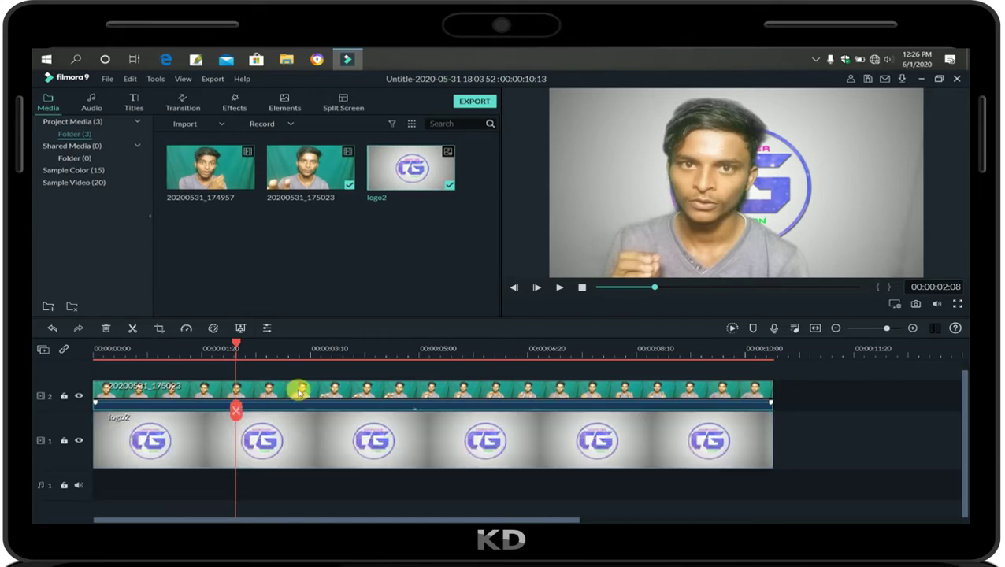
{"action": "left_click", "coordinate": [219, 349]}
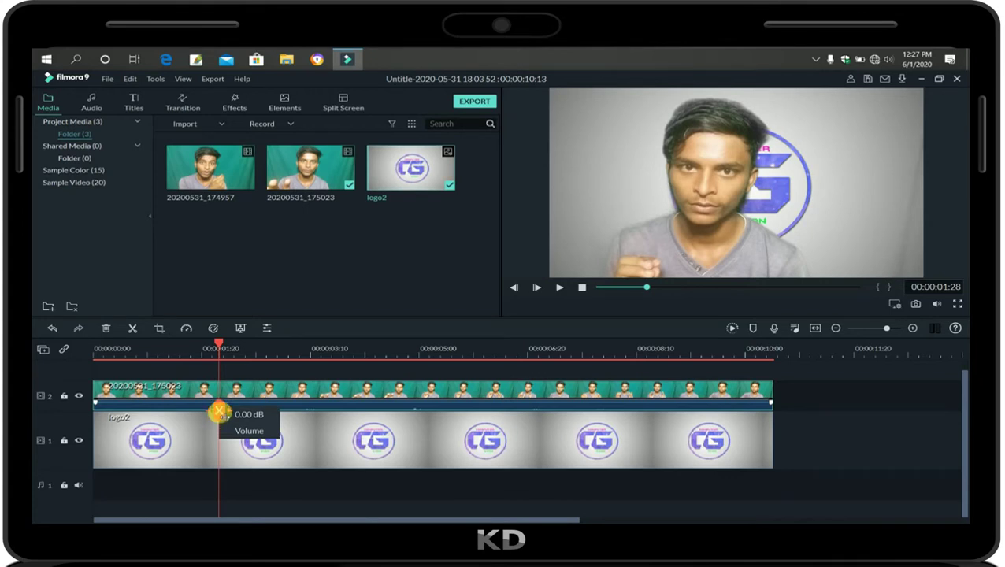
{"action": "left_click", "coordinate": [219, 410]}
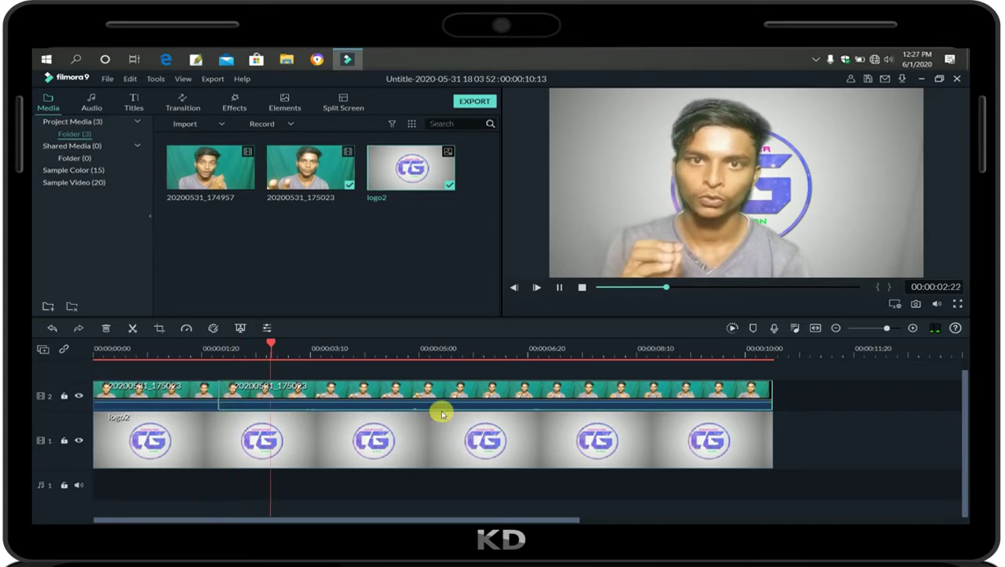
- Stop playback and split the talking-head clip again at 00:00:03:26
{"action": "left_click", "coordinate": [324, 410]}
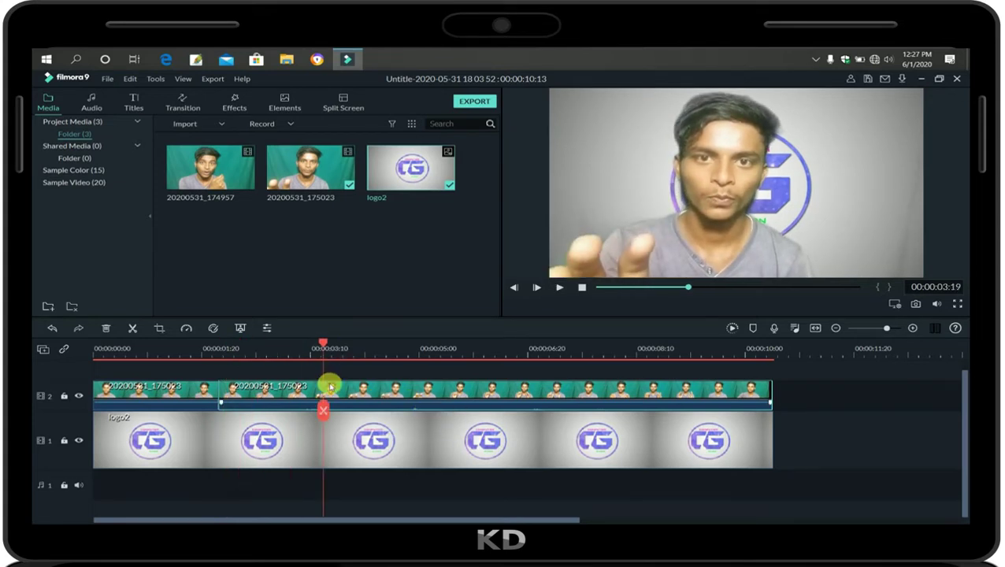
{"action": "left_click", "coordinate": [340, 411]}
{"action": "left_click", "coordinate": [341, 410]}
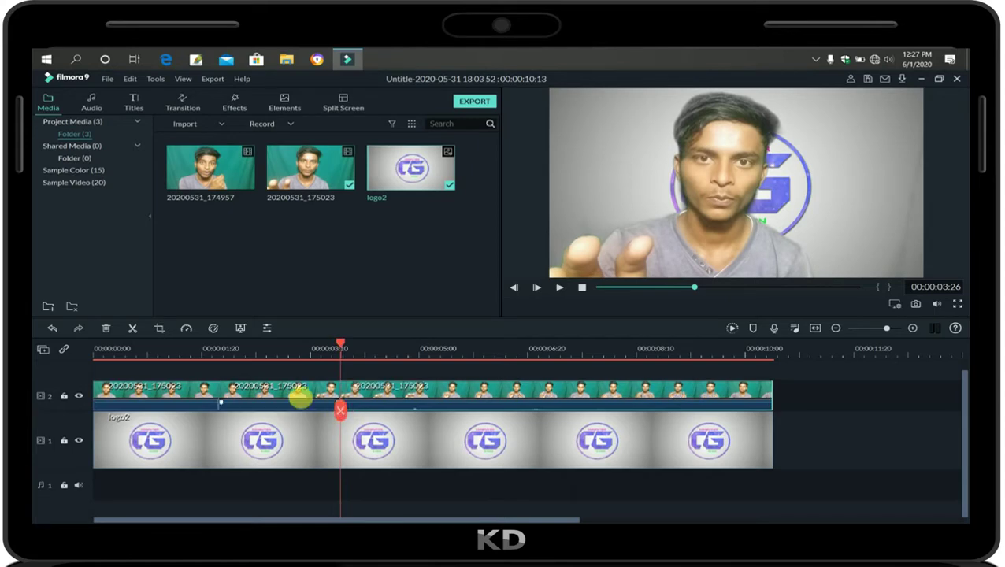
- Give the middle piece a Pan & Zoom from the full 1920x1080 frame to a 1152x648 frame around the face
{"action": "right_click", "coordinate": [301, 399]}
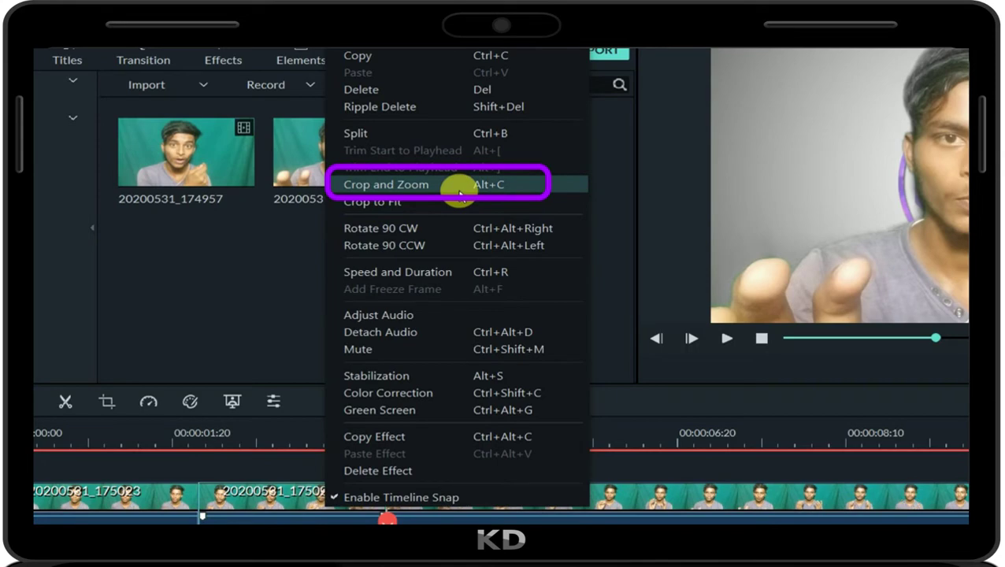
{"action": "left_click", "coordinate": [459, 191]}
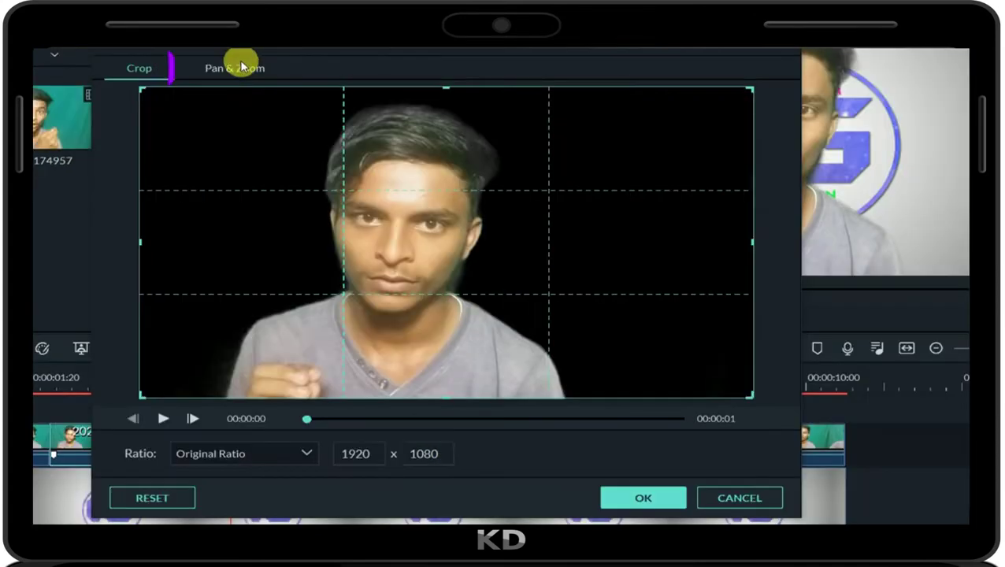
{"action": "left_click", "coordinate": [234, 68]}
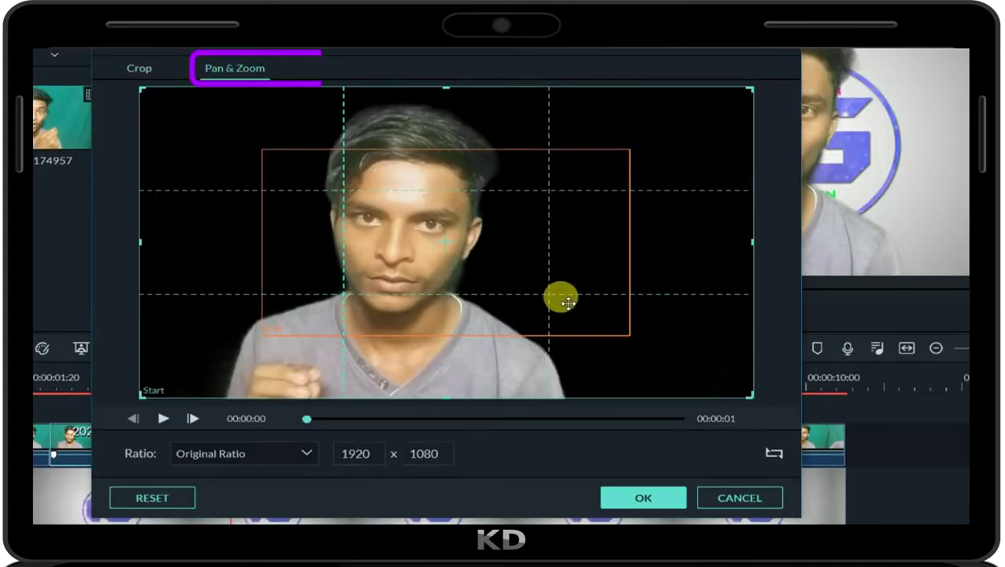
{"action": "left_click", "coordinate": [605, 274]}
{"action": "left_click_drag", "start_coordinate": [605, 275], "coordinate": [395, 206]}
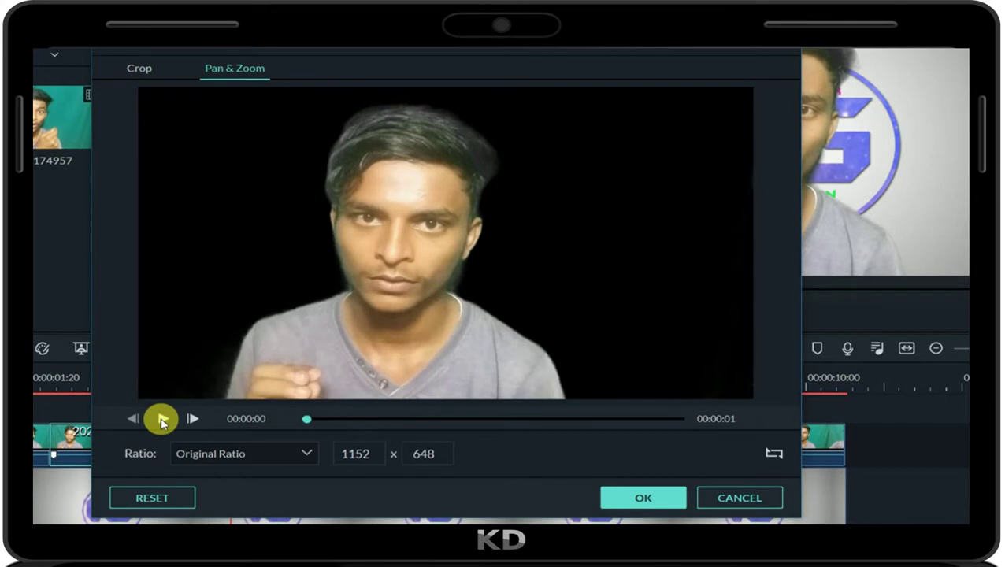
{"action": "left_click", "coordinate": [161, 419]}
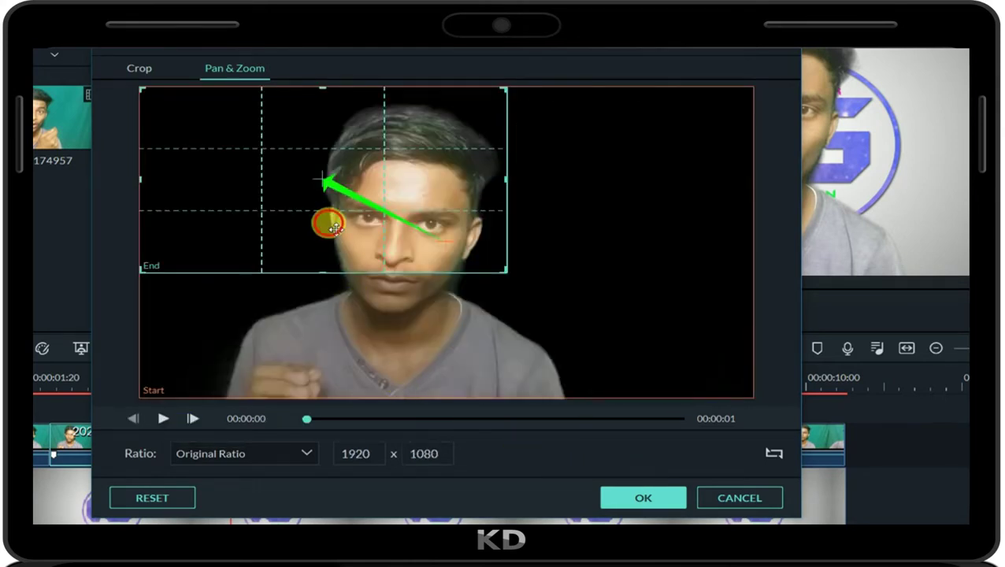
{"action": "left_click_drag", "start_coordinate": [335, 230], "coordinate": [489, 326]}
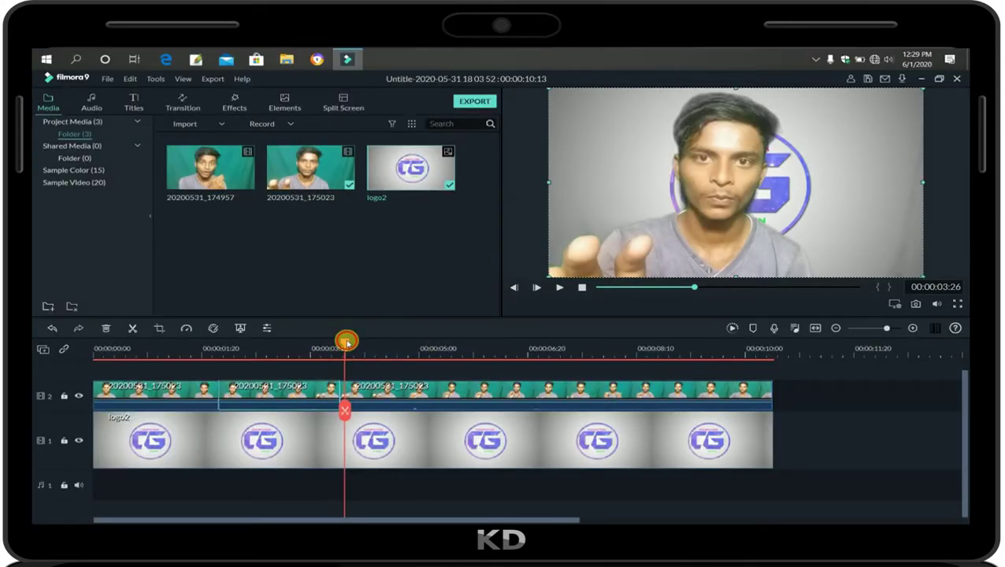
- Replay the zoomed middle piece, then split both tracks at 00:00:06:07
{"action": "left_click_drag", "start_coordinate": [347, 343], "coordinate": [197, 361]}
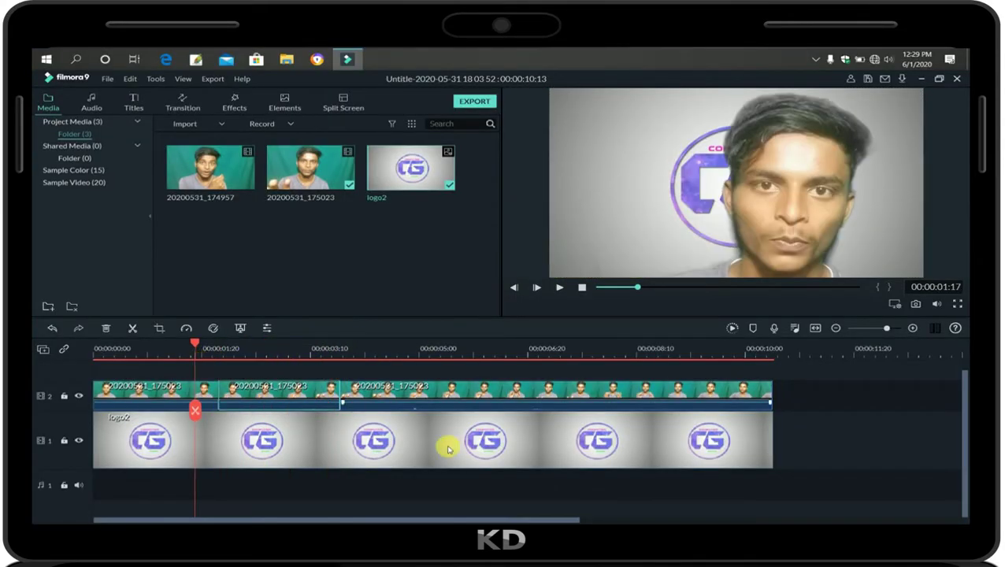
{"action": "key", "text": "space"}
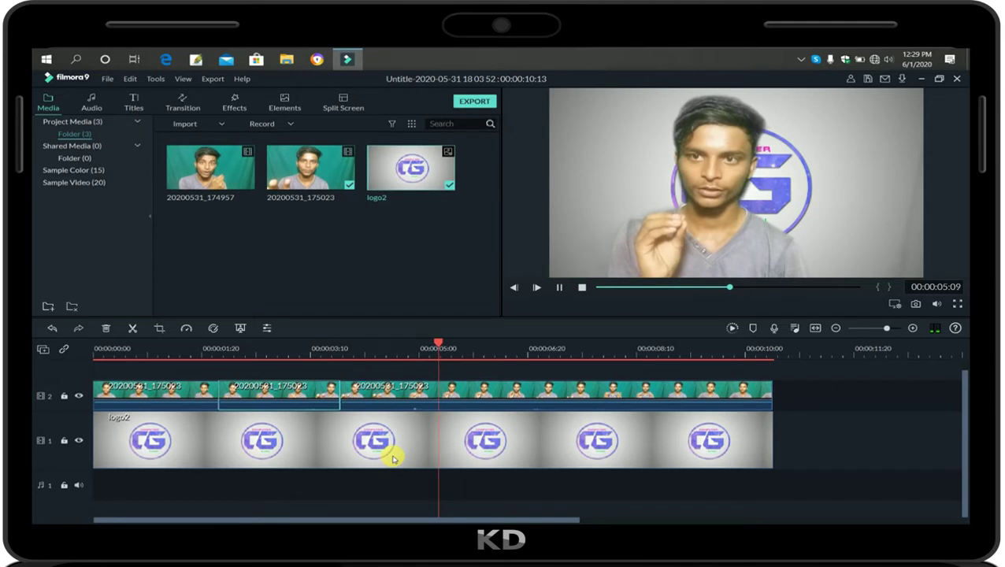
{"action": "key", "text": "space"}
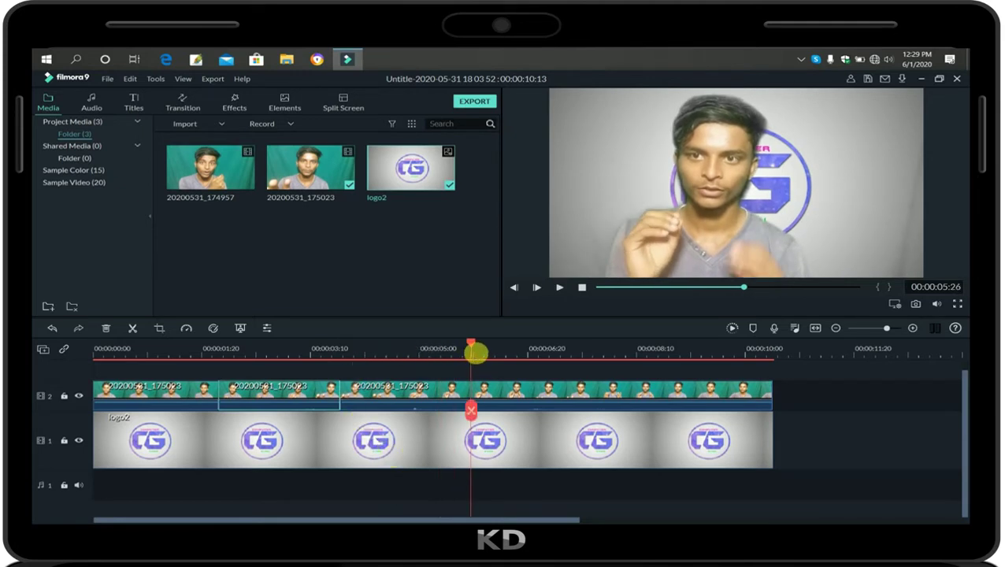
{"action": "left_click_drag", "start_coordinate": [471, 344], "coordinate": [501, 347]}
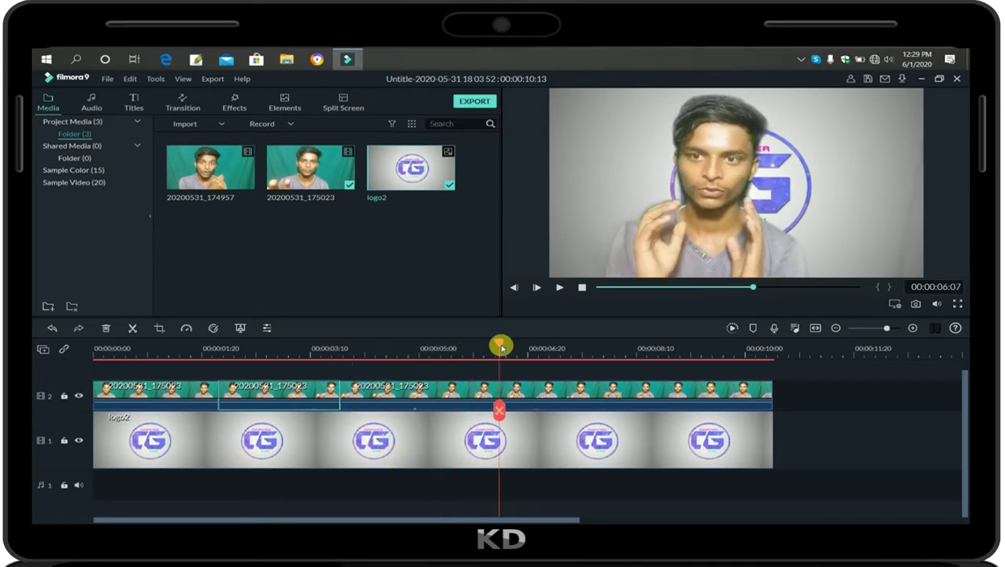
{"action": "left_click", "coordinate": [499, 410]}
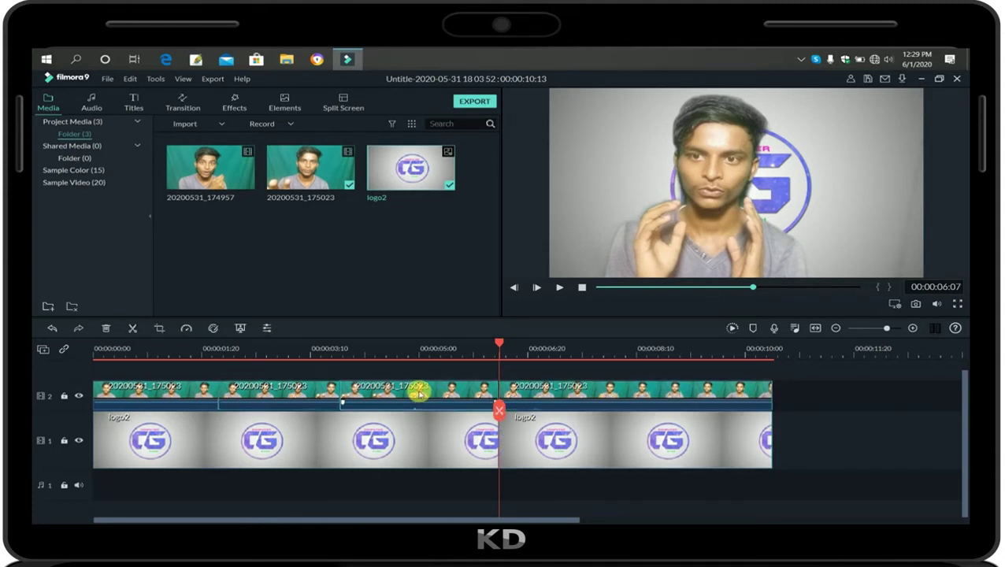
- Open Crop and Zoom's Pan & Zoom for the talking-head piece and tighten the start frame on the face
{"action": "right_click", "coordinate": [420, 392]}
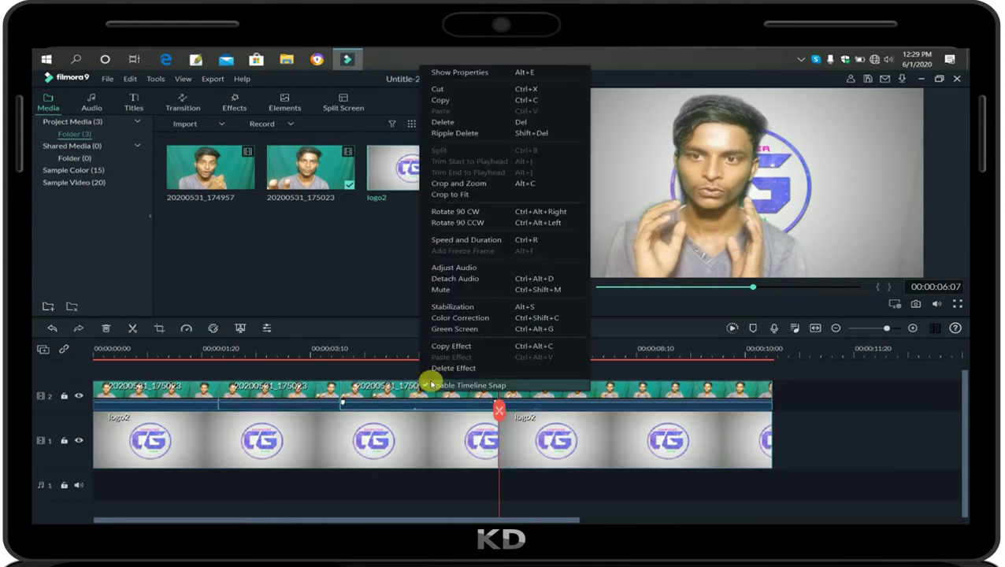
{"action": "left_click", "coordinate": [490, 184]}
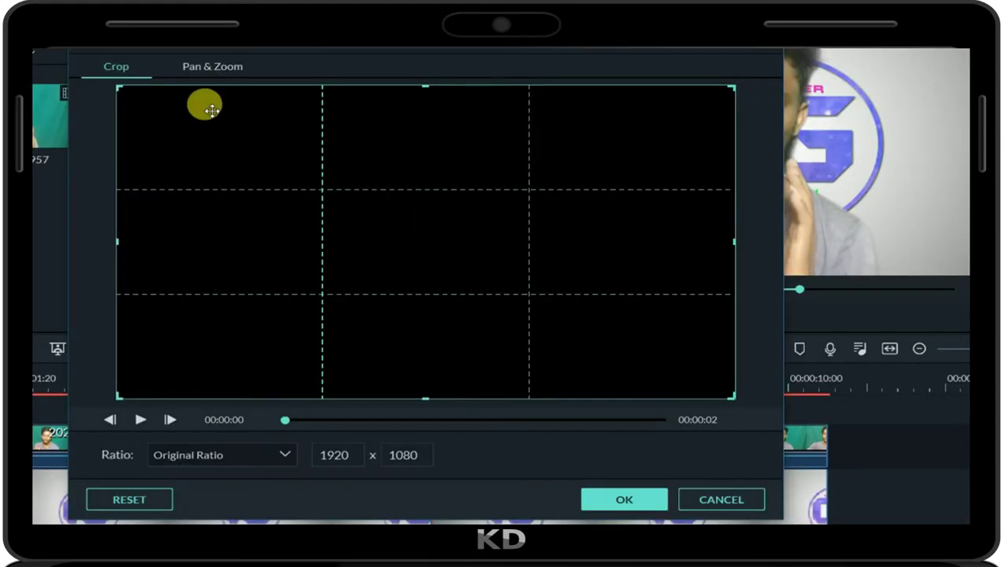
{"action": "left_click", "coordinate": [211, 67]}
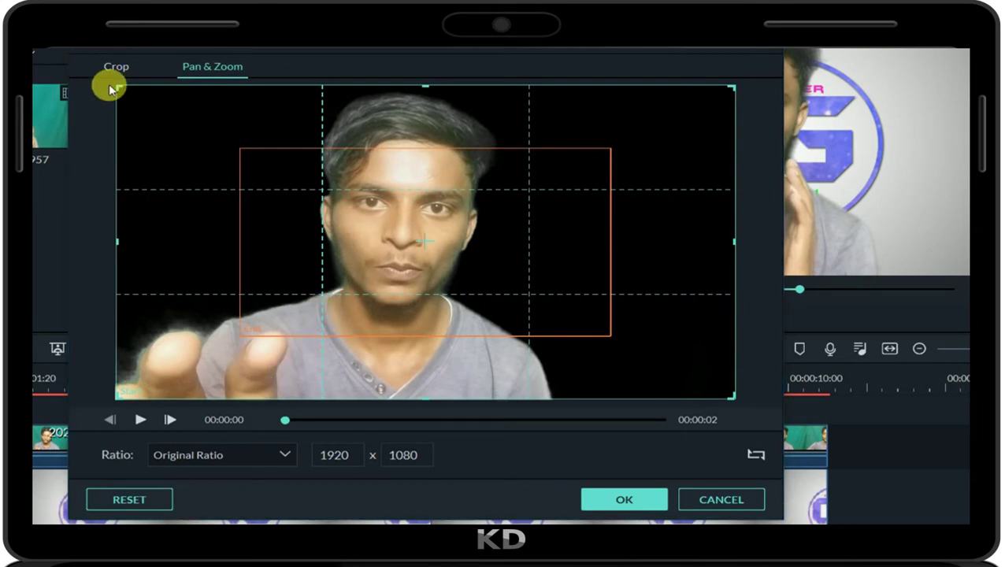
{"action": "left_click", "coordinate": [270, 189]}
{"action": "left_click", "coordinate": [154, 95]}
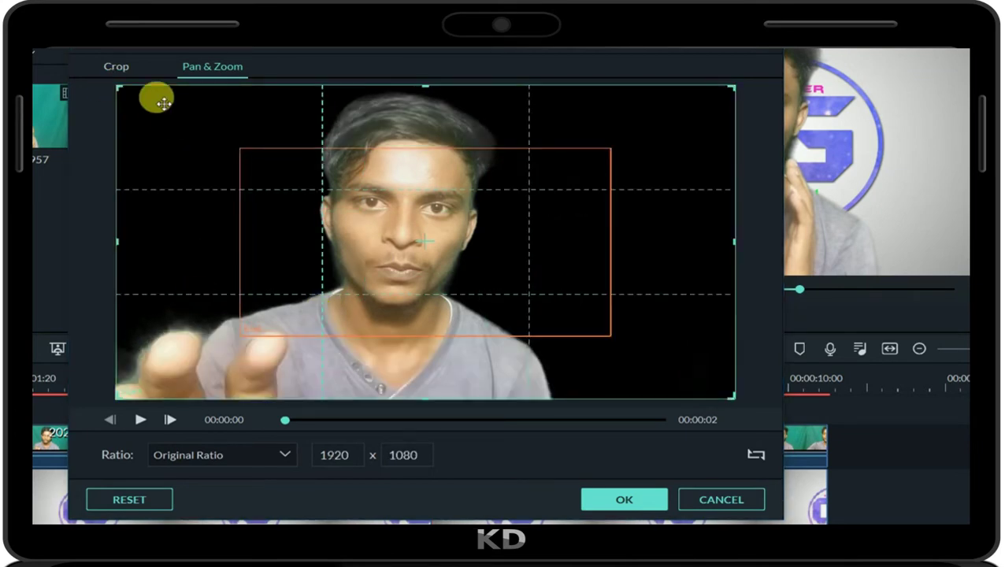
{"action": "left_click_drag", "start_coordinate": [122, 90], "coordinate": [291, 177]}
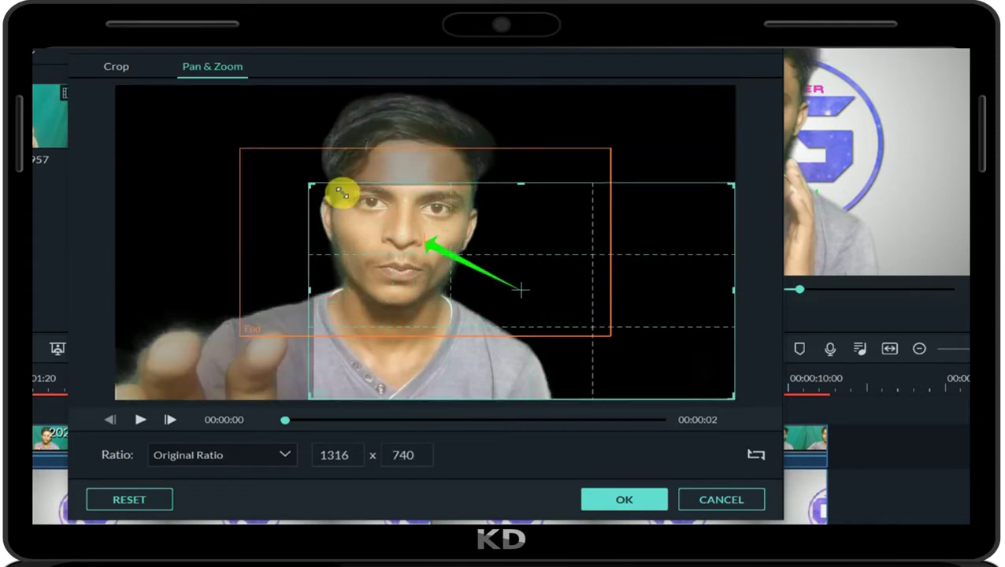
- Widen the end frame to the full 1556x875 picture, enlarge the start frame slightly, preview and apply
{"action": "left_click", "coordinate": [260, 177]}
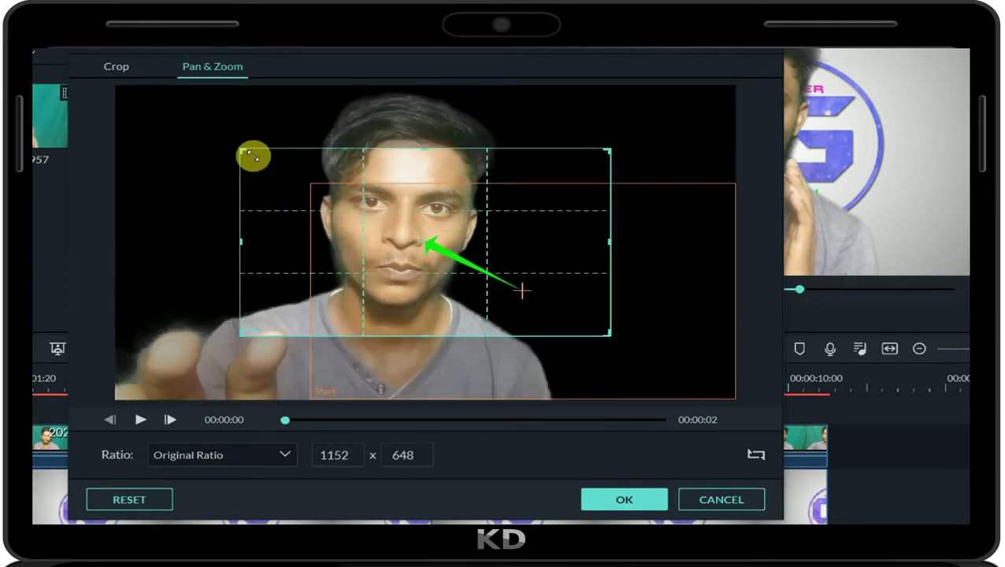
{"action": "left_click_drag", "start_coordinate": [241, 150], "coordinate": [105, 84]}
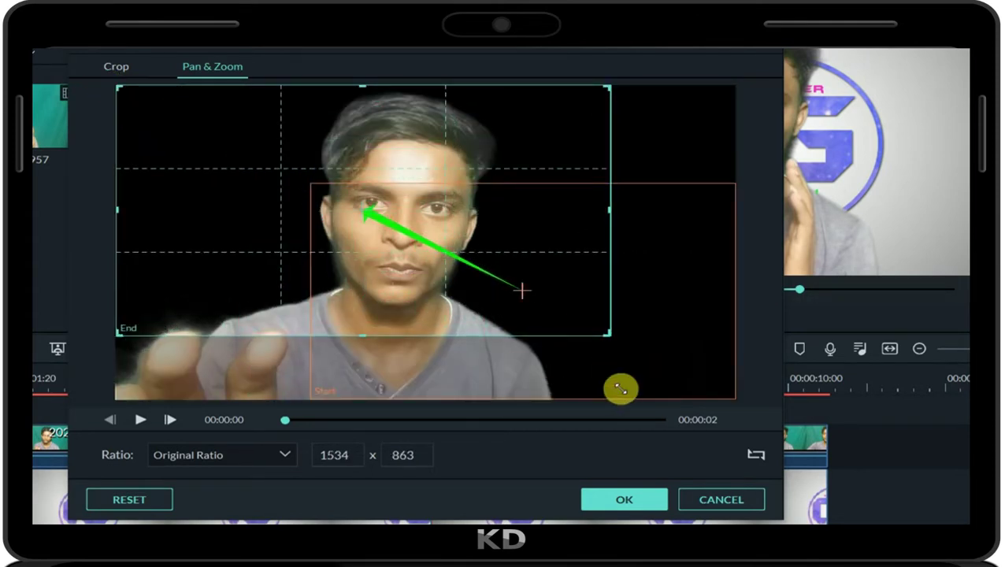
{"action": "left_click_drag", "start_coordinate": [611, 337], "coordinate": [843, 482]}
{"action": "left_click", "coordinate": [433, 351]}
{"action": "left_click_drag", "start_coordinate": [312, 186], "coordinate": [235, 147]}
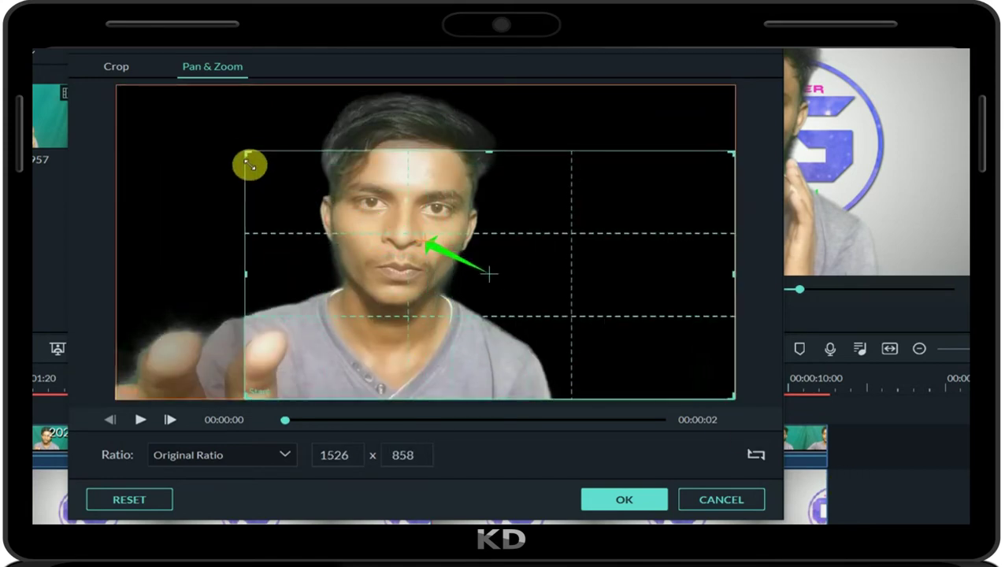
{"action": "left_click", "coordinate": [140, 419]}
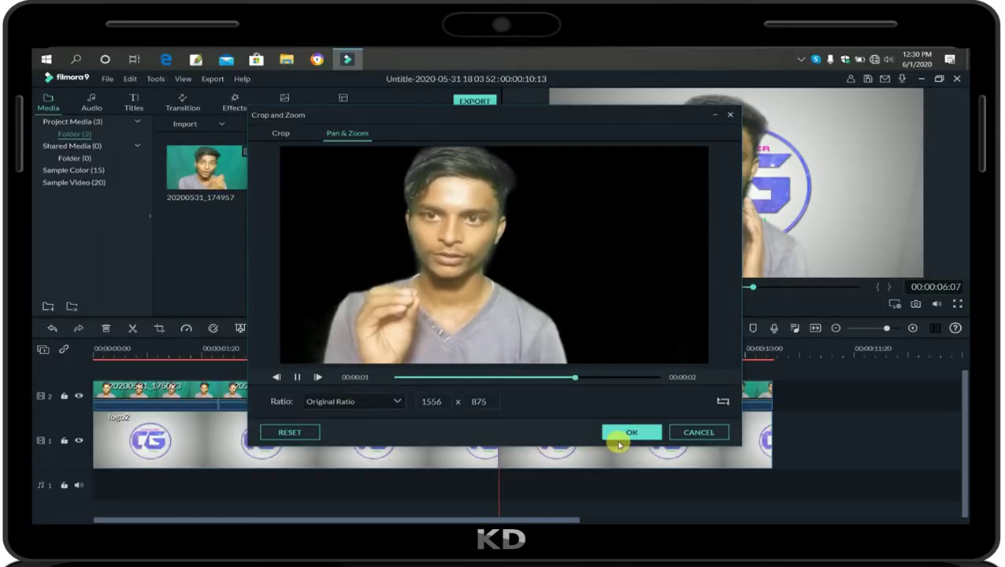
{"action": "left_click", "coordinate": [631, 434]}
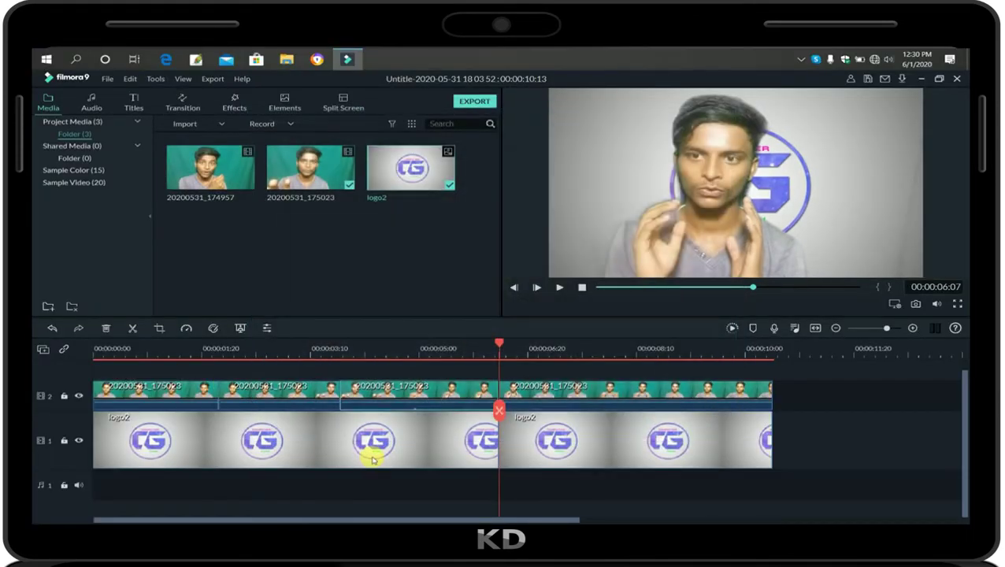
{"action": "left_click", "coordinate": [335, 349]}
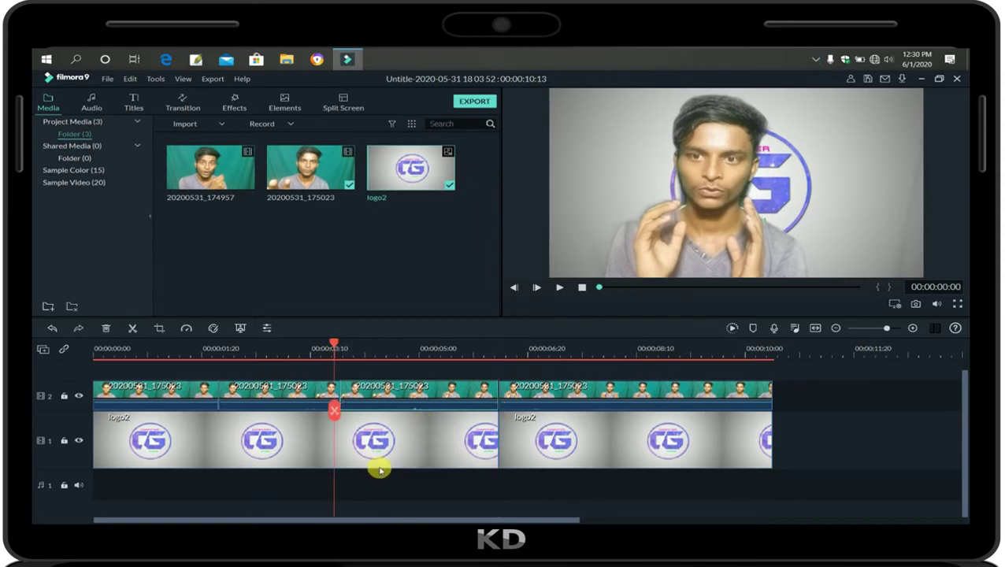
{"action": "key", "text": "space"}
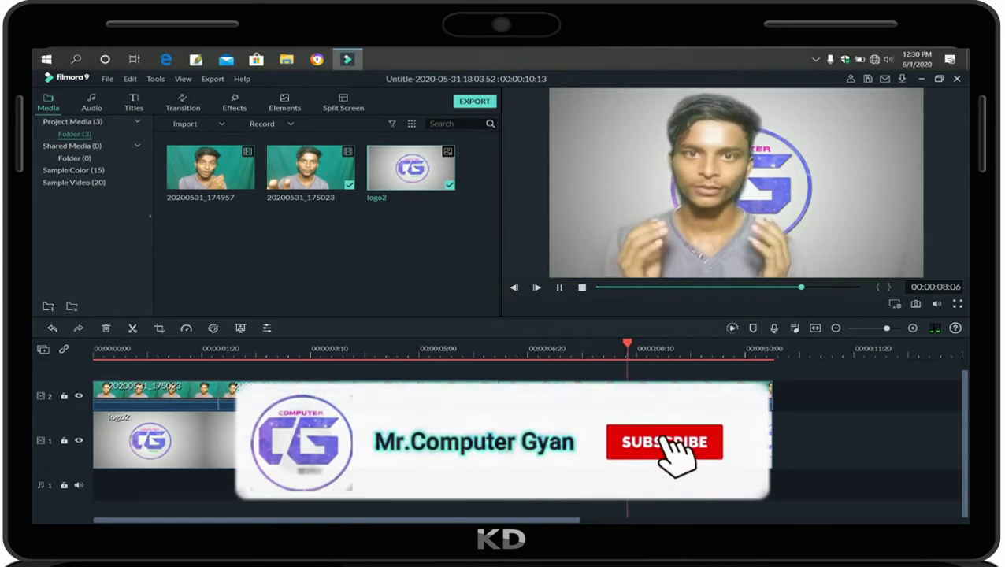
{"action": "left_click", "coordinate": [391, 386]}
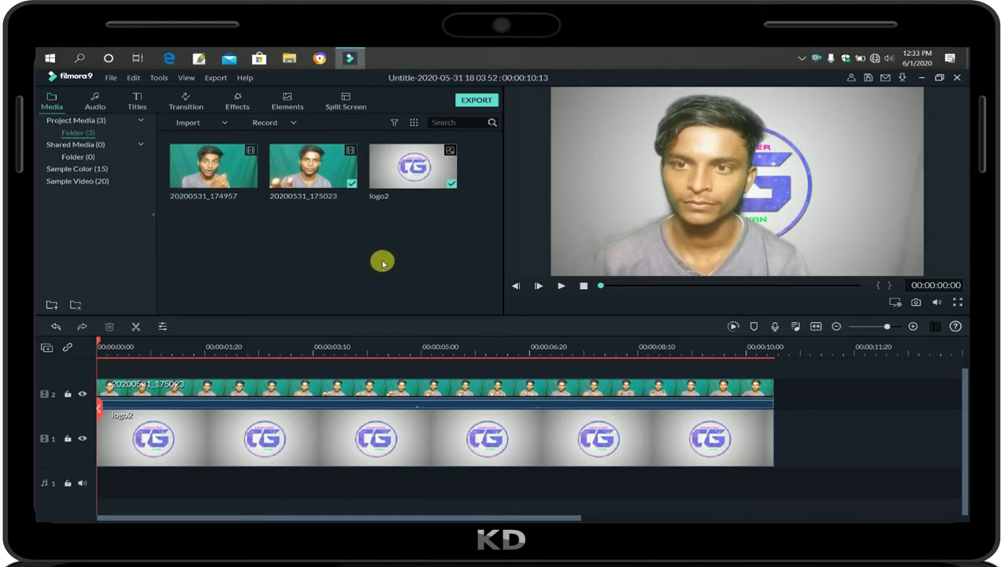
{"action": "left_click", "coordinate": [94, 103]}
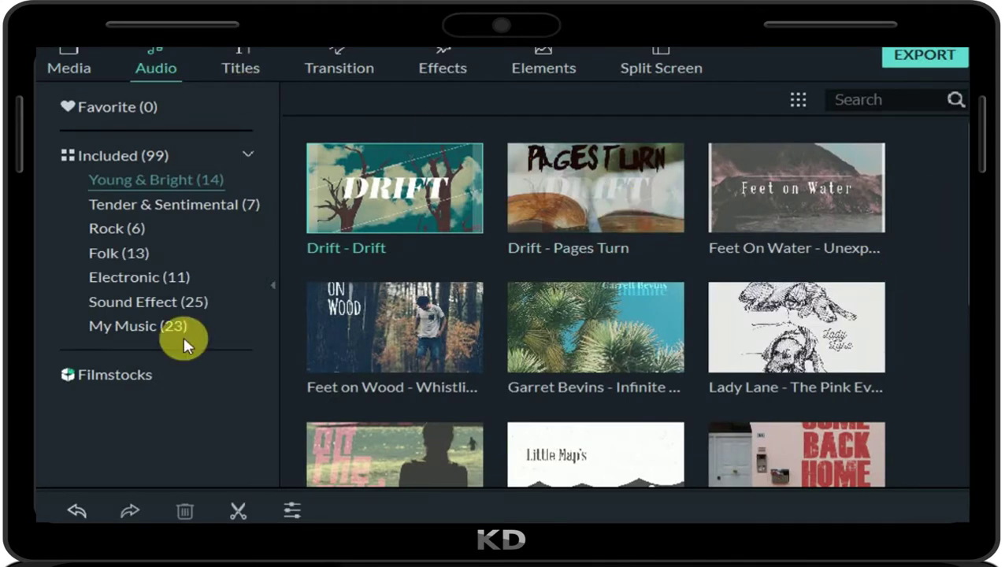
- Look through My Music and the Import Media Files dialog, cancel it, then show Young & Bright
{"action": "left_click", "coordinate": [217, 332]}
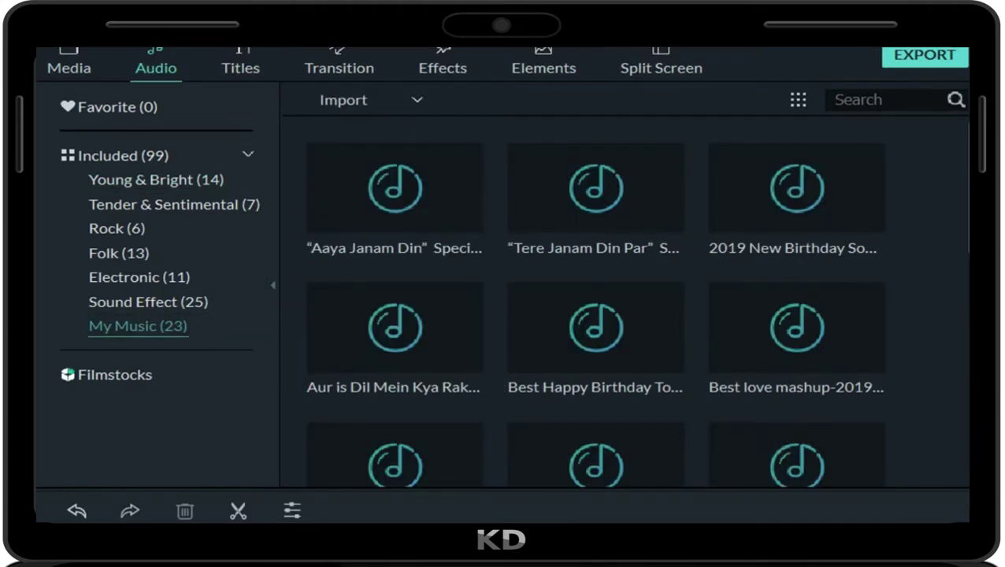
{"action": "left_click_drag", "start_coordinate": [955, 225], "coordinate": [372, 524]}
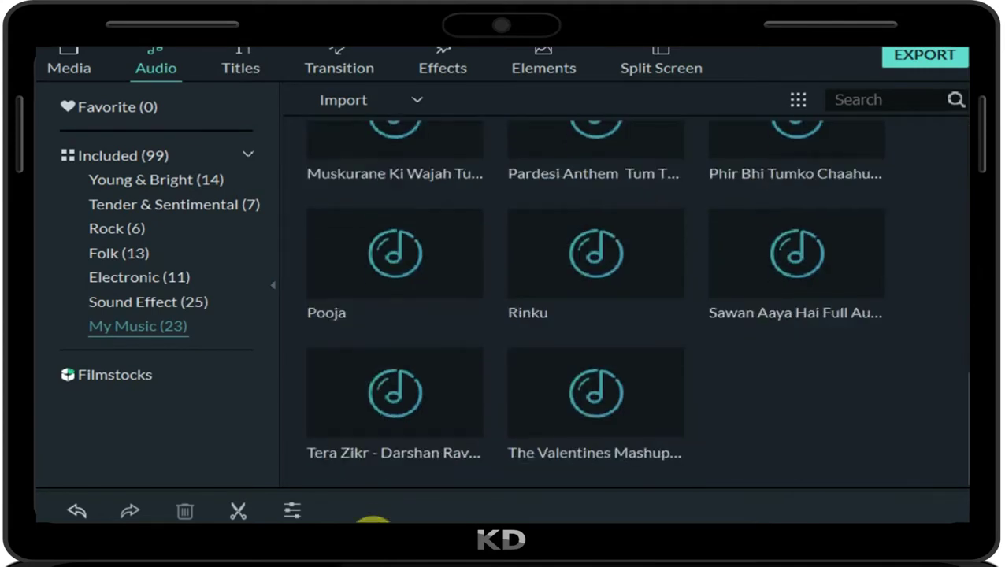
{"action": "left_click", "coordinate": [374, 100]}
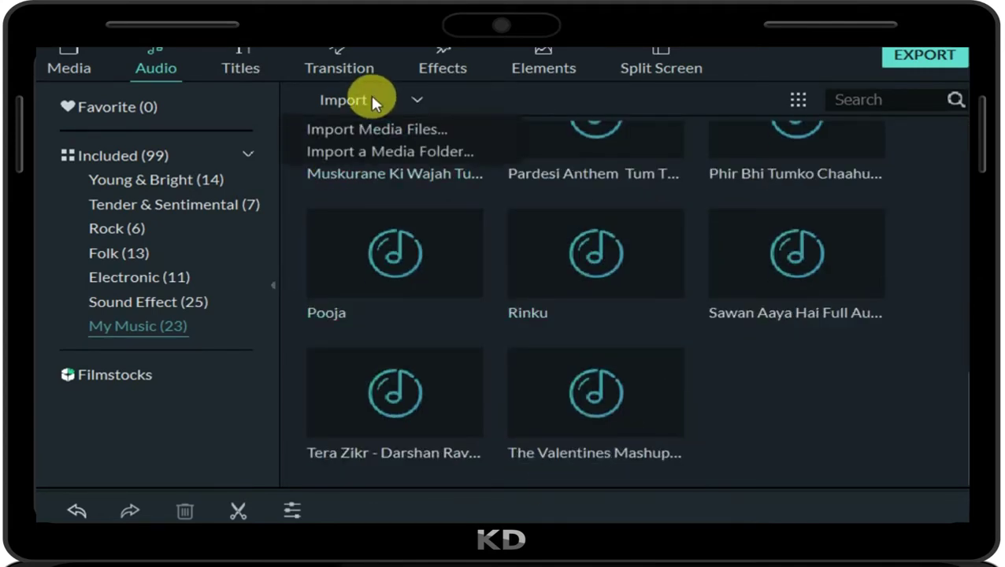
{"action": "left_click", "coordinate": [371, 127]}
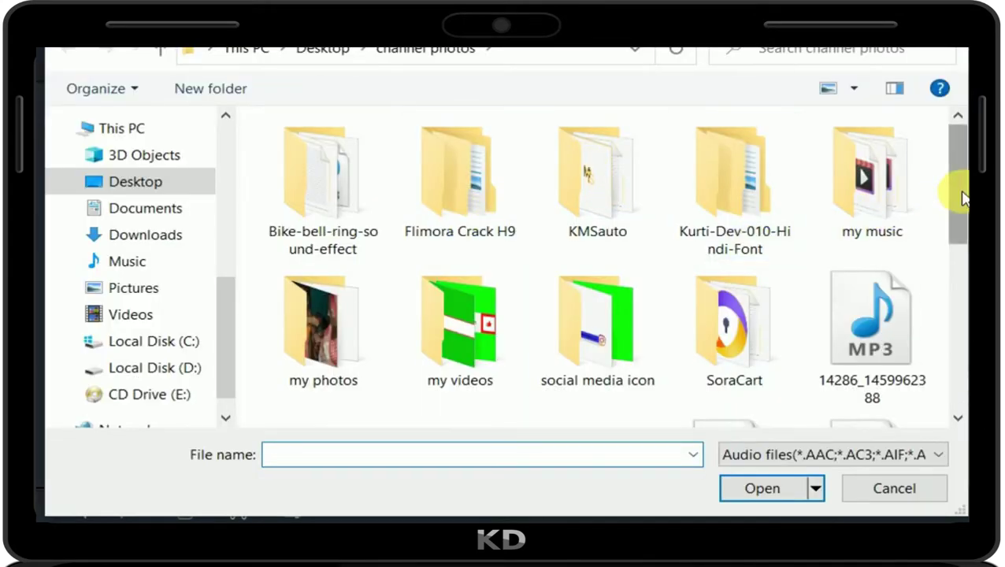
{"action": "scroll", "coordinate": [962, 197], "scroll_direction": "down", "scroll_amount": 3}
{"action": "scroll", "coordinate": [961, 197], "scroll_direction": "up", "scroll_amount": 3}
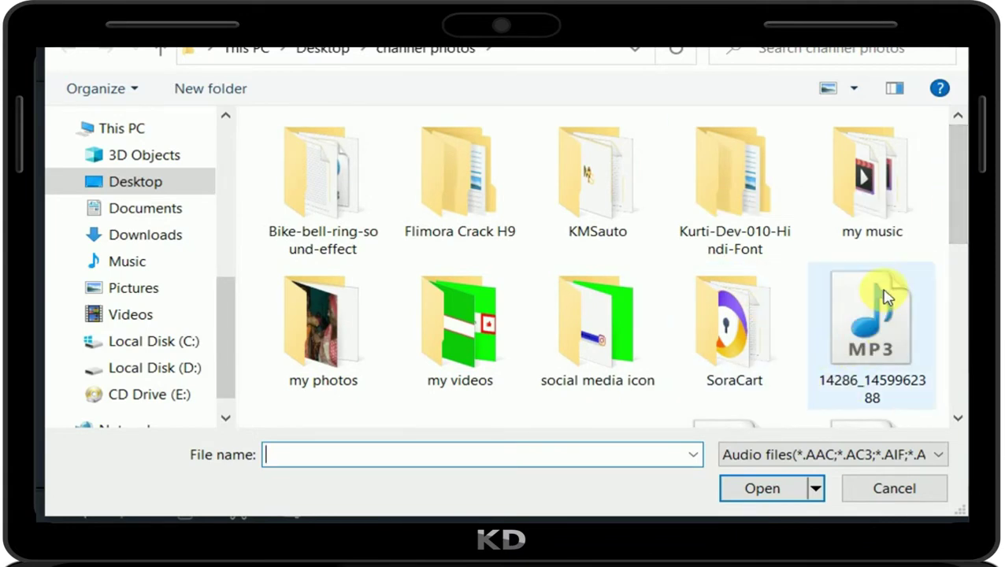
{"action": "left_click_drag", "start_coordinate": [961, 224], "coordinate": [960, 262]}
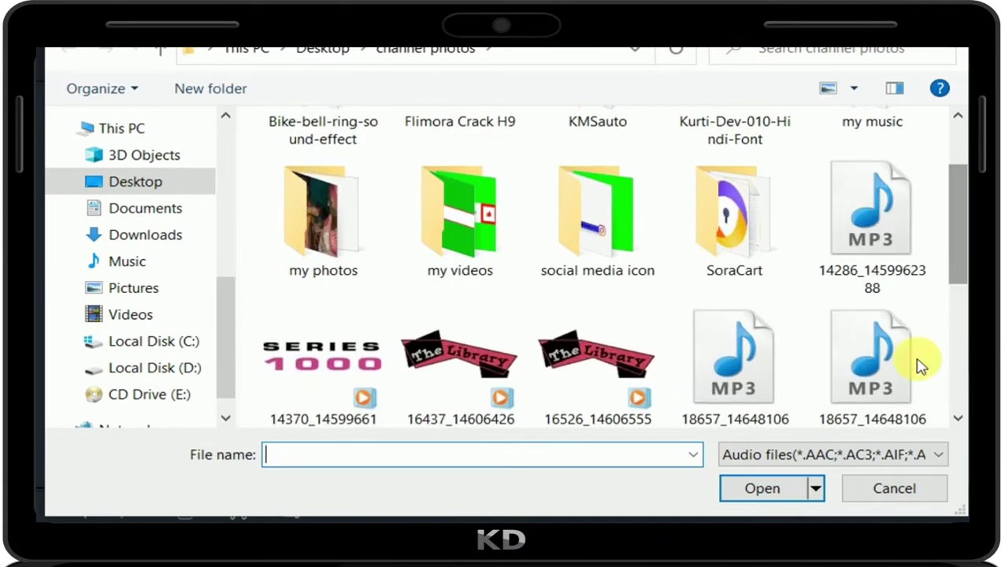
{"action": "left_click", "coordinate": [900, 495]}
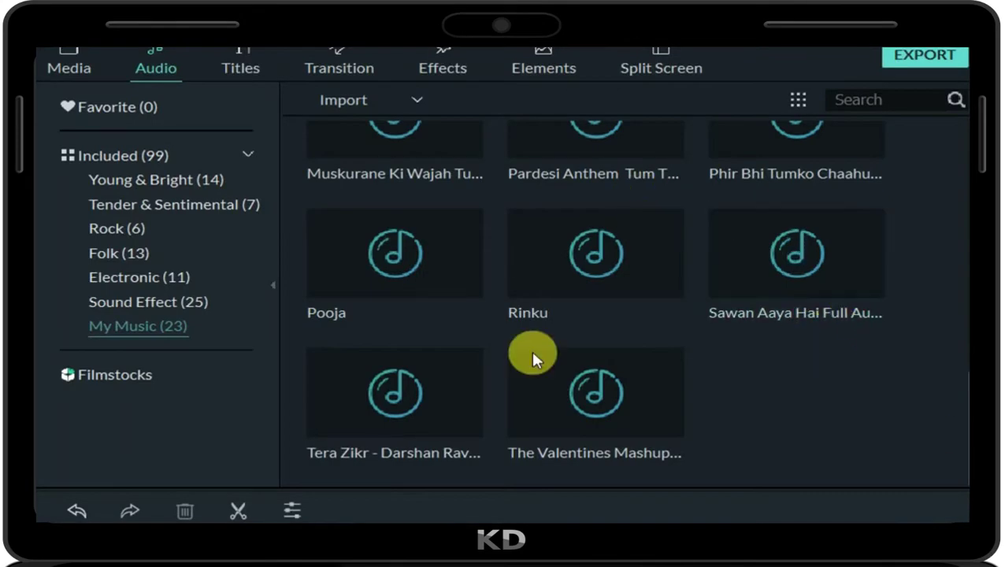
{"action": "left_click", "coordinate": [140, 180]}
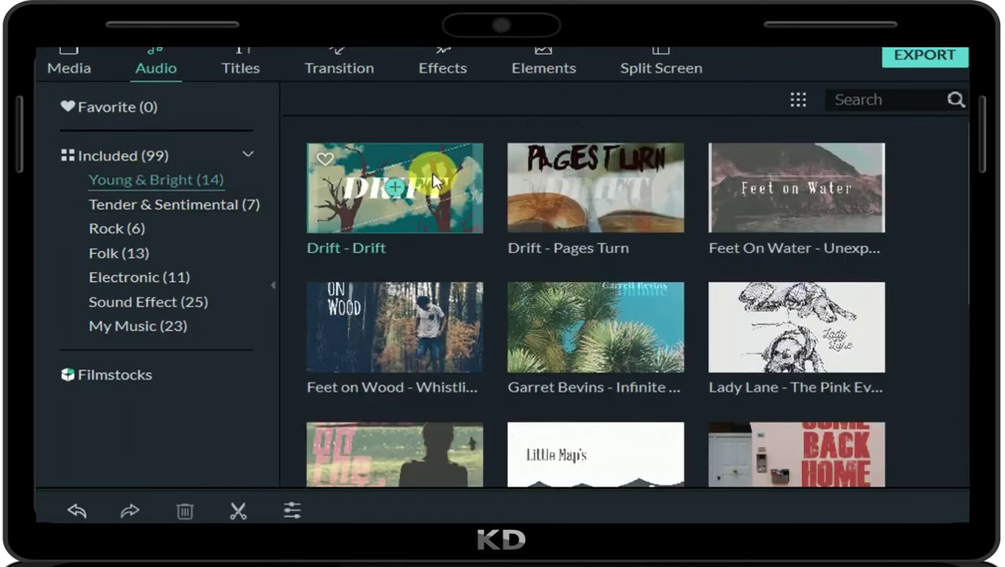
- Preview the Drift - Pages Turn and Drift - Drift music tracks
{"action": "left_click", "coordinate": [435, 197]}
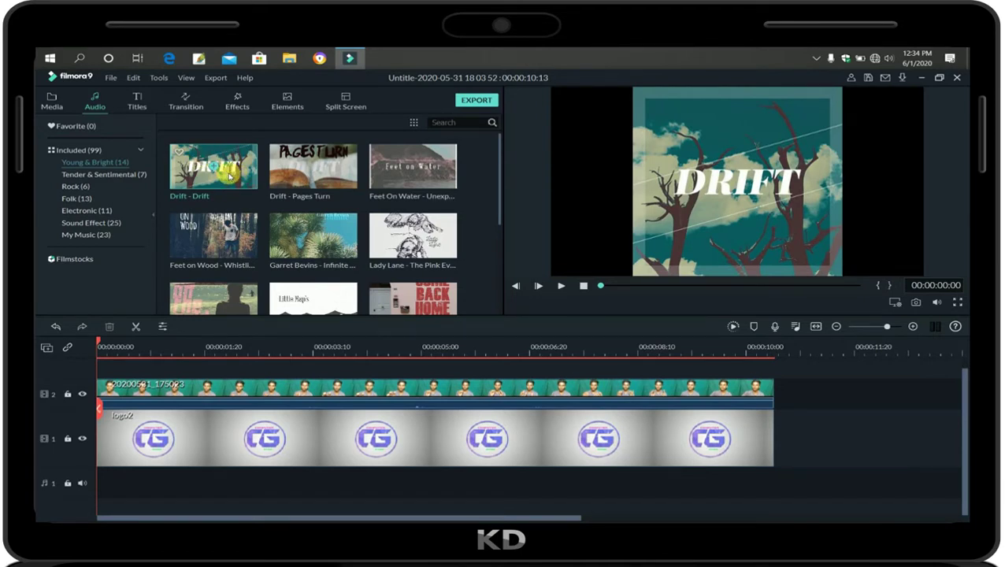
{"action": "left_click", "coordinate": [278, 177]}
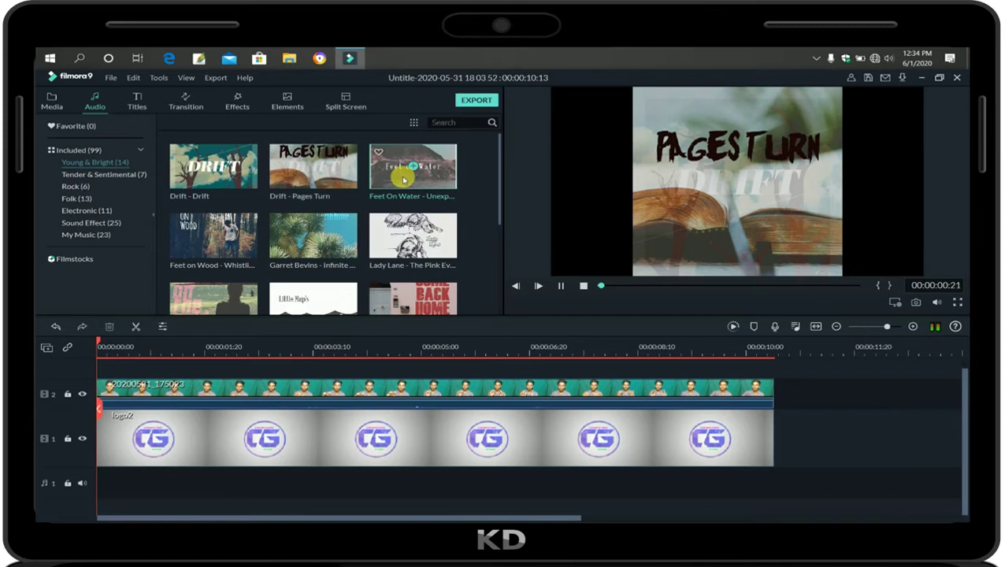
{"action": "left_click", "coordinate": [233, 181]}
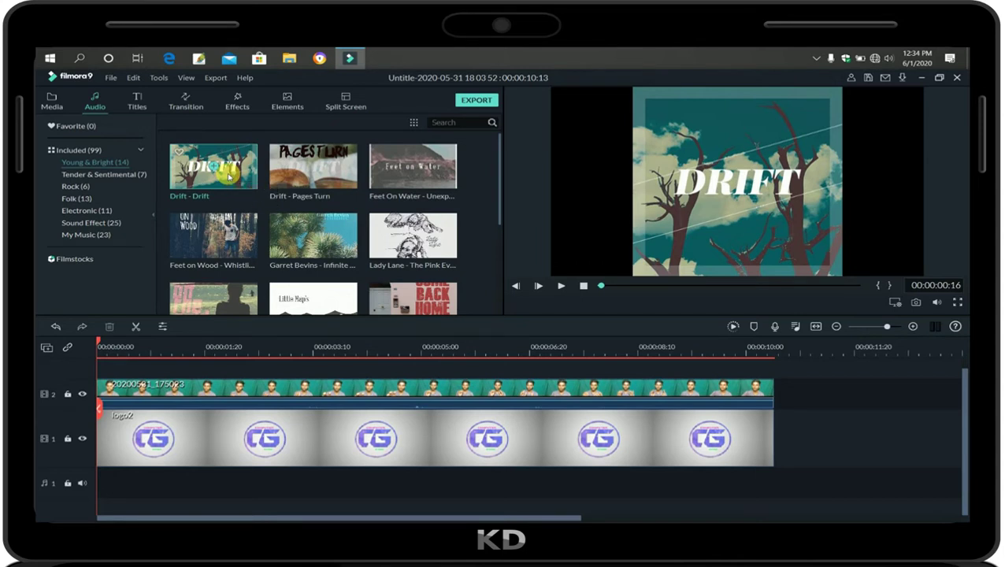
- Place Drift - Drift on audio track 1 and lower its volume to about -46 dB
{"action": "left_click_drag", "start_coordinate": [200, 306], "coordinate": [87, 482]}
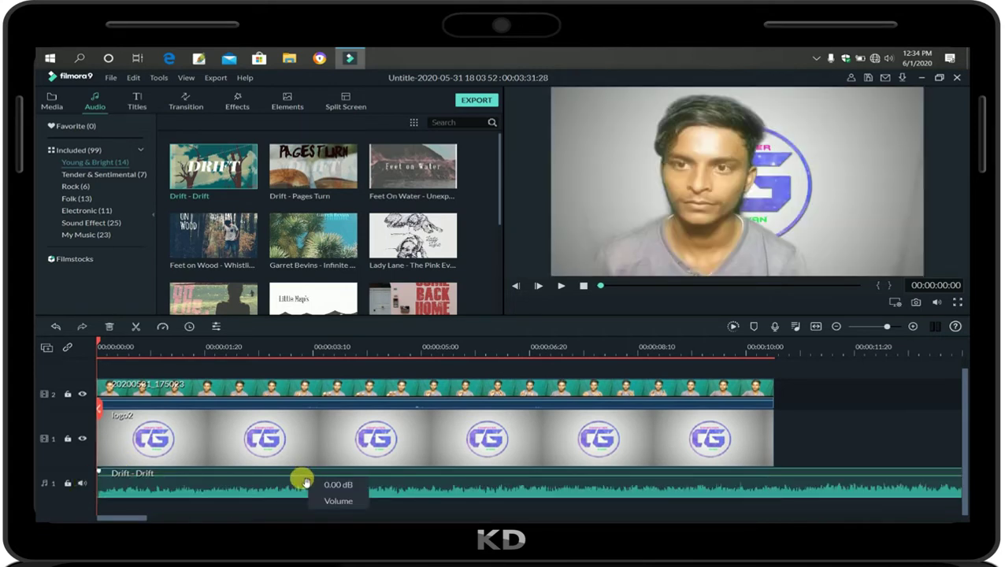
{"action": "left_click_drag", "start_coordinate": [306, 483], "coordinate": [305, 488]}
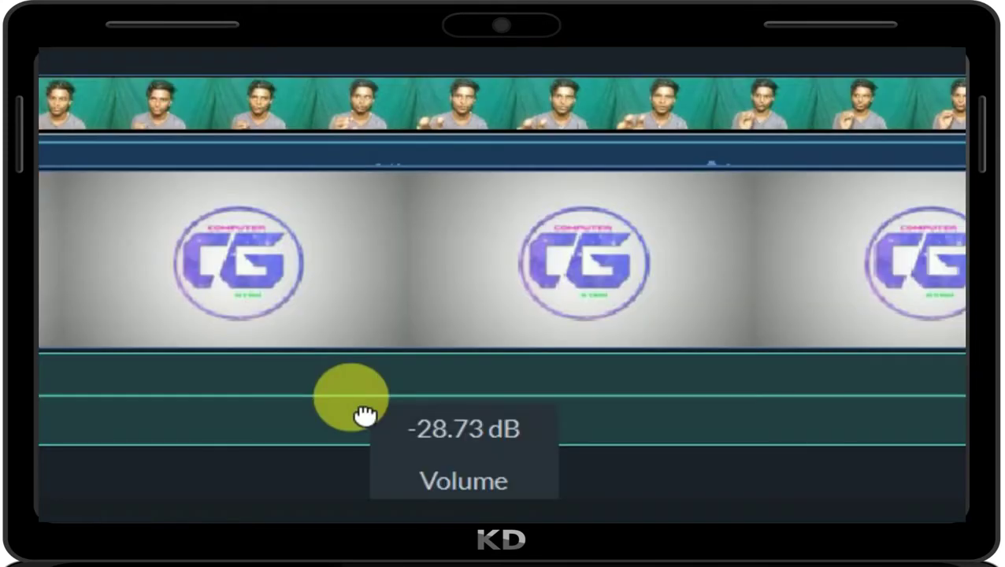
{"action": "mouse_move", "coordinate": [365, 415]}
{"action": "left_mouse_down"}
{"action": "mouse_move", "coordinate": [364, 428]}
{"action": "mouse_move", "coordinate": [364, 412]}
{"action": "left_mouse_up"}
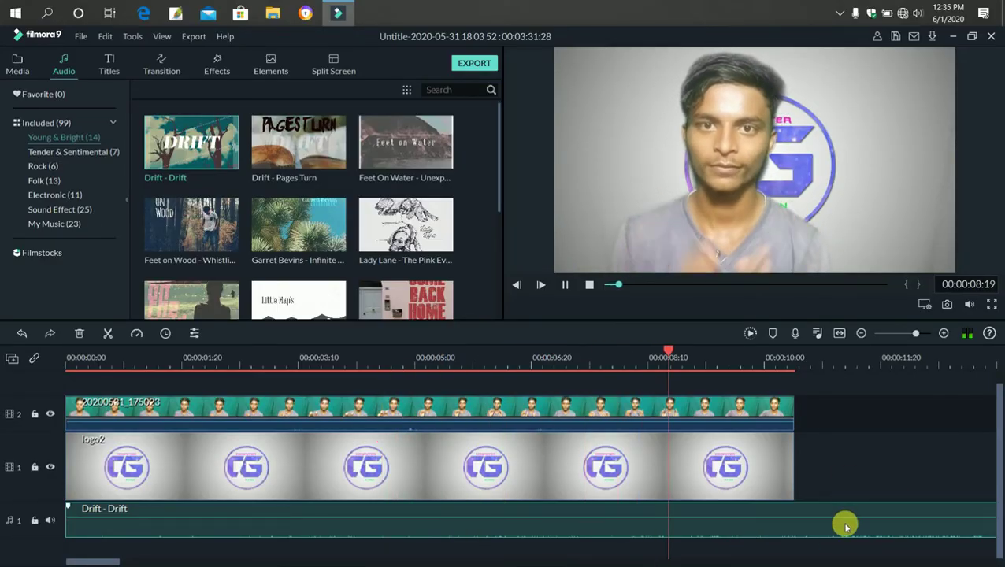
{"action": "key", "text": "space"}
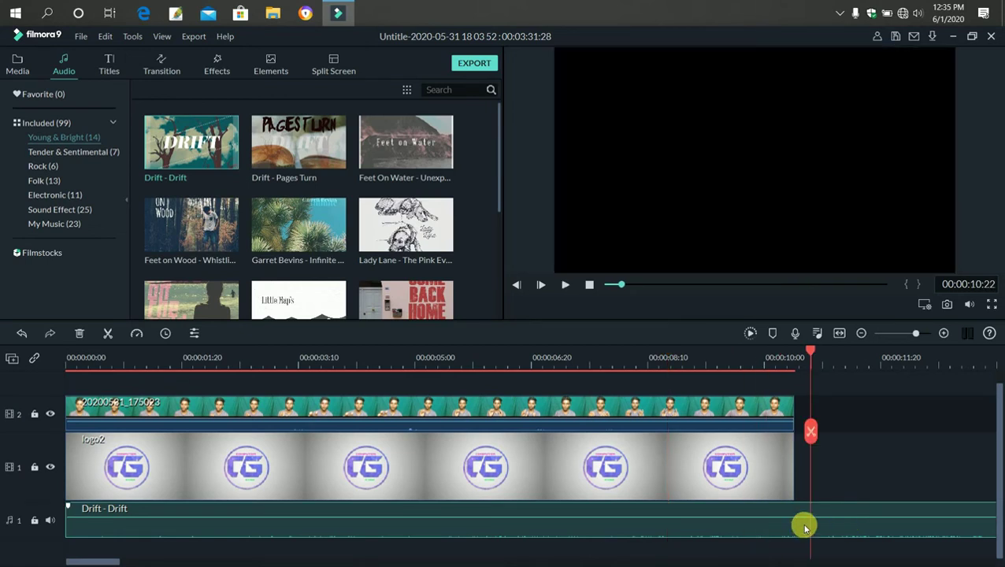
- Cut the Drift music off at the video end, 00:00:10:13, and return the playhead to 00:00
{"action": "left_click_drag", "start_coordinate": [811, 352], "coordinate": [797, 361]}
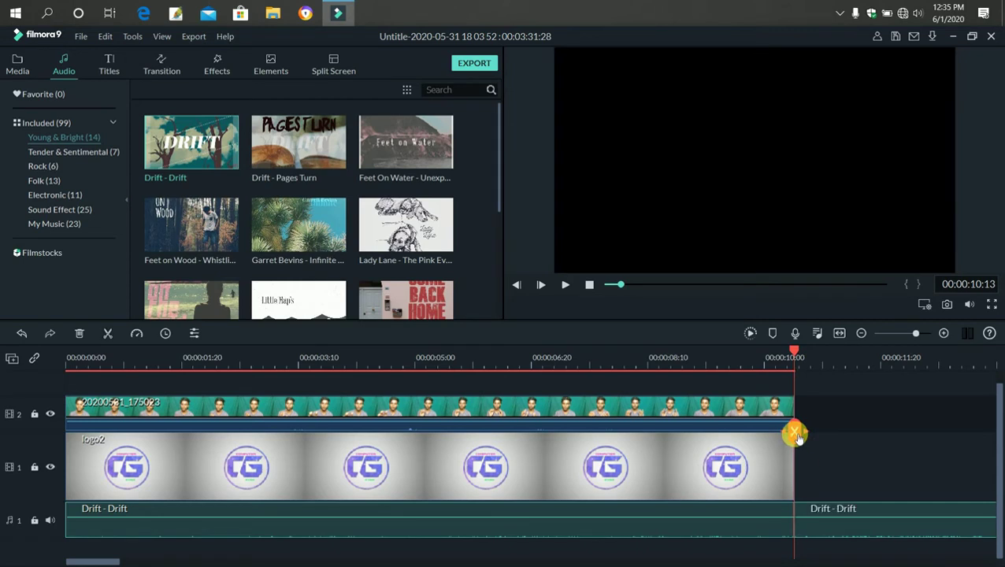
{"action": "key", "text": "Delete"}
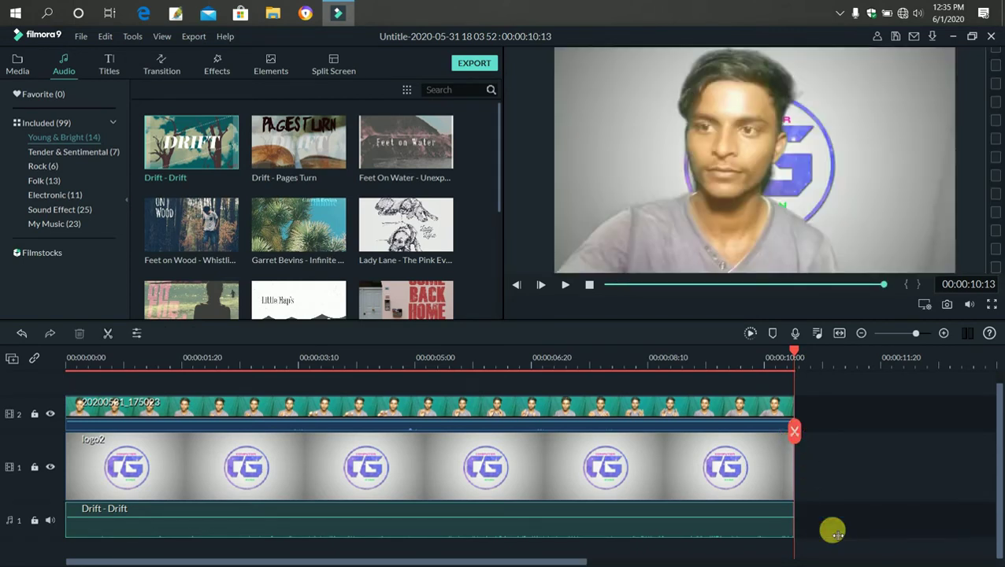
{"action": "left_click", "coordinate": [798, 357]}
{"action": "left_click_drag", "start_coordinate": [794, 352], "coordinate": [4, 518]}
{"action": "left_click", "coordinate": [206, 524]}
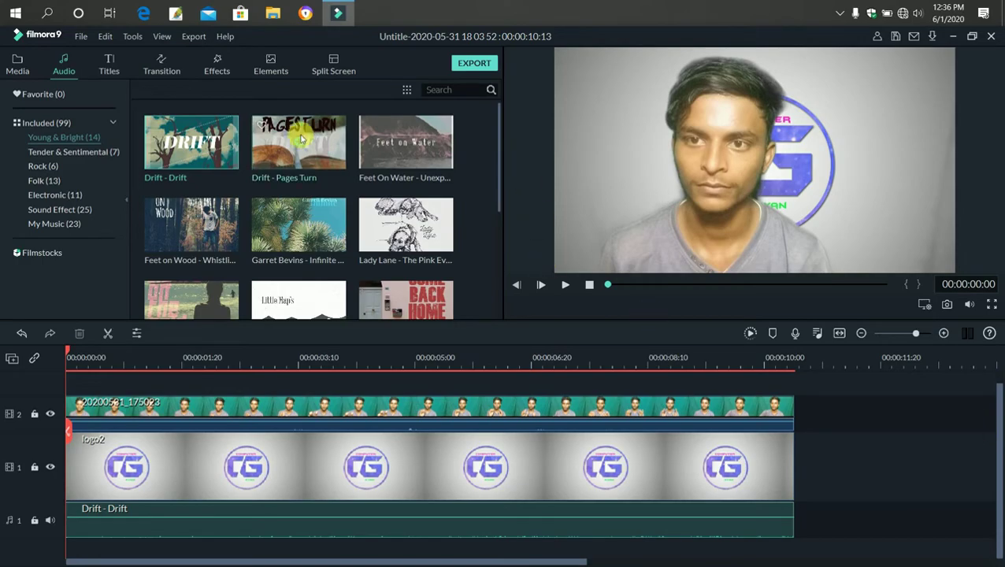
- Browse the Titles category and preview the Title 2 template
{"action": "left_click", "coordinate": [109, 63]}
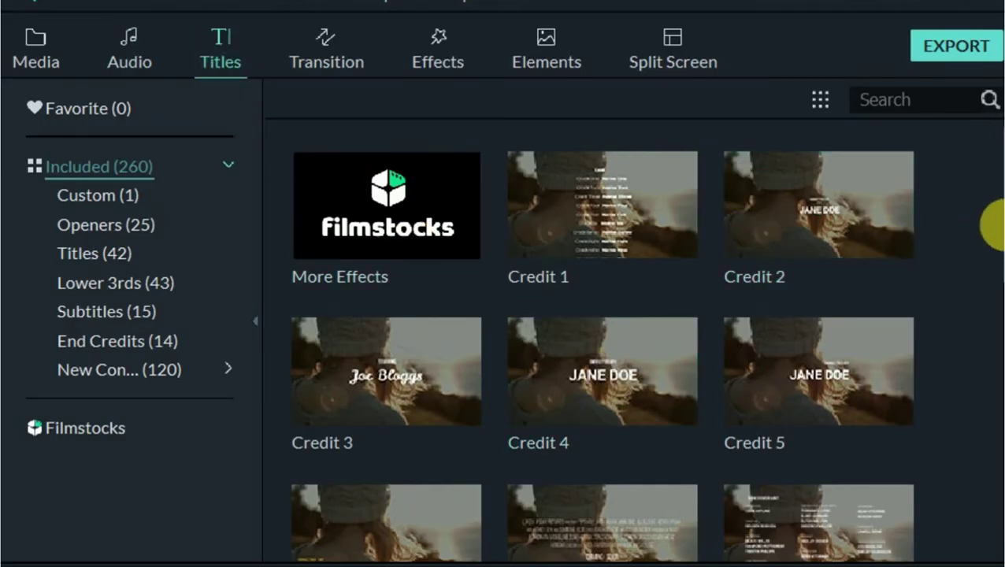
{"action": "scroll", "coordinate": [991, 224], "scroll_direction": "down", "scroll_amount": 3}
{"action": "scroll", "coordinate": [981, 291], "scroll_direction": "up", "scroll_amount": 1}
{"action": "scroll", "coordinate": [981, 237], "scroll_direction": "up", "scroll_amount": 3}
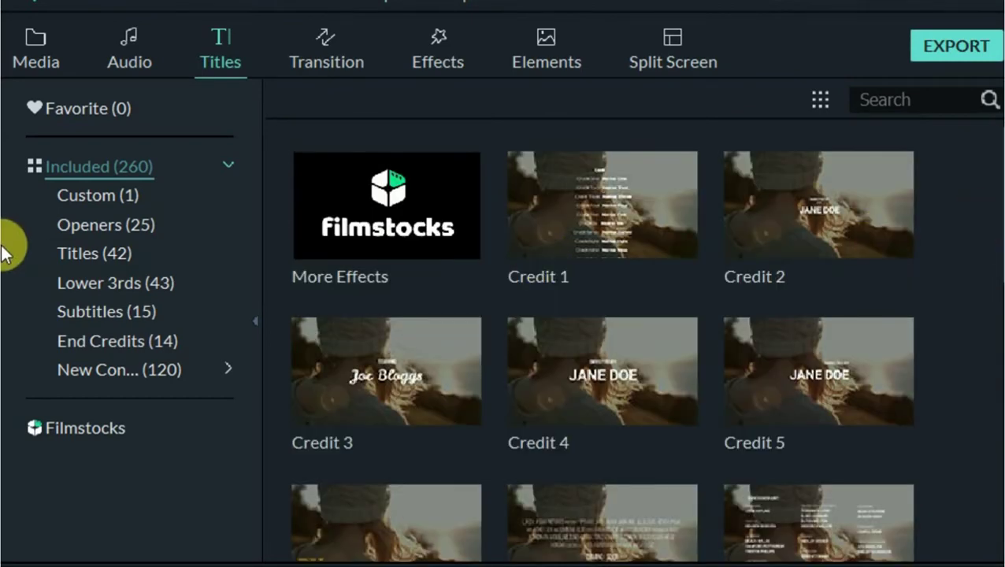
{"action": "left_click", "coordinate": [102, 232]}
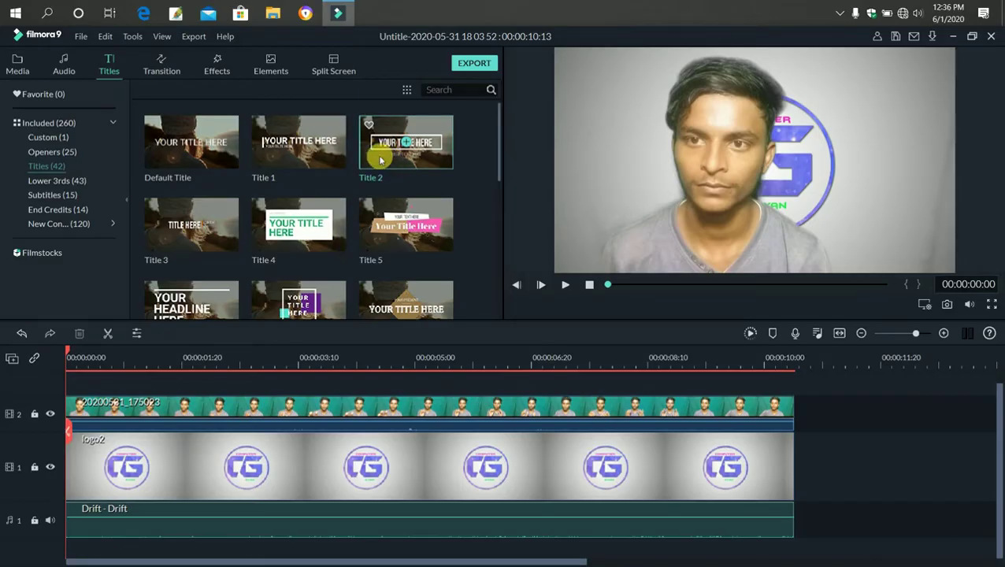
{"action": "left_click", "coordinate": [378, 162]}
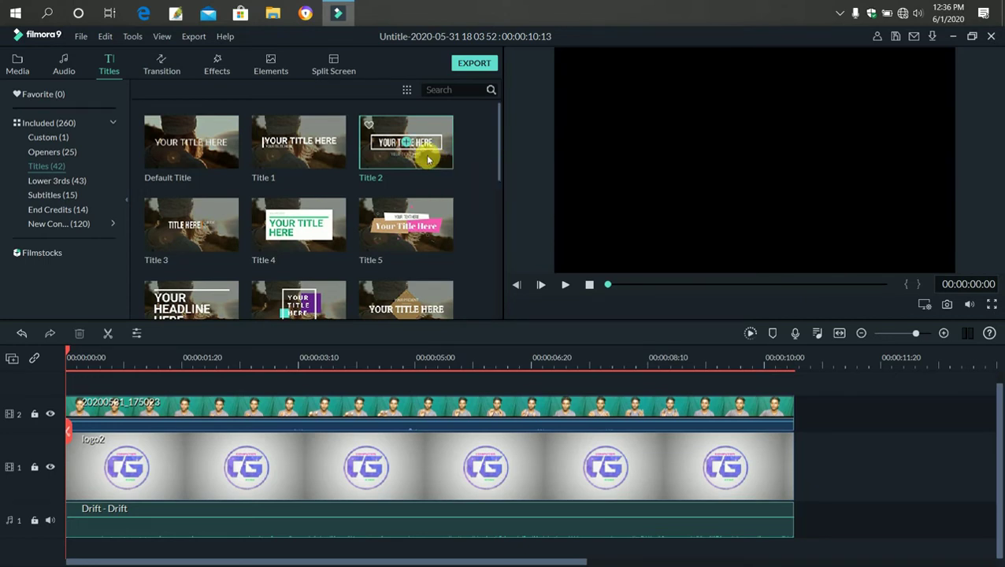
- Place Title 2 on a new track above the video and shorten it to about 00:00:01:19
{"action": "left_click_drag", "start_coordinate": [428, 160], "coordinate": [67, 386]}
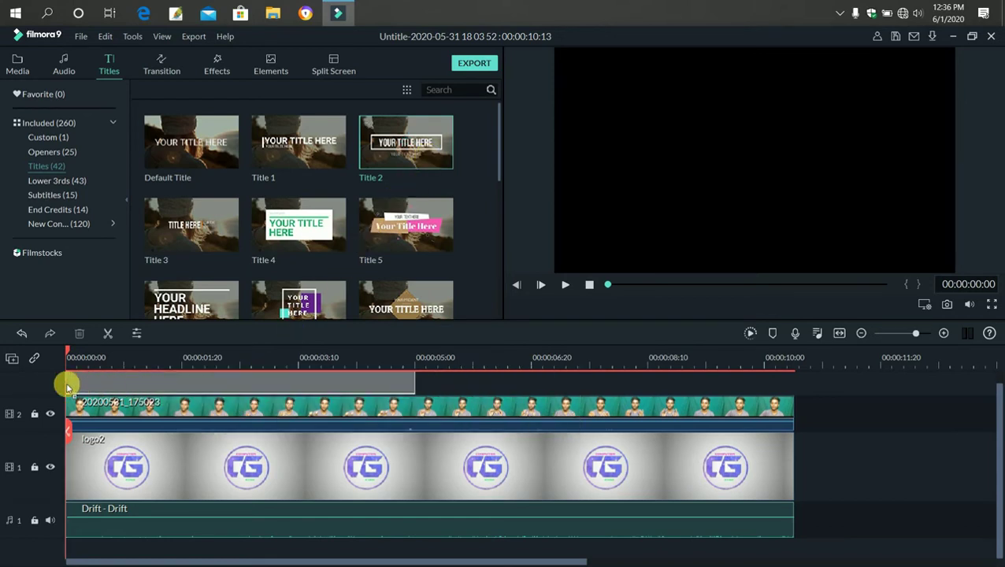
{"action": "left_click_drag", "start_coordinate": [67, 386], "coordinate": [68, 383]}
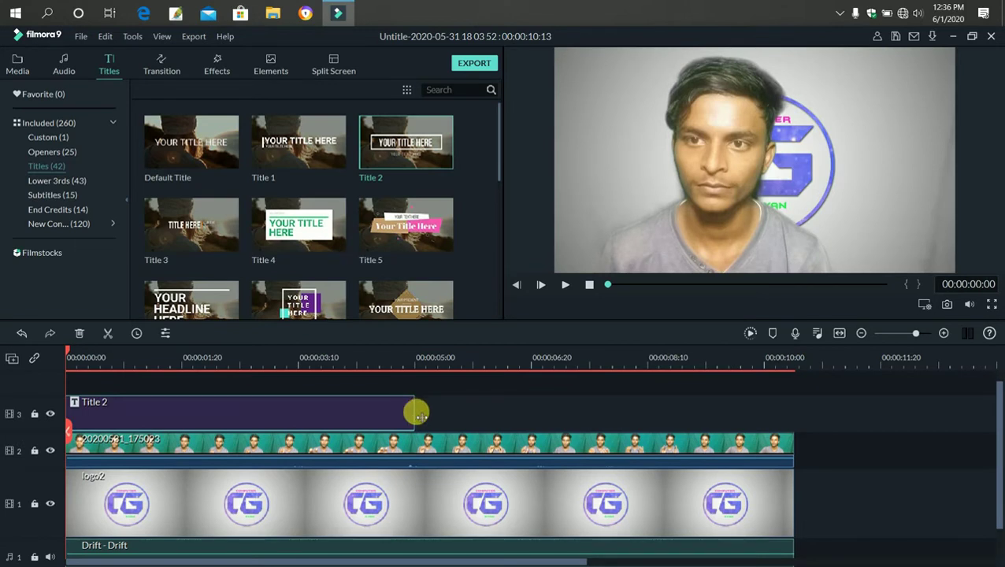
{"action": "left_click_drag", "start_coordinate": [417, 413], "coordinate": [148, 416]}
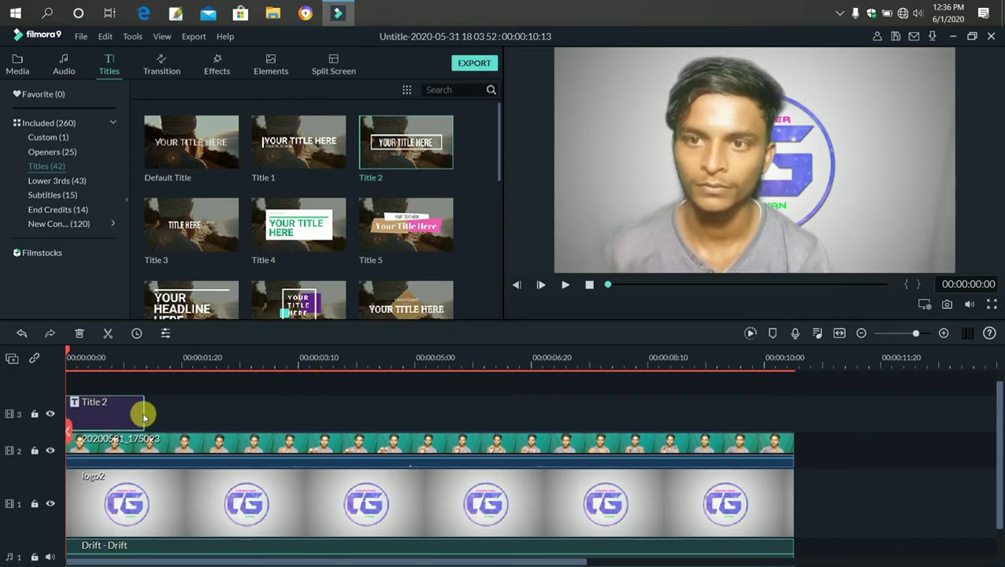
- Move Title 2's white frame and YOUR TITLE HERE heading down to the lower part of the shot
{"action": "double_click", "coordinate": [138, 415]}
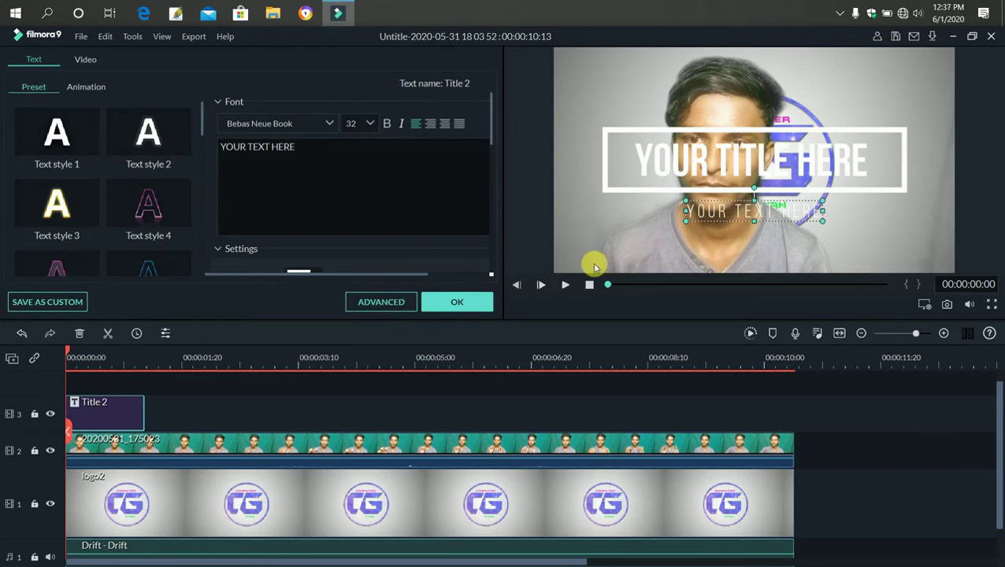
{"action": "left_click", "coordinate": [750, 170]}
{"action": "left_click_drag", "start_coordinate": [750, 169], "coordinate": [588, 240]}
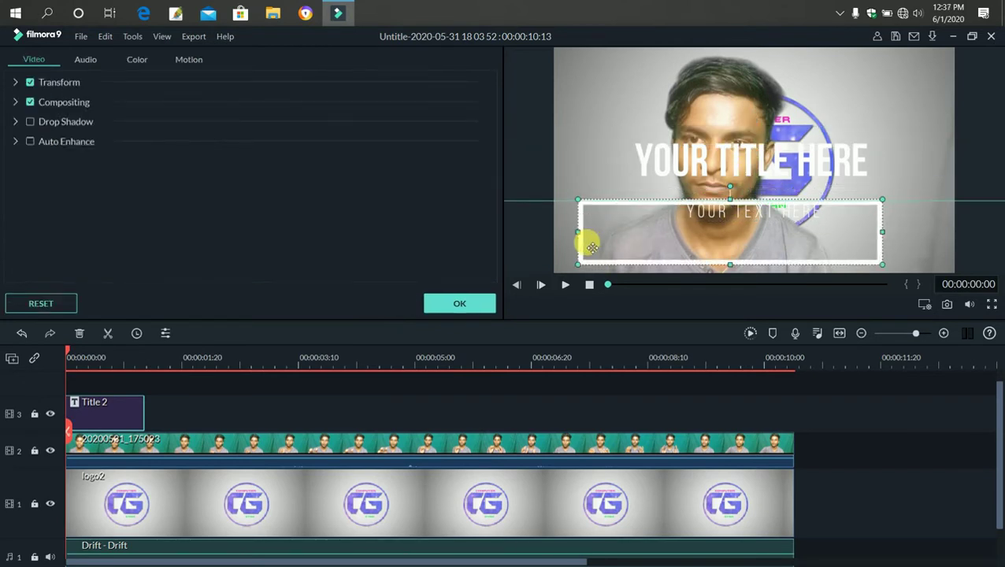
{"action": "left_click_drag", "start_coordinate": [577, 249], "coordinate": [565, 251]}
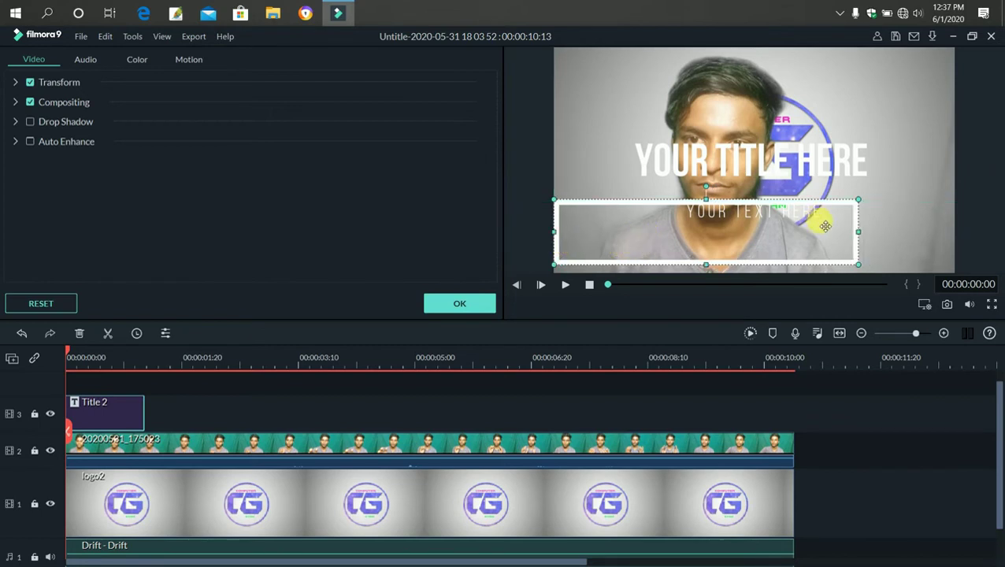
{"action": "left_click", "coordinate": [710, 180]}
{"action": "left_click_drag", "start_coordinate": [710, 179], "coordinate": [651, 253]}
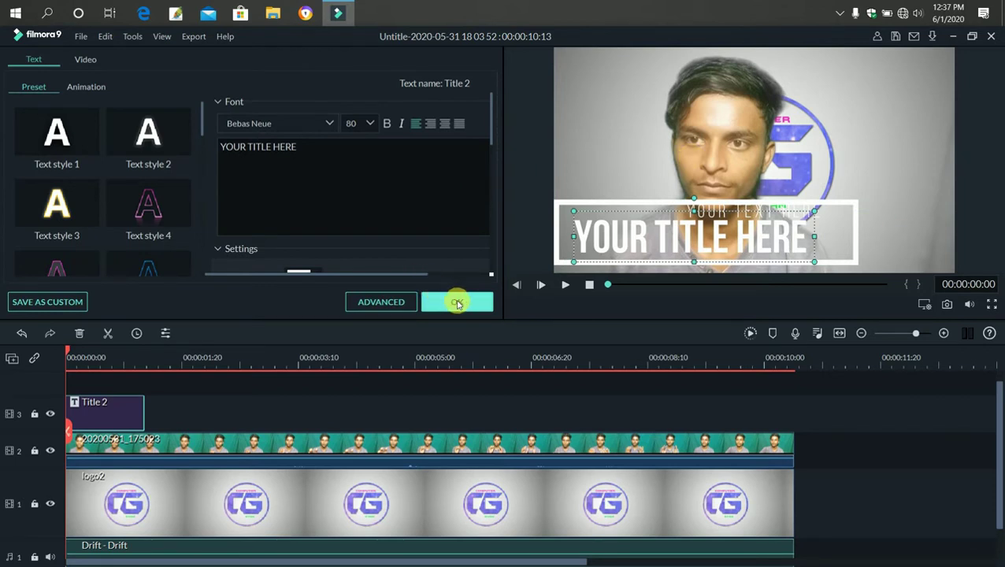
- Delete the YOUR TEXT HERE line in the Advanced title editor
{"action": "left_click", "coordinate": [442, 300]}
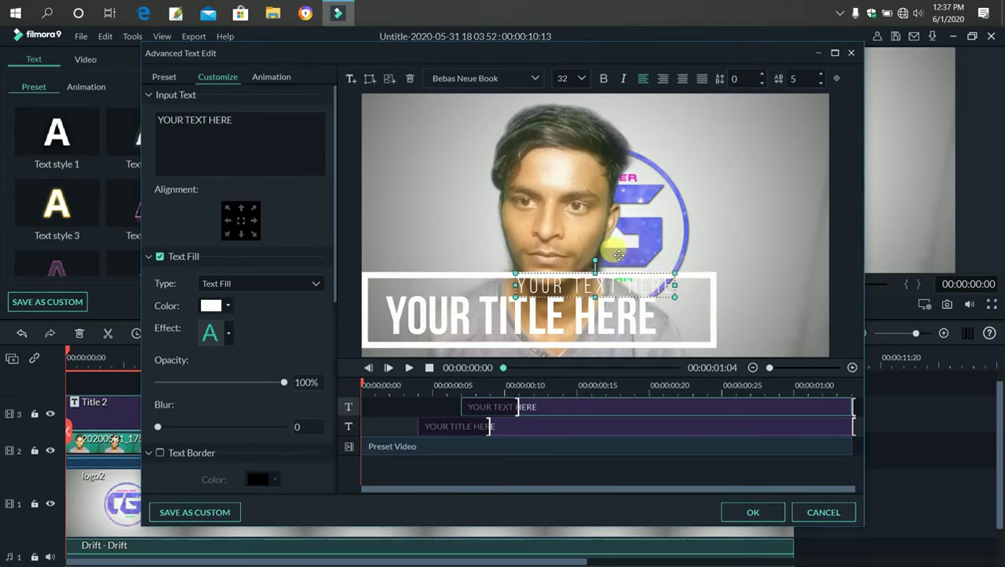
{"action": "left_click_drag", "start_coordinate": [618, 255], "coordinate": [611, 223]}
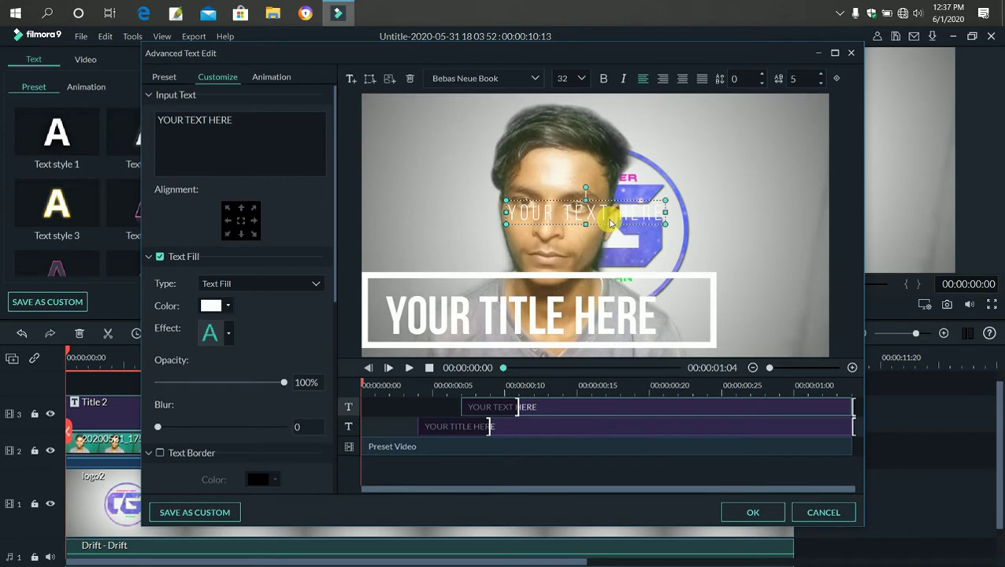
{"action": "key", "text": "Delete"}
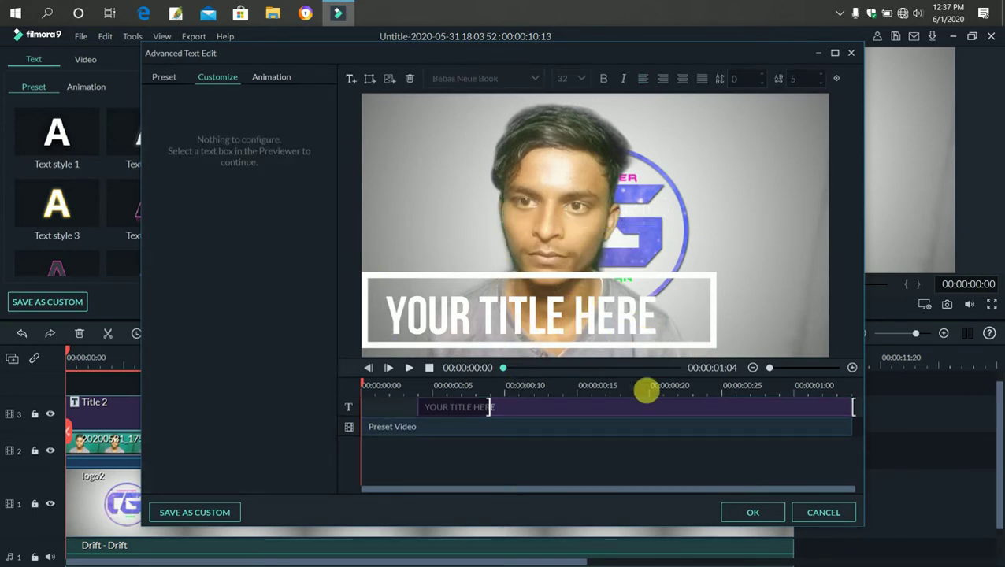
{"action": "left_click", "coordinate": [756, 508]}
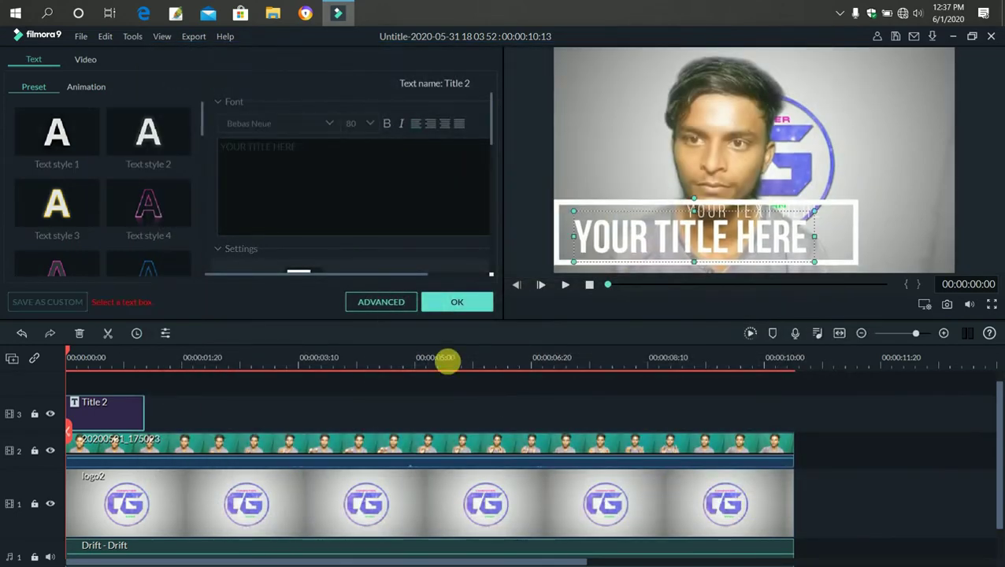
- Replace the YOUR TITLE HERE heading with 'MR computer gayn'
{"action": "left_click", "coordinate": [706, 245]}
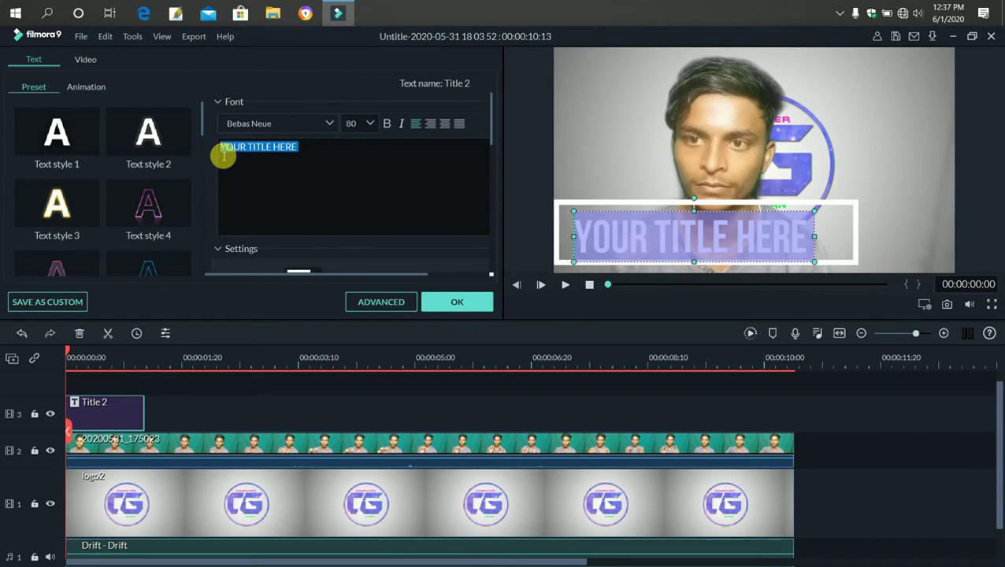
{"action": "type", "text": "MR"}
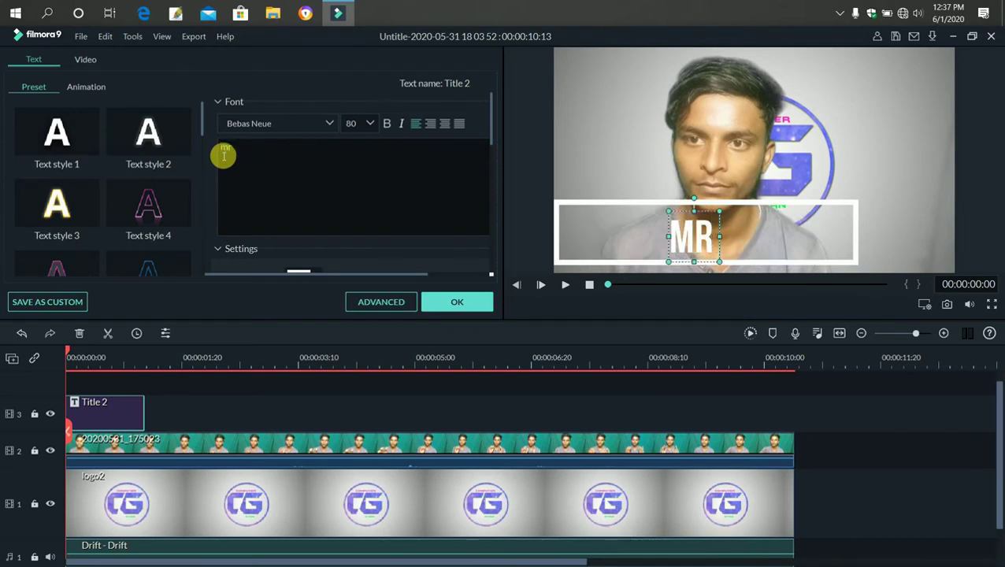
{"action": "type", "text": " computer gayn"}
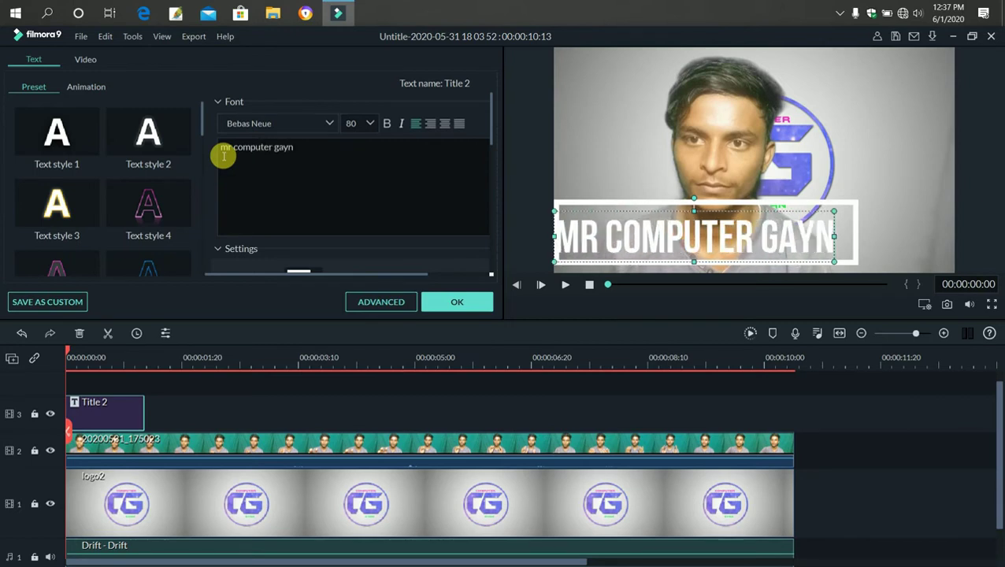
{"action": "left_click", "coordinate": [438, 301]}
- Reopen Title 2's editor and select all of the heading text
{"action": "double_click", "coordinate": [653, 241]}
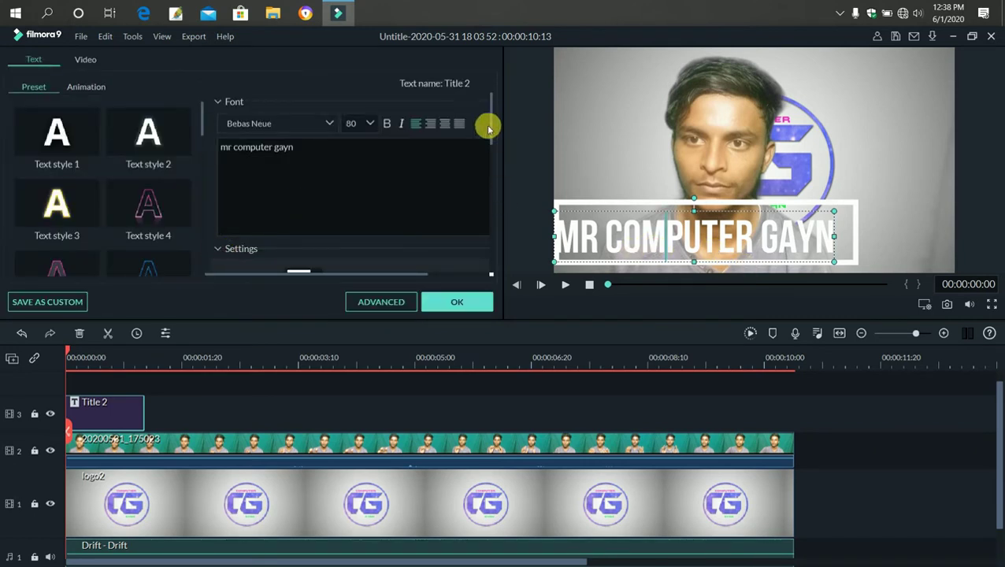
{"action": "left_click", "coordinate": [315, 157]}
{"action": "key", "text": "ctrl+a"}
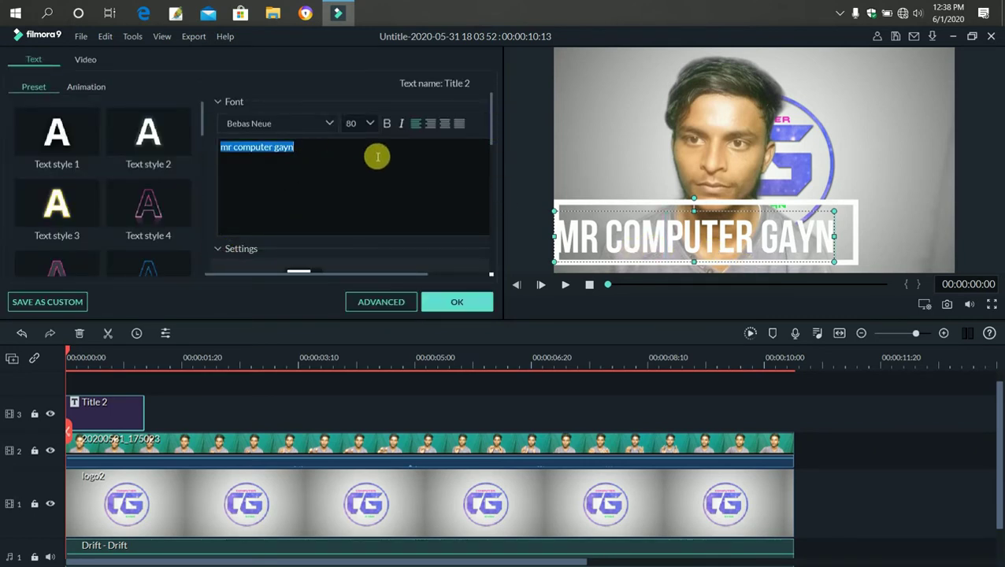
- Color the MR COMPUTER GAYN heading green and raise its text spacing to 3
{"action": "scroll", "coordinate": [377, 157], "scroll_direction": "down", "scroll_amount": 3}
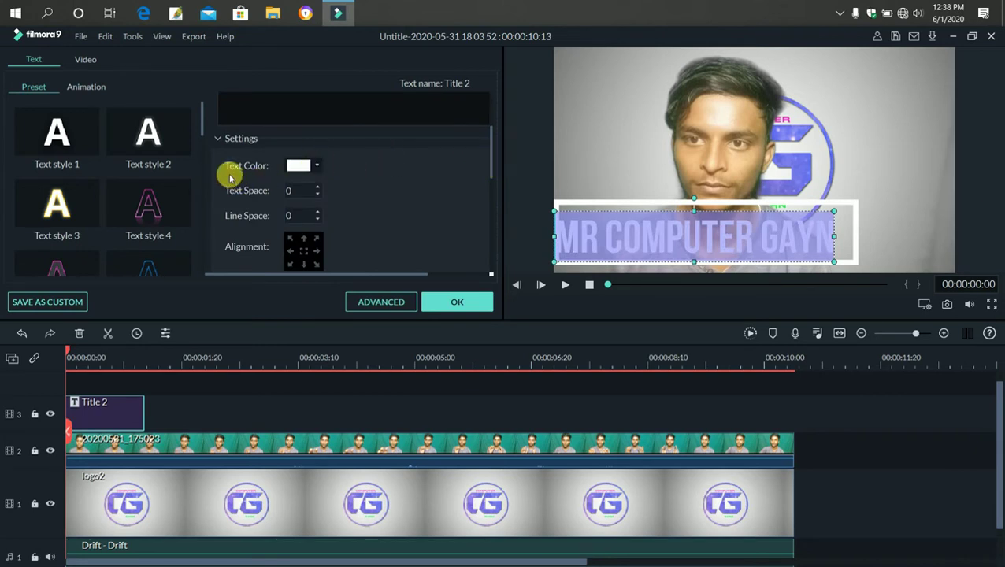
{"action": "left_click", "coordinate": [316, 165]}
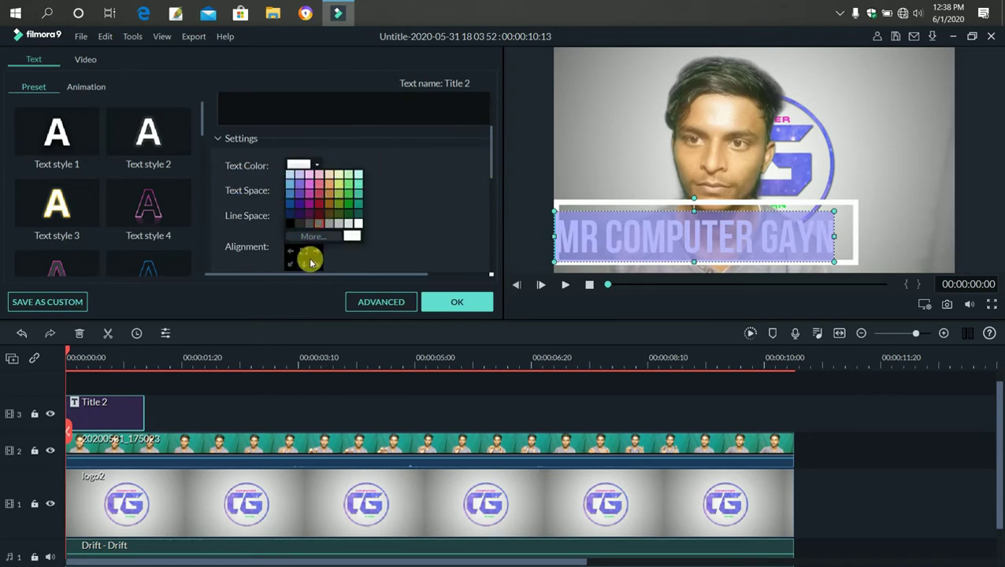
{"action": "left_click", "coordinate": [347, 195]}
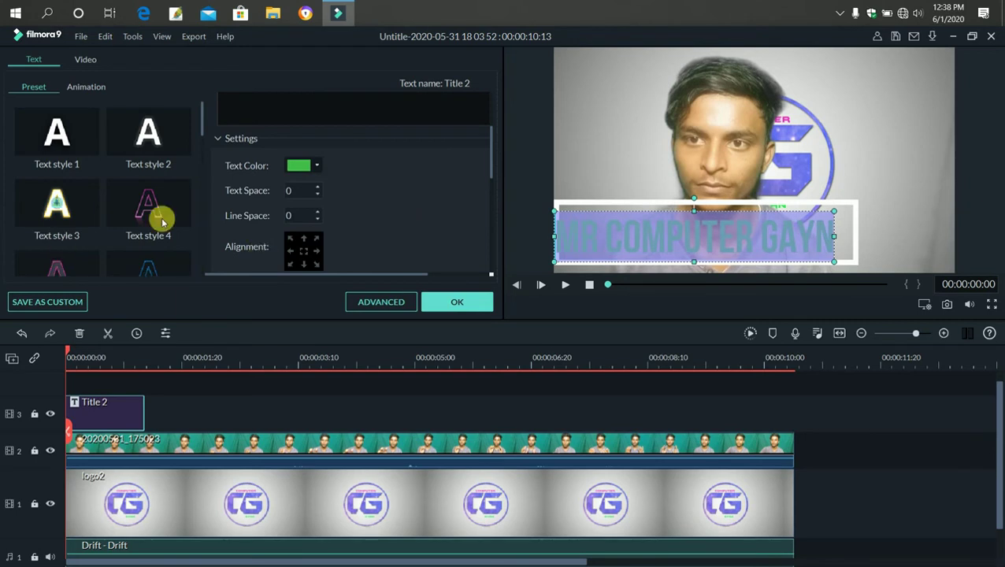
{"action": "left_click", "coordinate": [317, 188]}
{"action": "left_click", "coordinate": [318, 187]}
{"action": "left_click", "coordinate": [317, 188]}
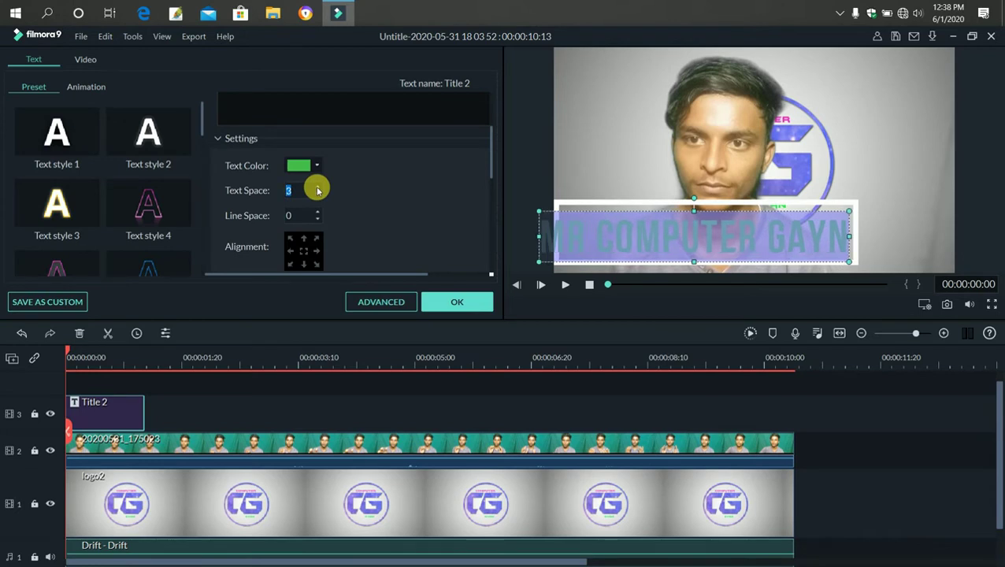
{"action": "left_click", "coordinate": [457, 302]}
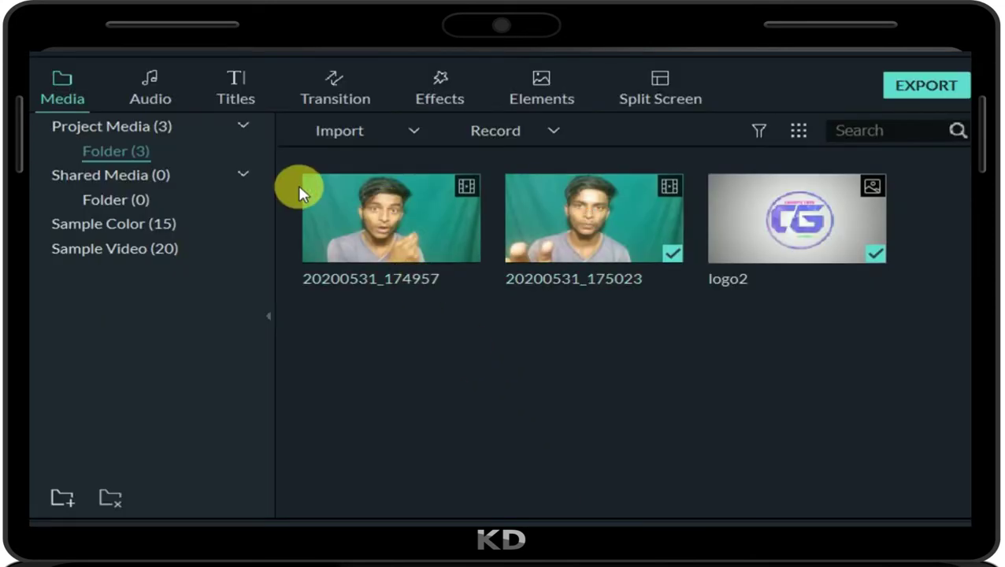
- Show the 3D transitions and split the talking-head clip at 00:00:03:23
{"action": "left_click", "coordinate": [340, 80]}
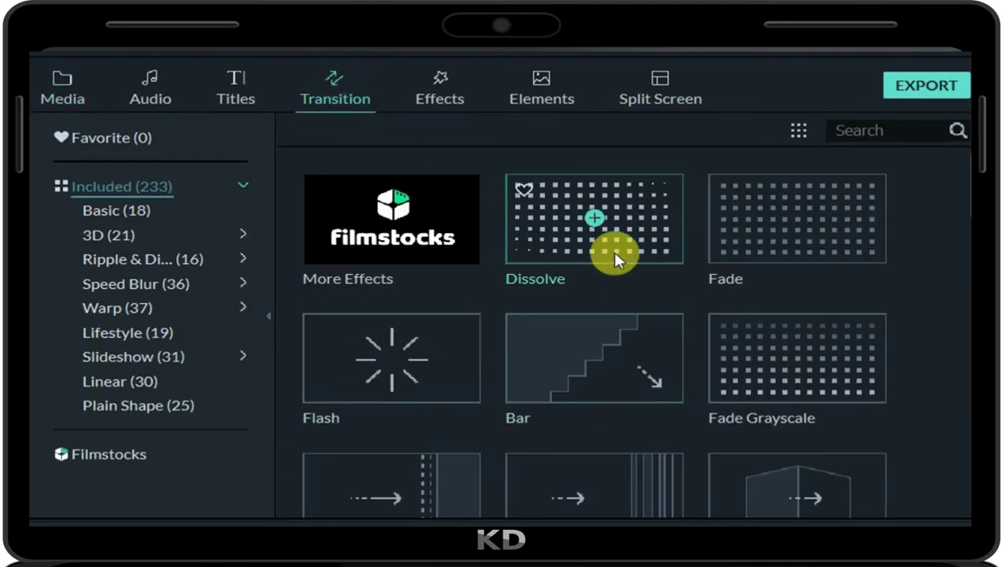
{"action": "left_click", "coordinate": [621, 238]}
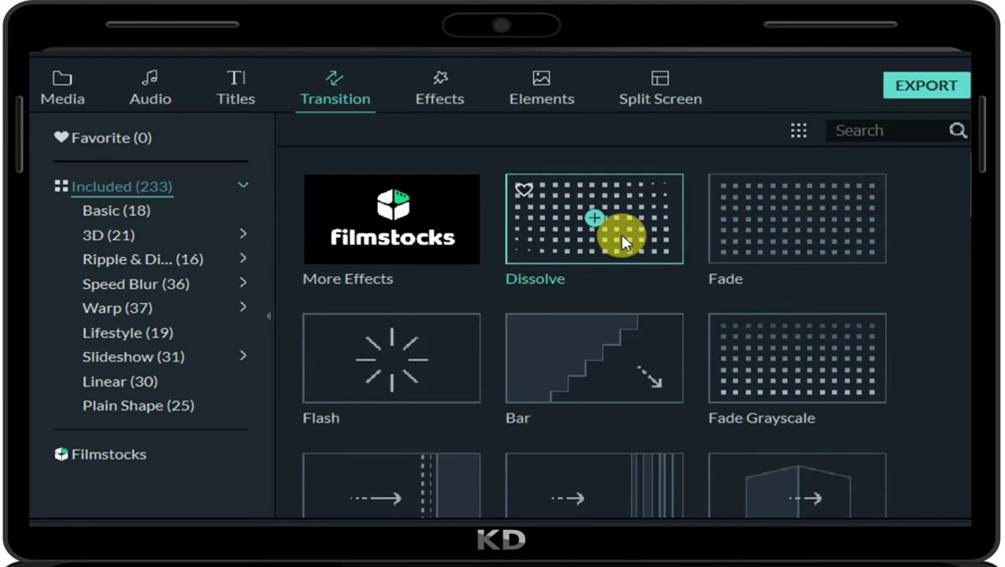
{"action": "left_click", "coordinate": [151, 259]}
{"action": "left_click", "coordinate": [138, 238]}
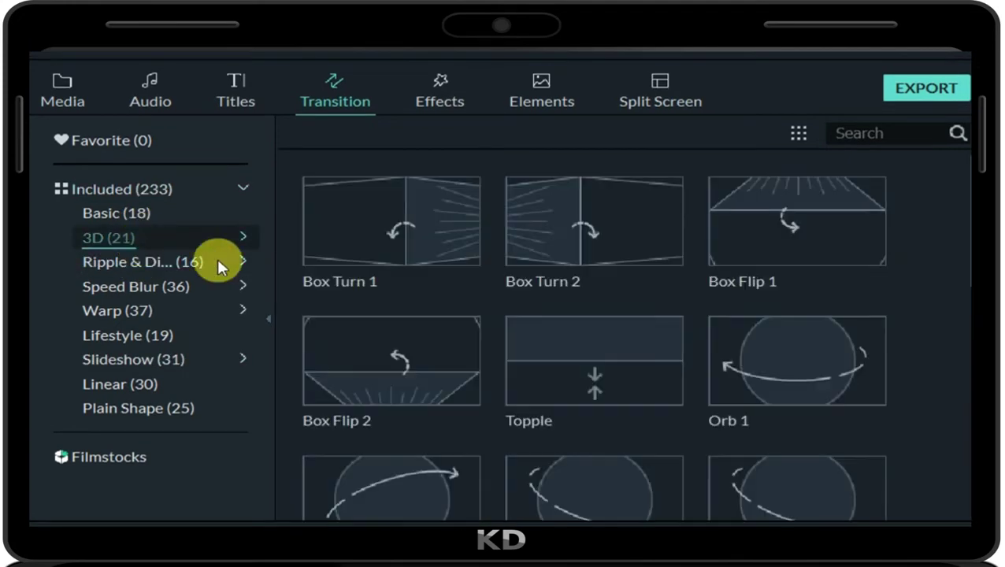
{"action": "mouse_move", "coordinate": [656, 247]}
{"action": "left_click_drag", "start_coordinate": [654, 242], "coordinate": [334, 410]}
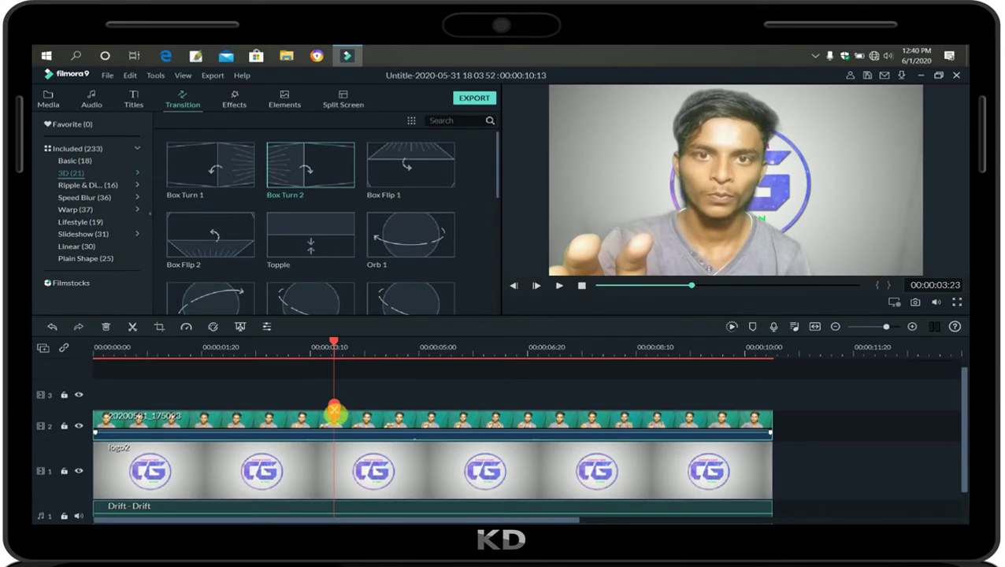
{"action": "left_click", "coordinate": [334, 410]}
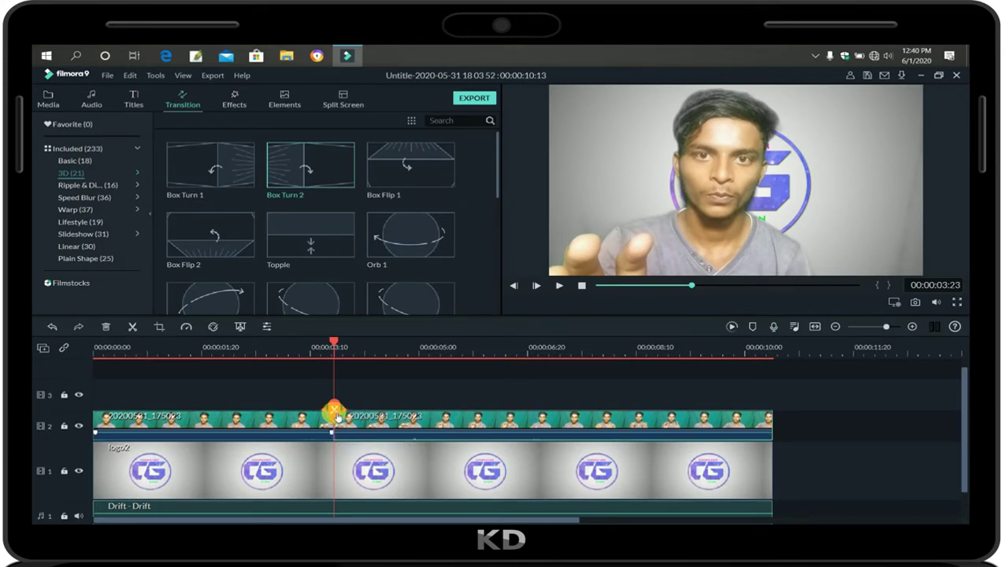
- Add Box Turn 2 at the cut, shorten it to 00:00:01:00, and play back
{"action": "mouse_move", "coordinate": [278, 189]}
{"action": "left_click_drag", "start_coordinate": [281, 185], "coordinate": [333, 404]}
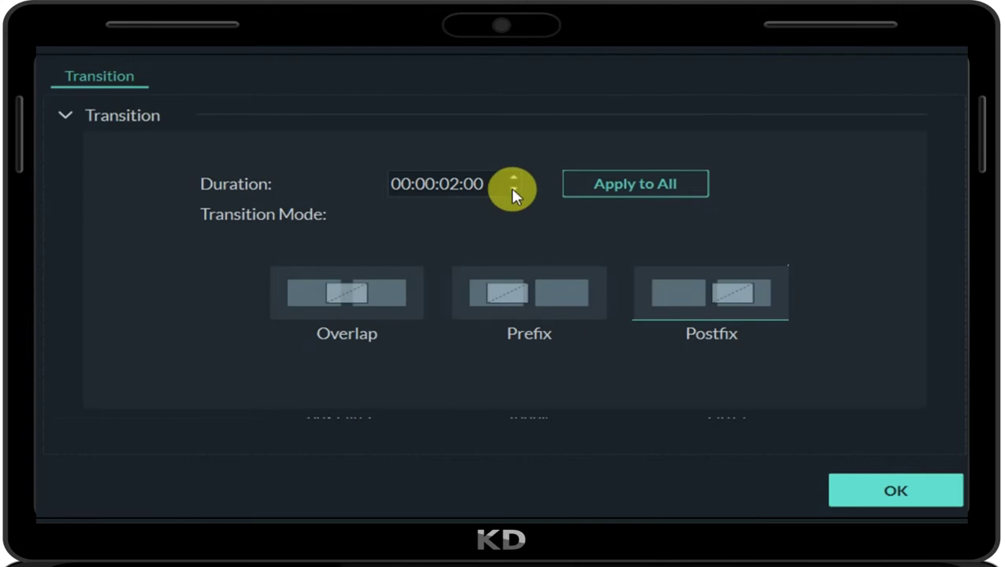
{"action": "left_click", "coordinate": [512, 191]}
{"action": "left_click", "coordinate": [512, 191]}
{"action": "left_click", "coordinate": [512, 191]}
{"action": "left_click", "coordinate": [512, 191]}
{"action": "left_click", "coordinate": [512, 191]}
{"action": "left_click", "coordinate": [512, 192]}
{"action": "left_click", "coordinate": [512, 192]}
{"action": "left_click", "coordinate": [512, 191]}
{"action": "left_click", "coordinate": [512, 191]}
{"action": "left_click", "coordinate": [512, 191]}
{"action": "left_click", "coordinate": [512, 192]}
{"action": "left_click", "coordinate": [512, 192]}
{"action": "left_click", "coordinate": [927, 492]}
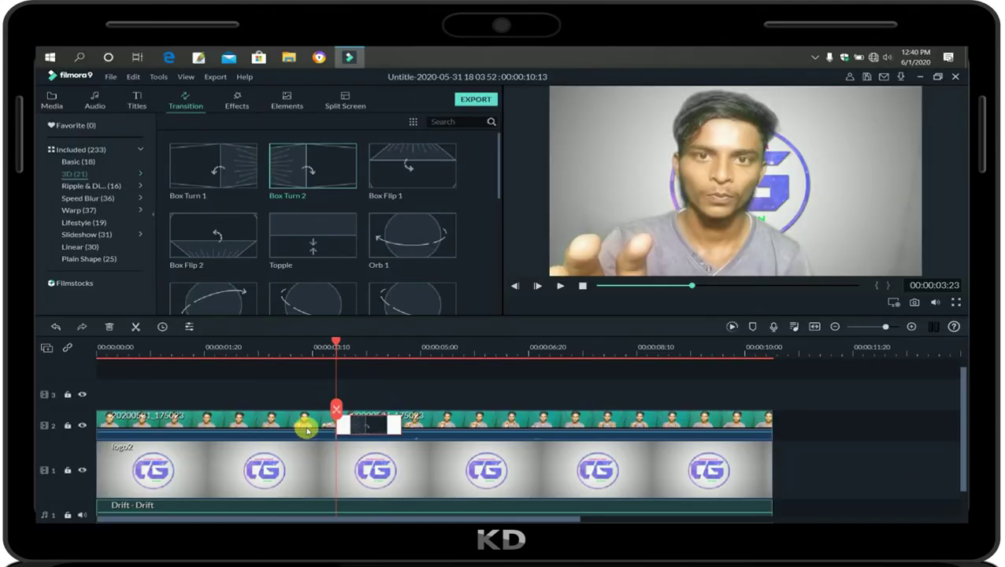
{"action": "key", "text": "space"}
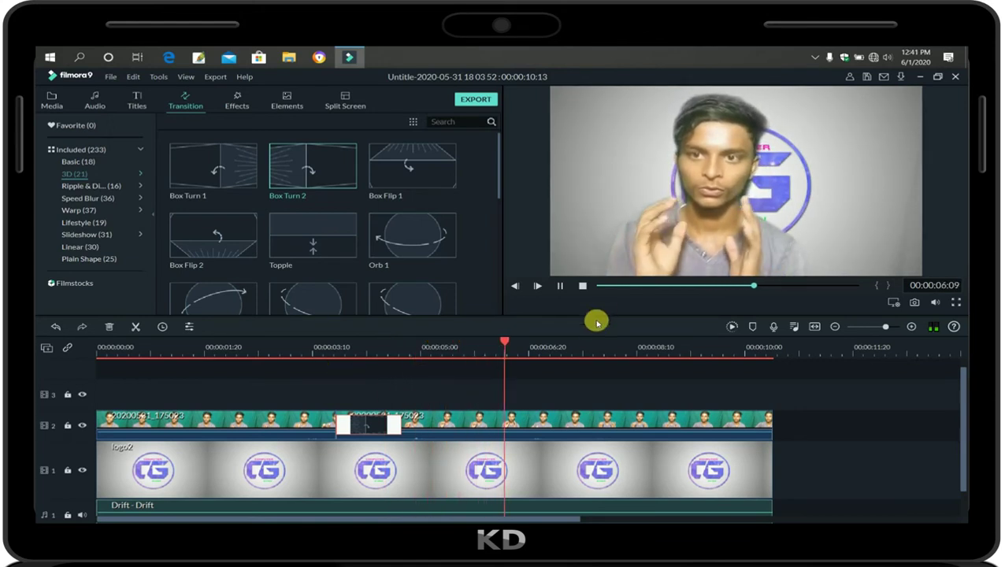
- Play back the video, then park the playhead at about 00:00:03:15
{"action": "left_click", "coordinate": [560, 285]}
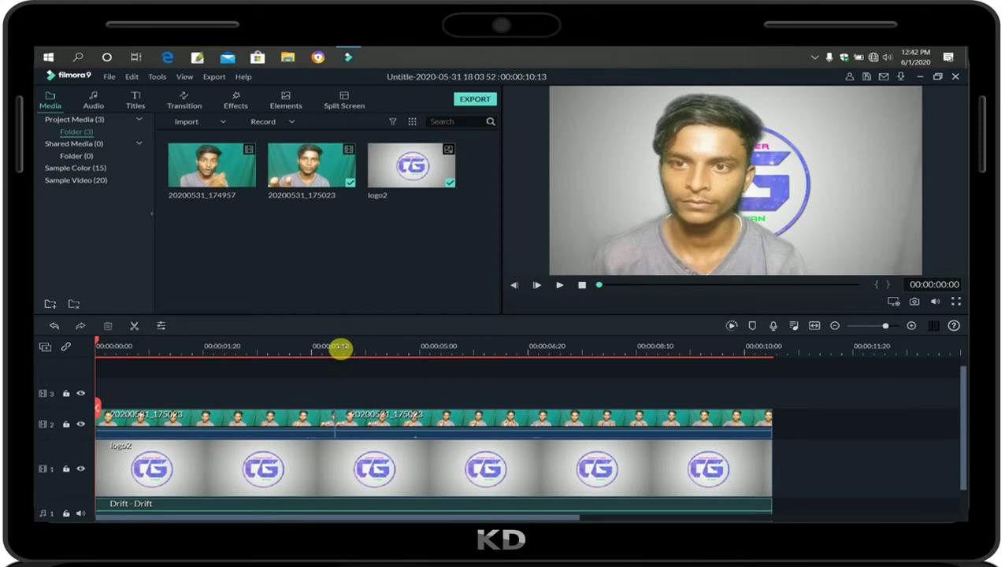
{"action": "key", "text": "space"}
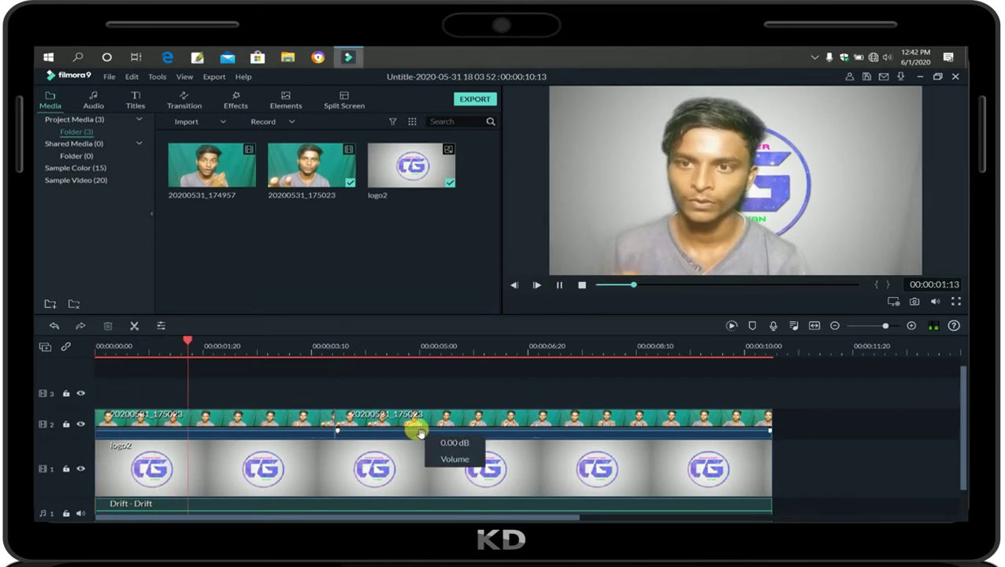
{"action": "key", "text": "space"}
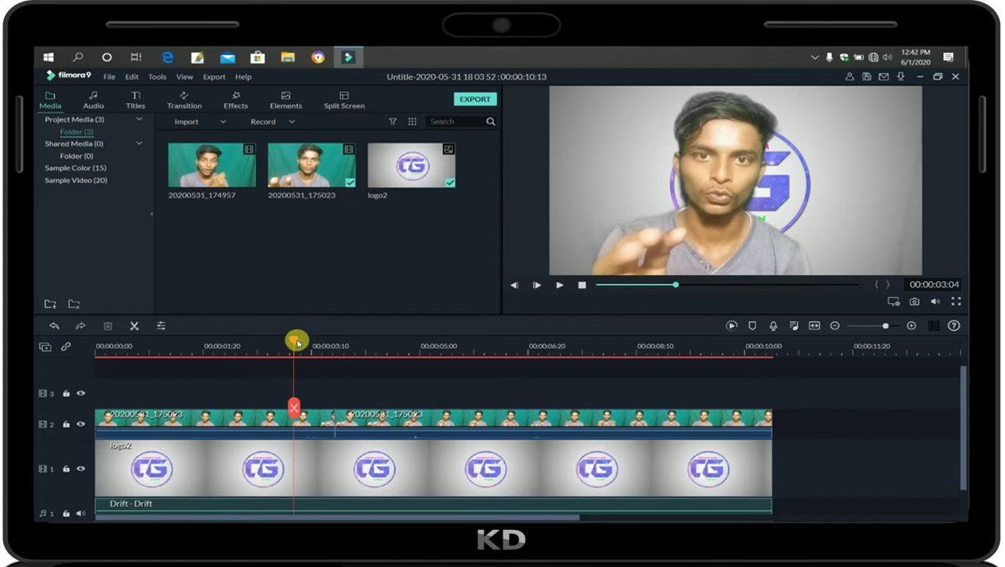
{"action": "left_click_drag", "start_coordinate": [295, 340], "coordinate": [298, 386]}
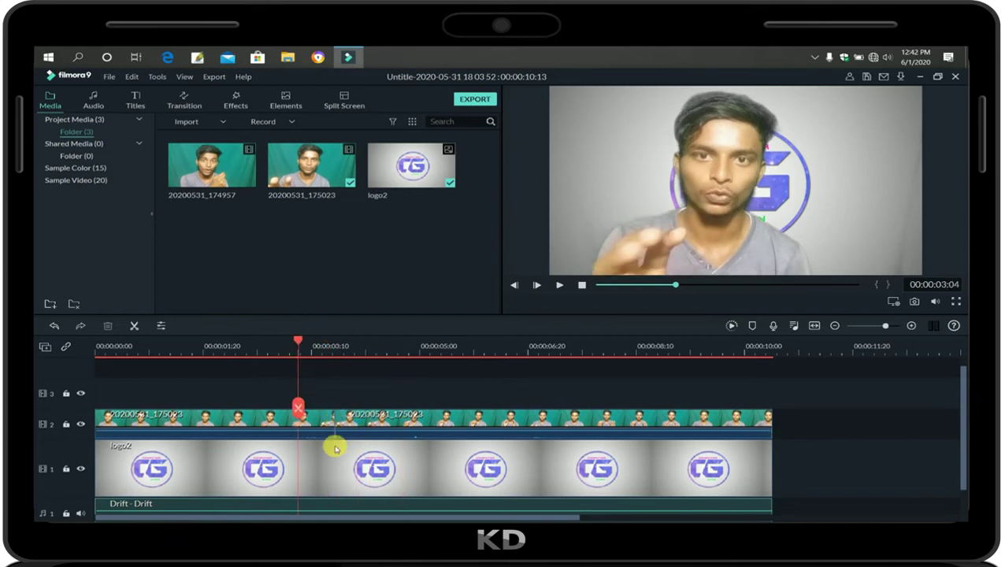
{"action": "left_click", "coordinate": [322, 447]}
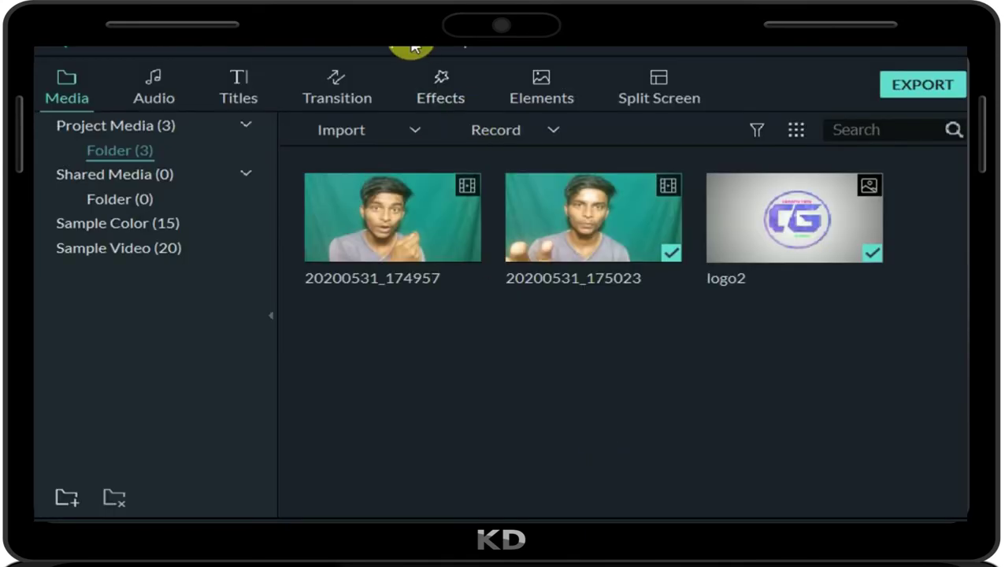
- Place the Aqua 1 effect on track 3 from about 00:00:03:15, stretched to the video's end
{"action": "left_click", "coordinate": [430, 81]}
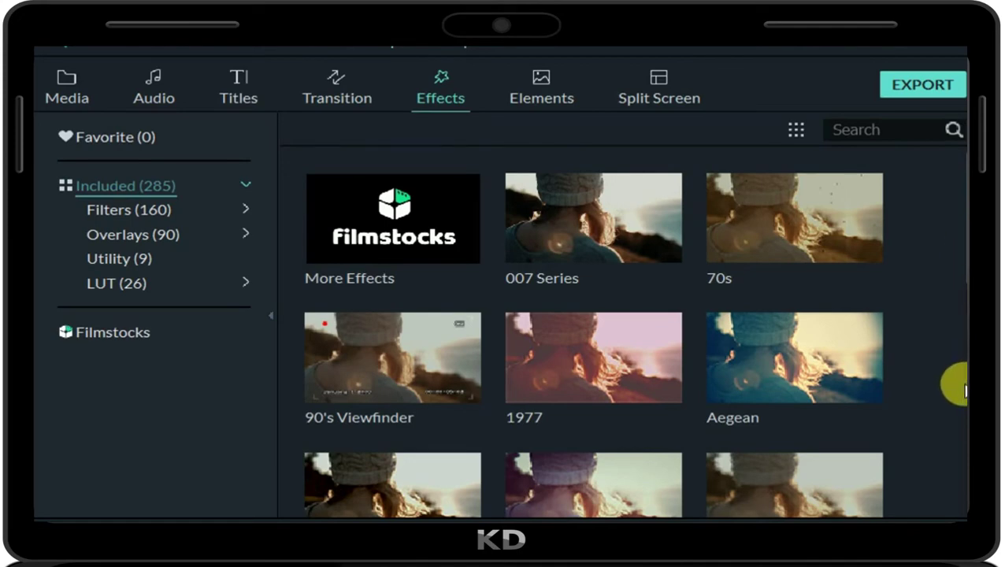
{"action": "left_click_drag", "start_coordinate": [959, 253], "coordinate": [969, 496]}
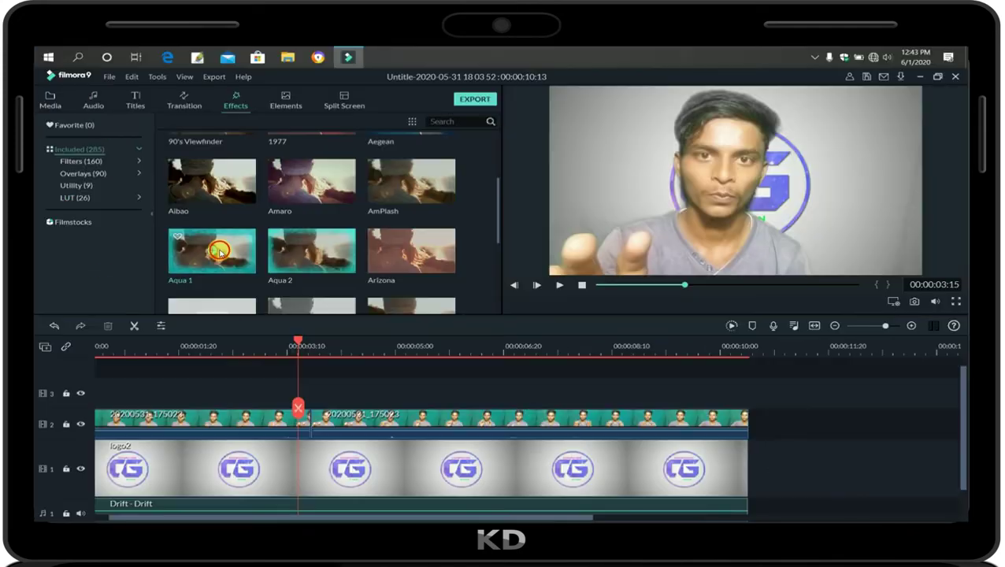
{"action": "left_click", "coordinate": [221, 252]}
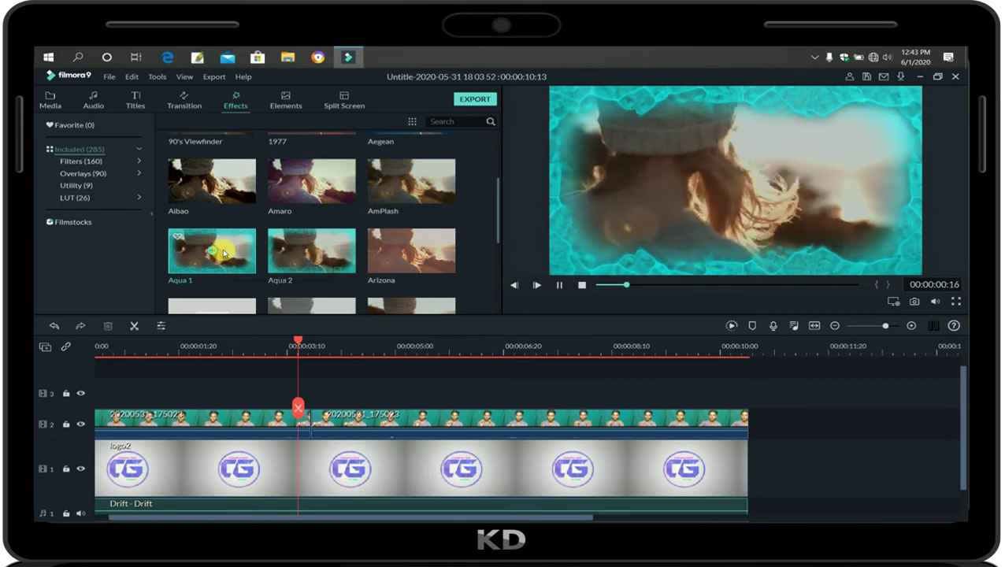
{"action": "left_click_drag", "start_coordinate": [223, 253], "coordinate": [321, 388]}
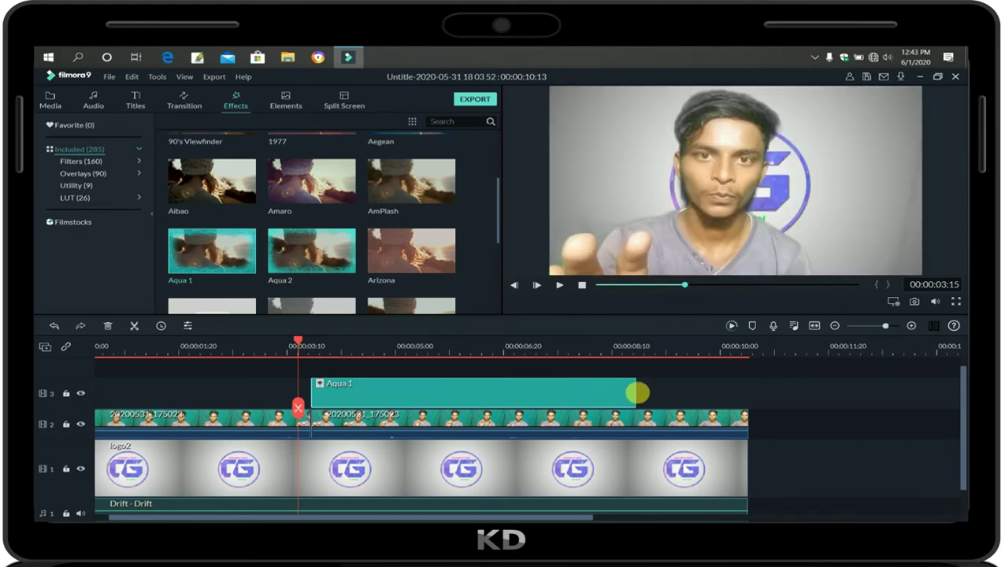
{"action": "left_click_drag", "start_coordinate": [637, 393], "coordinate": [749, 401]}
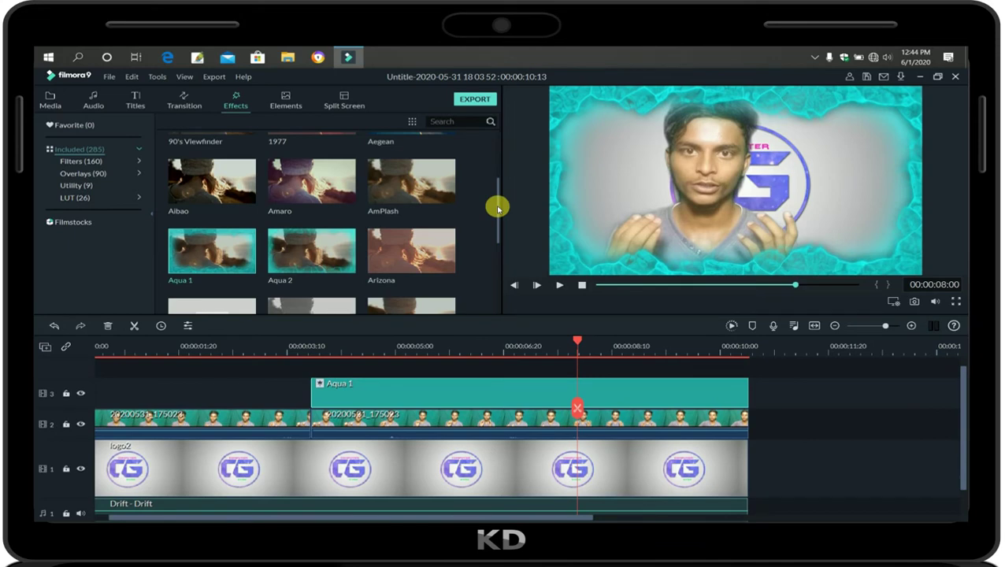
{"action": "left_click_drag", "start_coordinate": [498, 207], "coordinate": [498, 165]}
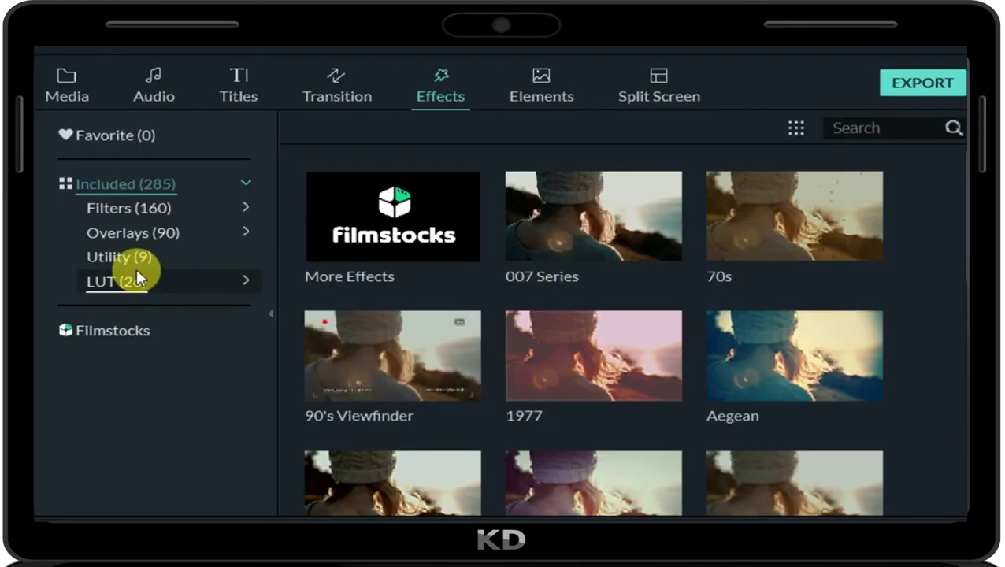
- Try the Utility Face-off pixelation on a new track at the playhead, then delete it
{"action": "left_click", "coordinate": [136, 268]}
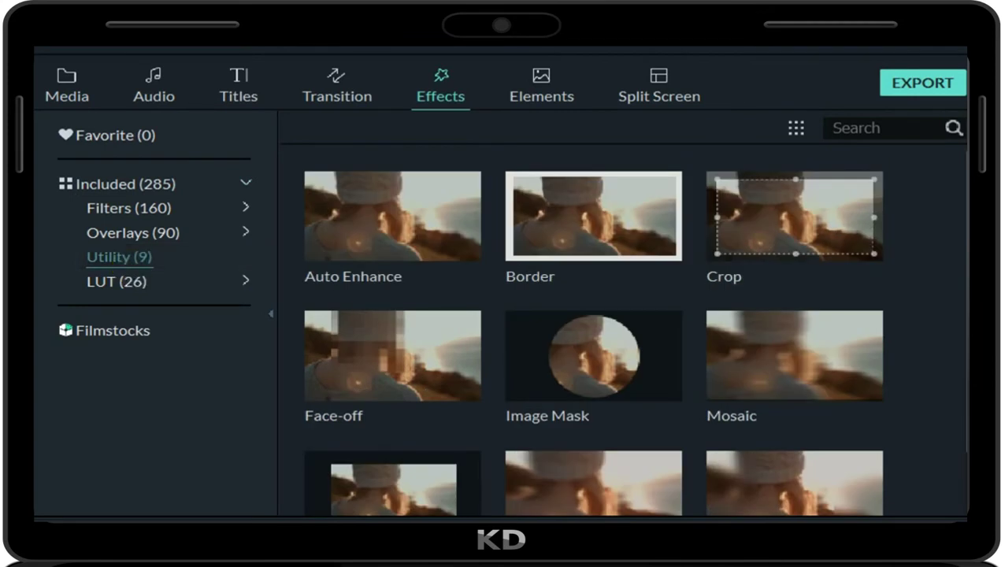
{"action": "scroll", "coordinate": [958, 273], "scroll_direction": "down", "scroll_amount": 2}
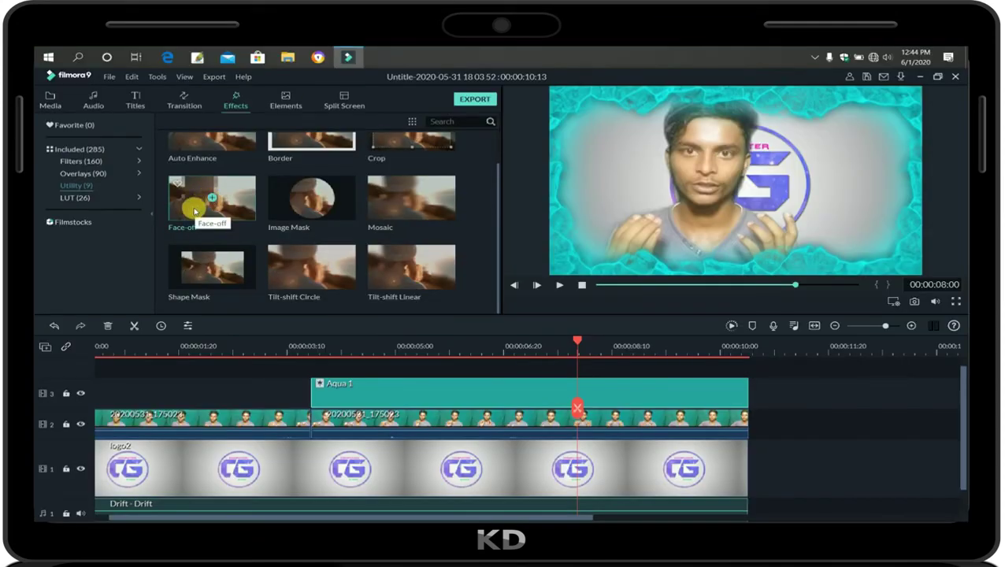
{"action": "left_click_drag", "start_coordinate": [195, 209], "coordinate": [584, 368]}
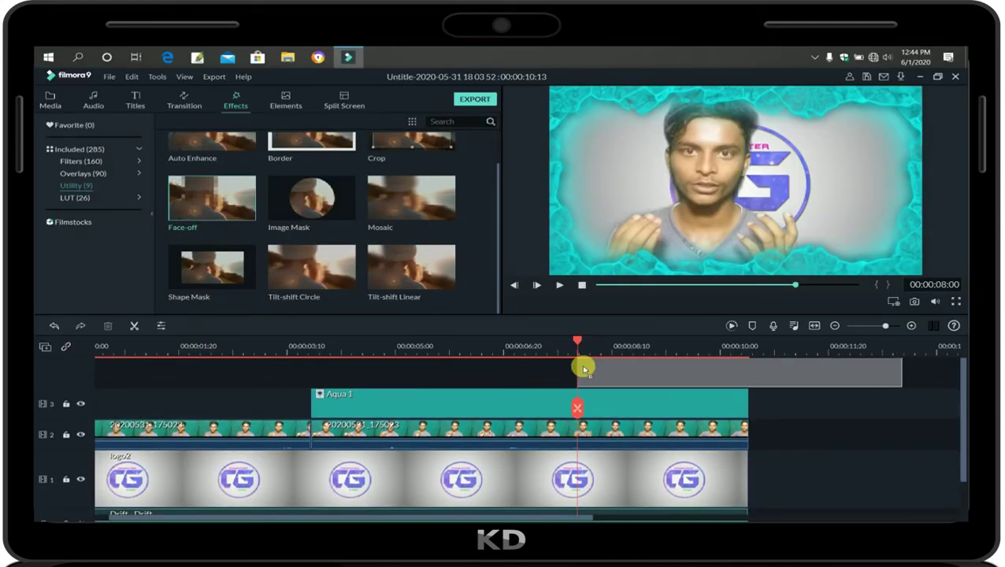
{"action": "left_click_drag", "start_coordinate": [583, 369], "coordinate": [583, 367]}
{"action": "left_click", "coordinate": [721, 224]}
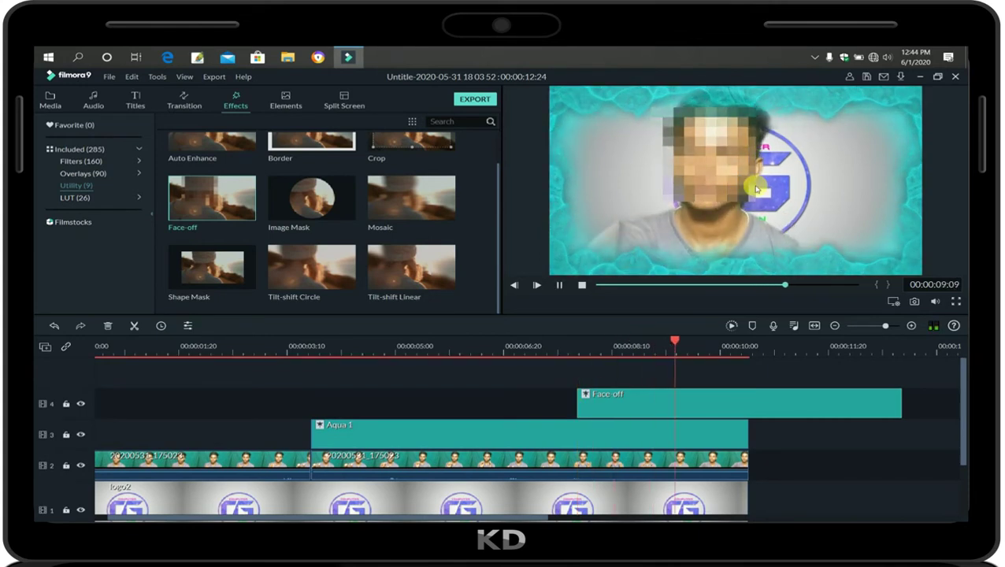
{"action": "left_click", "coordinate": [763, 229]}
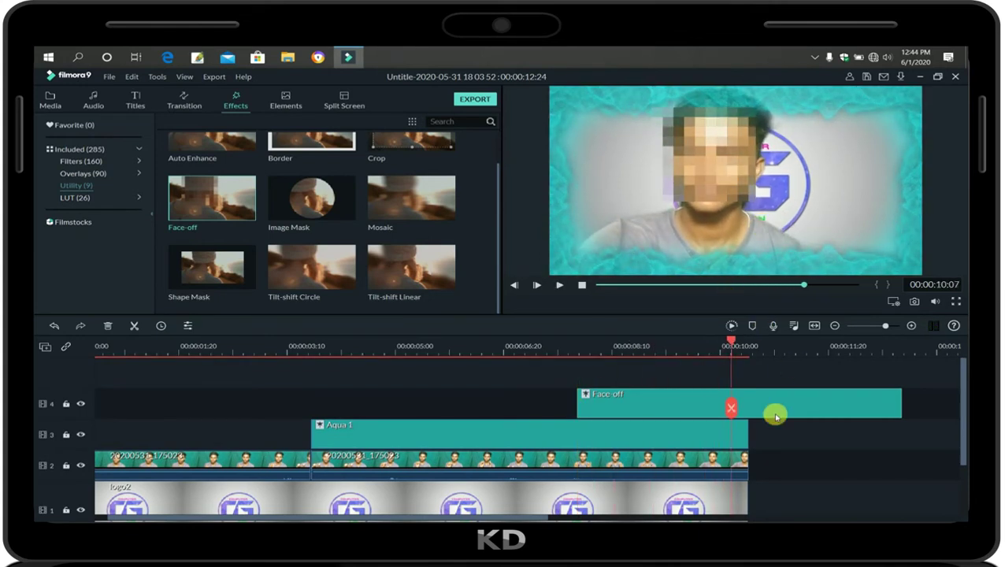
{"action": "key", "text": "Delete"}
- Move the playhead back to about 4 seconds and drag the Mosaic effect toward the timeline
{"action": "left_click", "coordinate": [577, 344]}
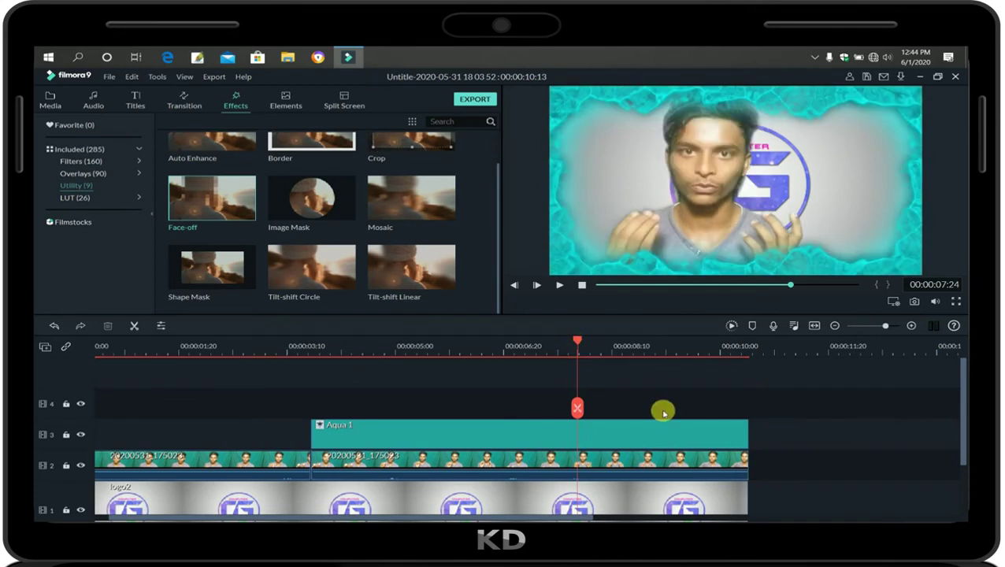
{"action": "left_click_drag", "start_coordinate": [577, 341], "coordinate": [314, 406]}
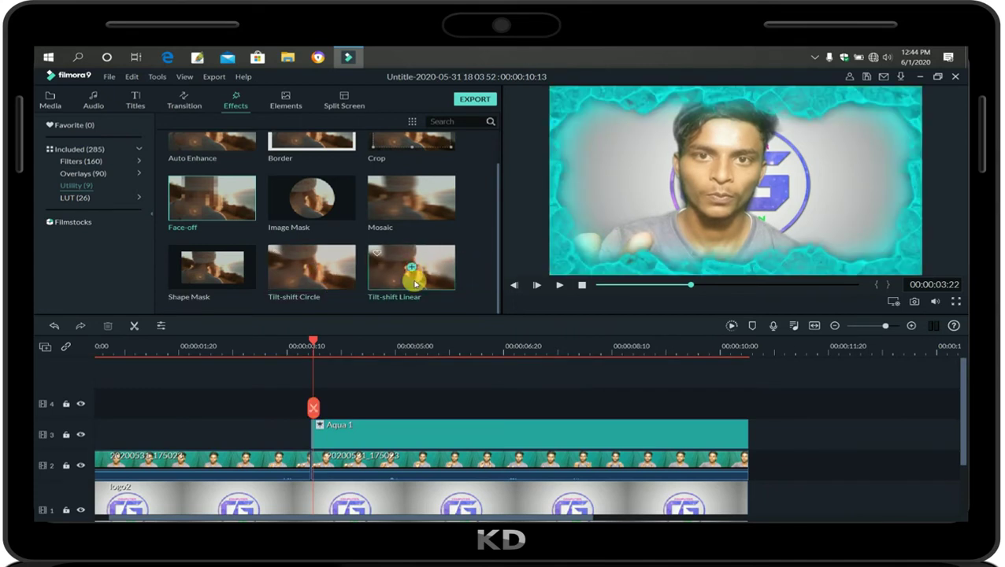
{"action": "left_click_drag", "start_coordinate": [426, 201], "coordinate": [386, 399]}
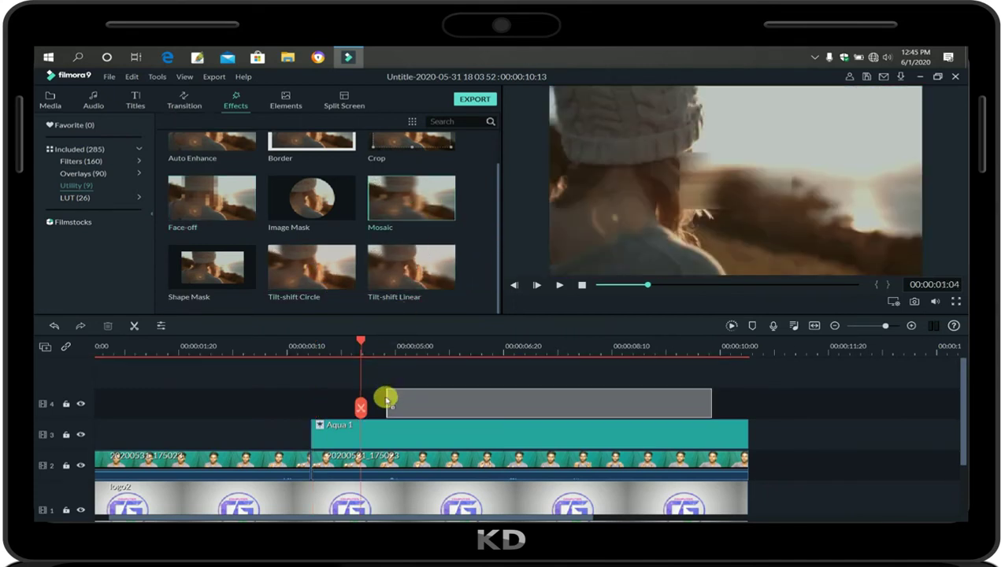
- Place Mosaic on track 4 at the playhead and shrink its box to a small area right of the face
{"action": "left_click_drag", "start_coordinate": [386, 400], "coordinate": [433, 378]}
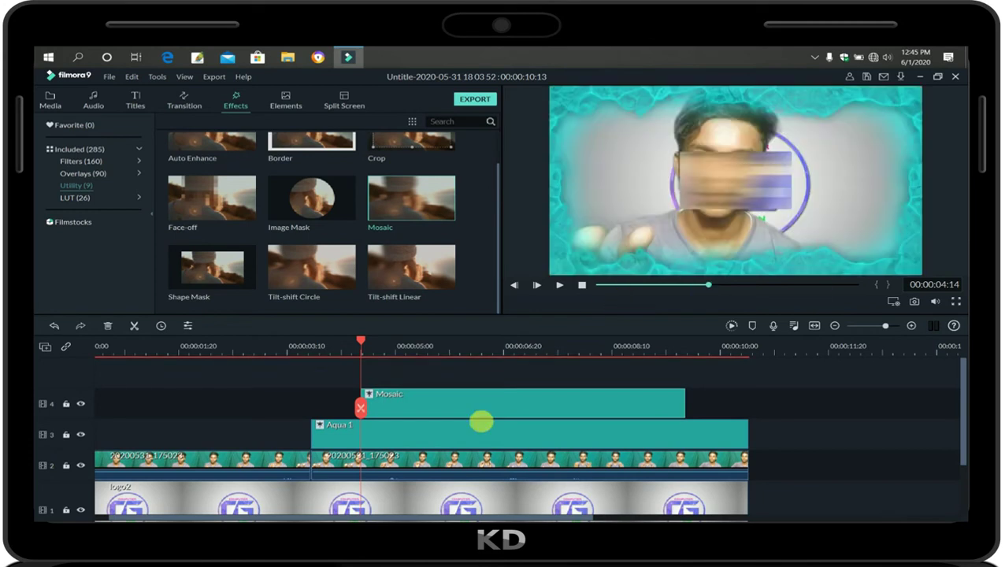
{"action": "key", "text": "space"}
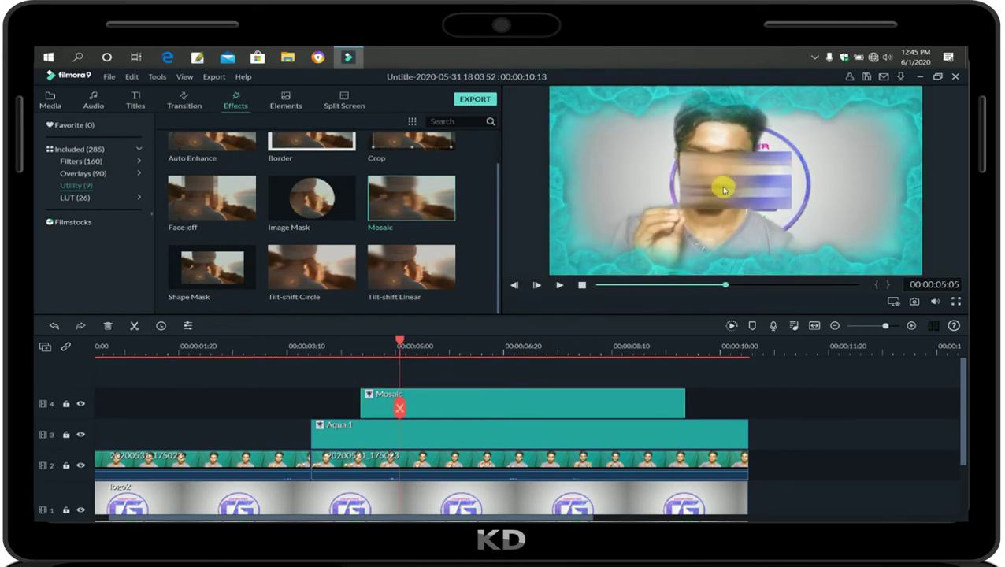
{"action": "double_click", "coordinate": [513, 395]}
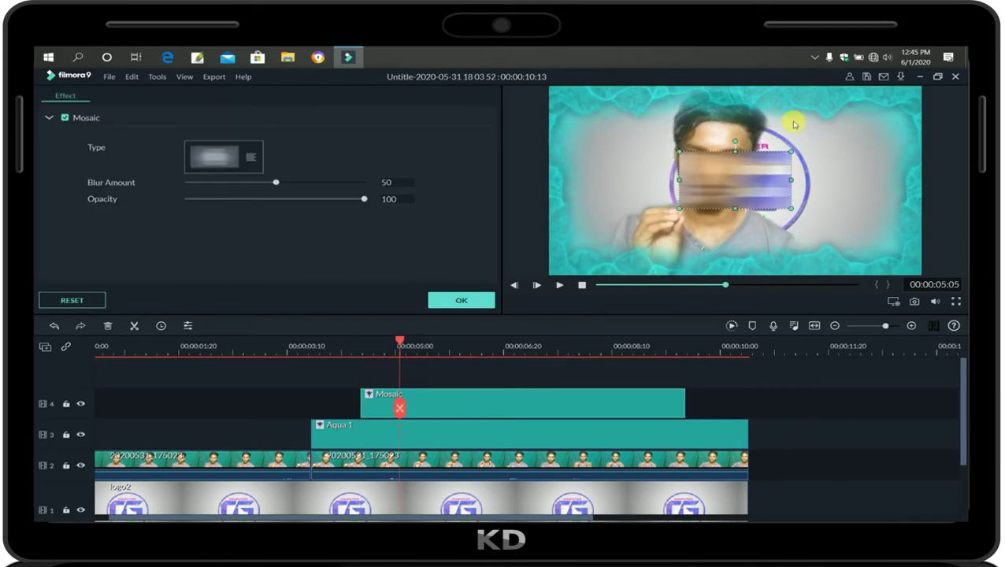
{"action": "mouse_move", "coordinate": [741, 180]}
{"action": "left_mouse_down"}
{"action": "mouse_move", "coordinate": [751, 249]}
{"action": "mouse_move", "coordinate": [821, 202]}
{"action": "mouse_move", "coordinate": [852, 162]}
{"action": "mouse_move", "coordinate": [828, 204]}
{"action": "mouse_move", "coordinate": [840, 185]}
{"action": "left_mouse_up"}
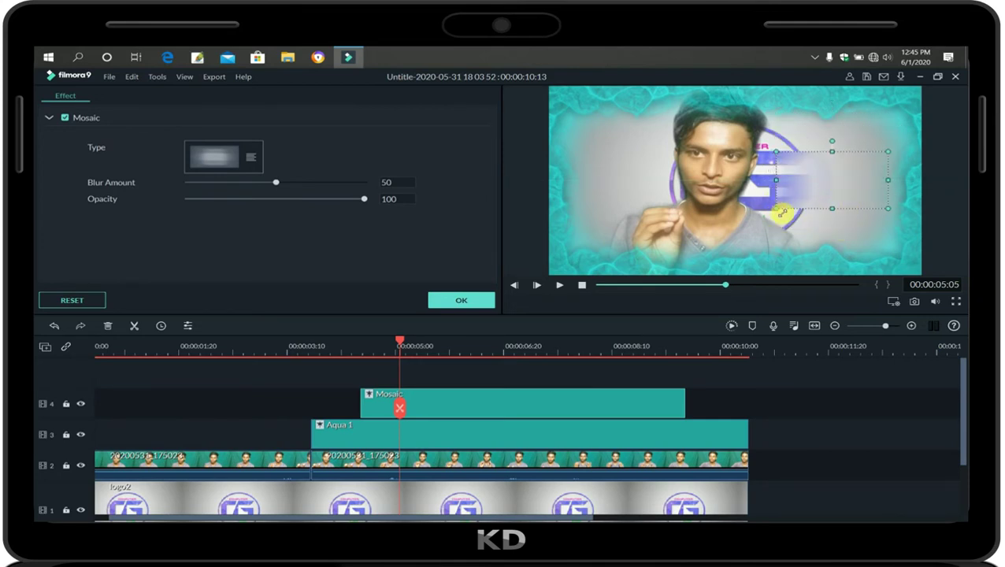
{"action": "mouse_move", "coordinate": [781, 213]}
{"action": "left_mouse_down"}
{"action": "mouse_move", "coordinate": [817, 173]}
{"action": "mouse_move", "coordinate": [797, 197]}
{"action": "left_mouse_up"}
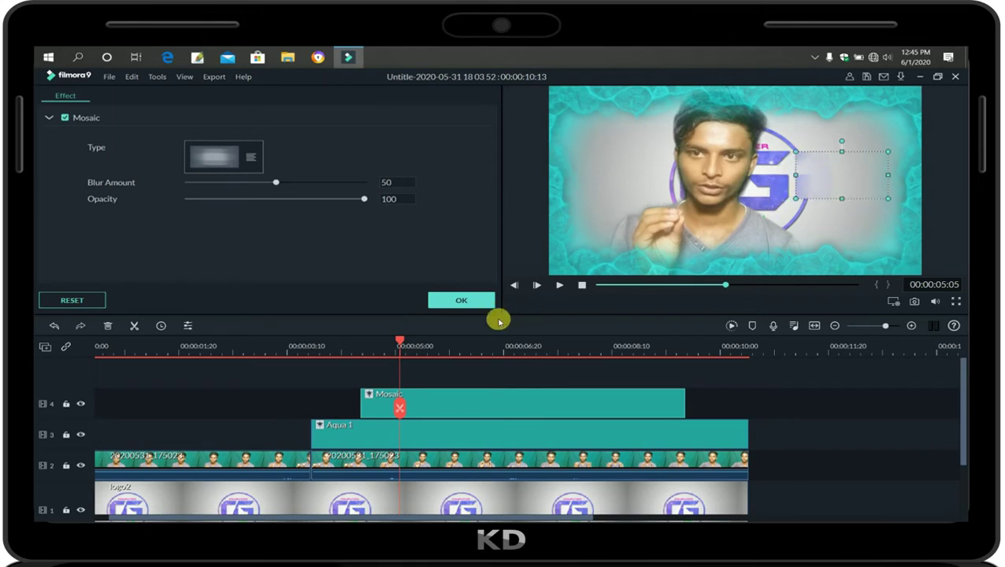
{"action": "left_click", "coordinate": [461, 300]}
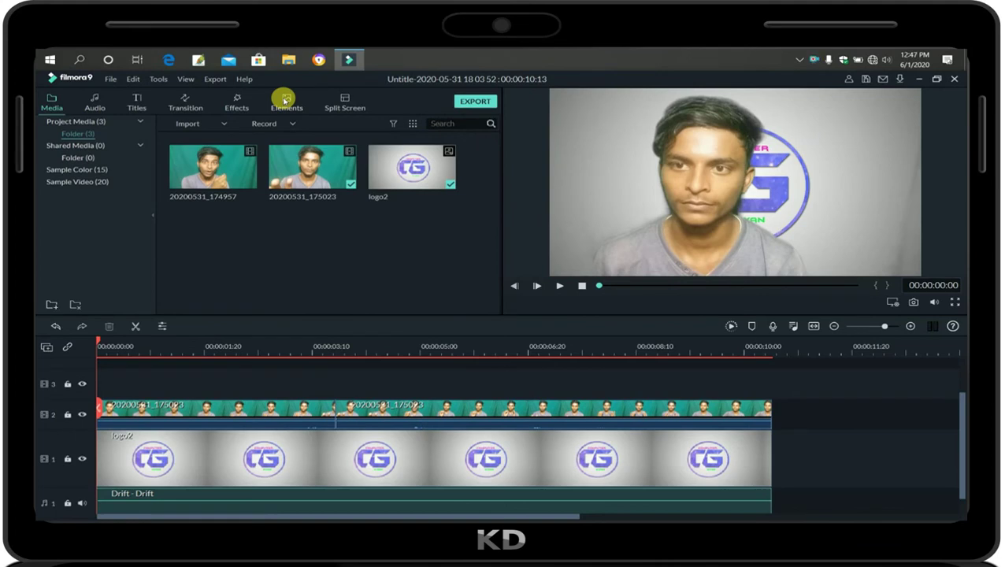
{"action": "left_click", "coordinate": [286, 101]}
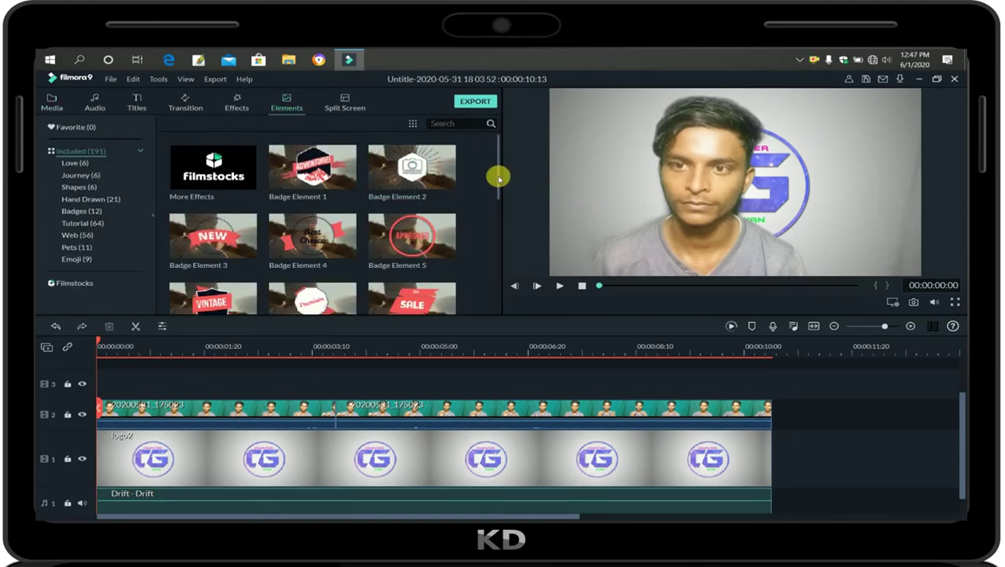
- Browse the Love, Journey and Shapes elements and add Element Love 2 to the timeline
{"action": "left_click_drag", "start_coordinate": [499, 179], "coordinate": [498, 242]}
{"action": "left_click_drag", "start_coordinate": [963, 376], "coordinate": [889, 309]}
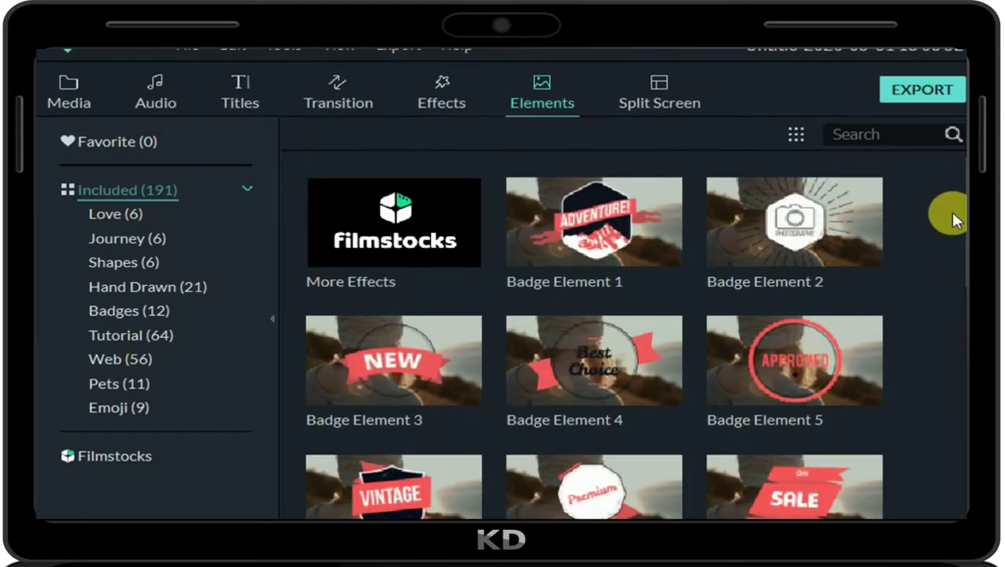
{"action": "scroll", "coordinate": [889, 308], "scroll_direction": "up", "scroll_amount": 1}
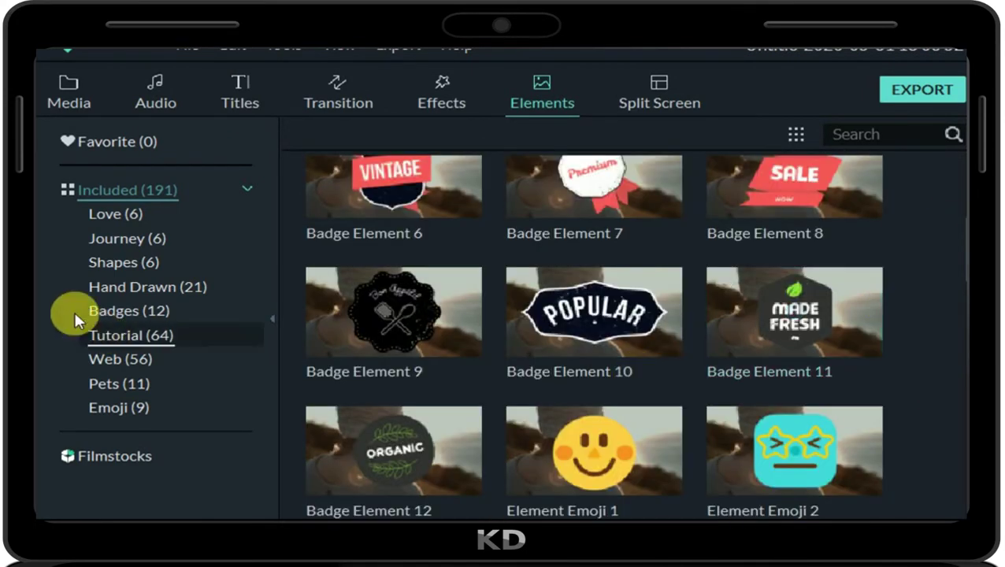
{"action": "left_click", "coordinate": [125, 214]}
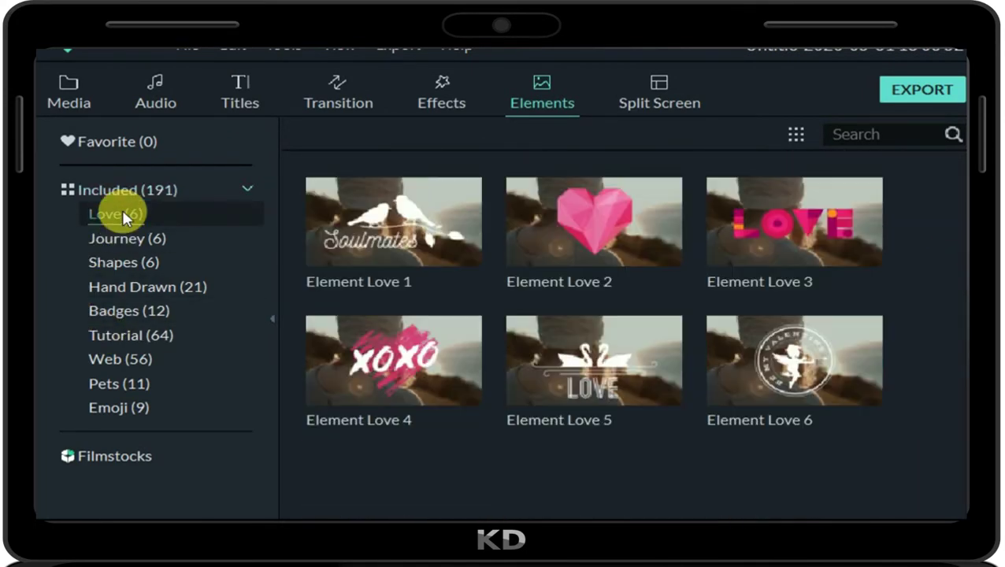
{"action": "left_click", "coordinate": [125, 236]}
{"action": "left_click", "coordinate": [135, 261]}
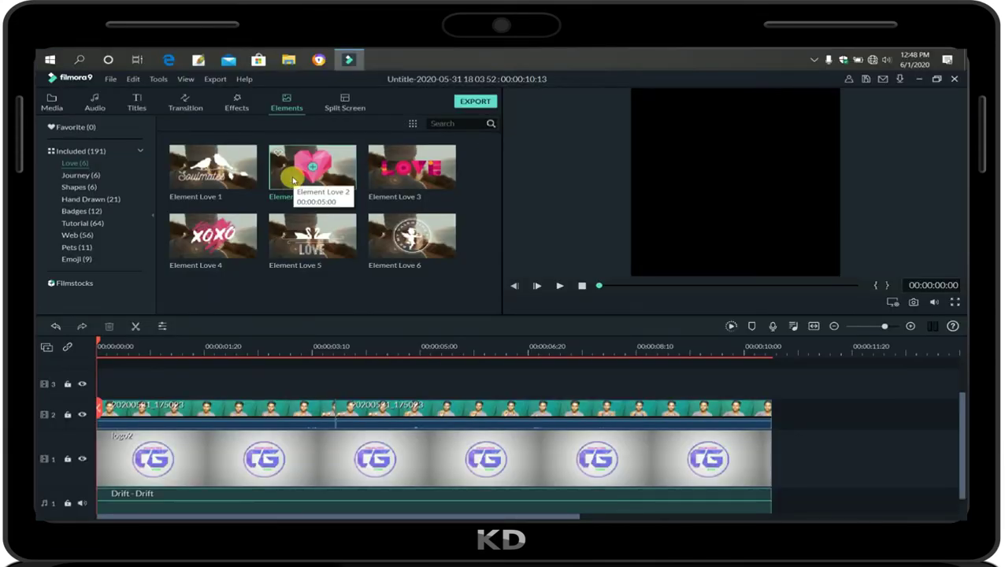
{"action": "mouse_move", "coordinate": [293, 179]}
{"action": "left_mouse_down"}
{"action": "mouse_move", "coordinate": [116, 393]}
{"action": "mouse_move", "coordinate": [92, 402]}
{"action": "left_mouse_up"}
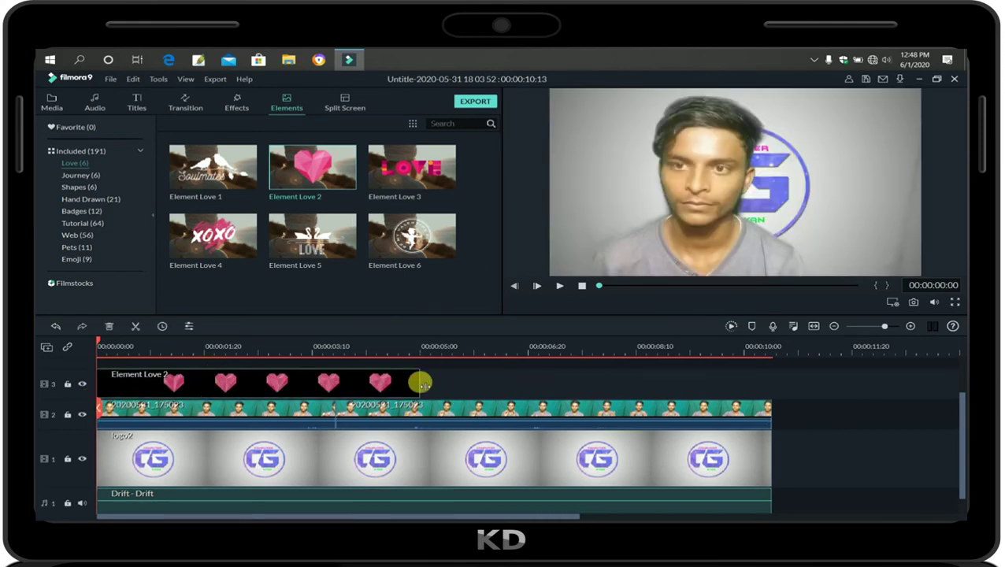
- Trim the heart overlay to about one second and nudge it slightly down and left
{"action": "left_click_drag", "start_coordinate": [423, 385], "coordinate": [308, 392]}
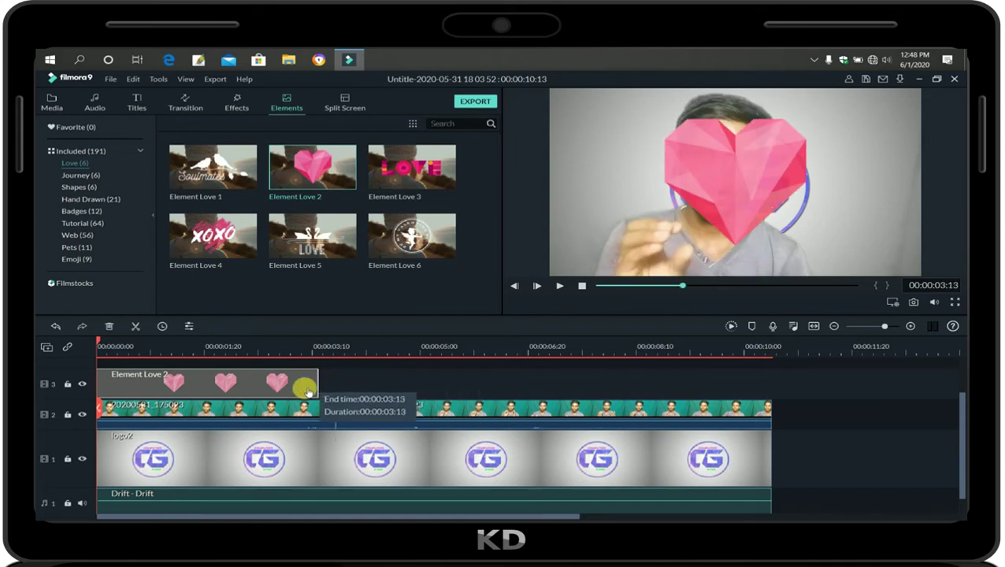
{"action": "left_click_drag", "start_coordinate": [308, 392], "coordinate": [170, 382]}
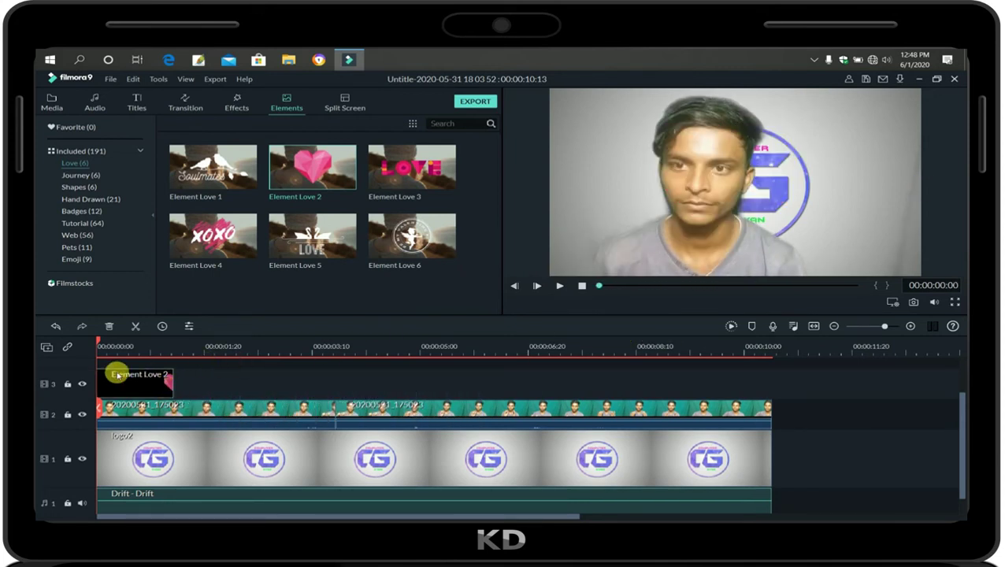
{"action": "double_click", "coordinate": [146, 375]}
{"action": "left_click_drag", "start_coordinate": [879, 230], "coordinate": [872, 248]}
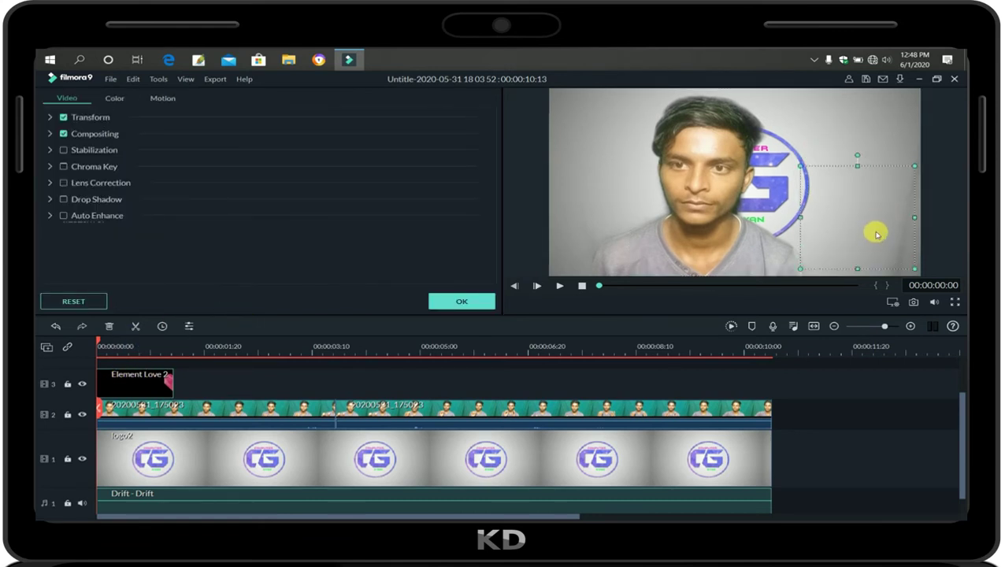
{"action": "left_click", "coordinate": [459, 304]}
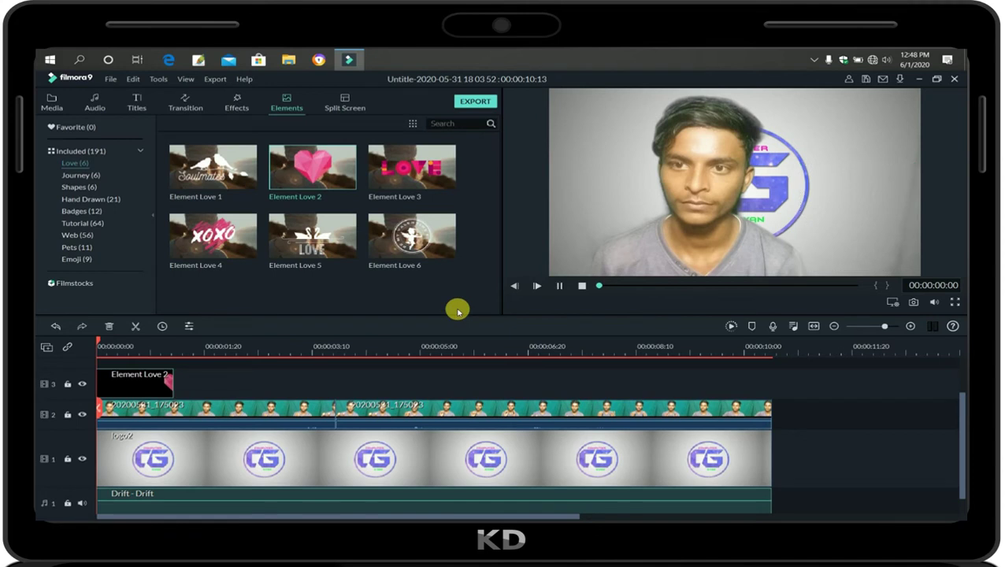
- Play the preview from the start, then deselect the Drift music clip
{"action": "key", "text": "space"}
{"action": "key", "text": "space"}
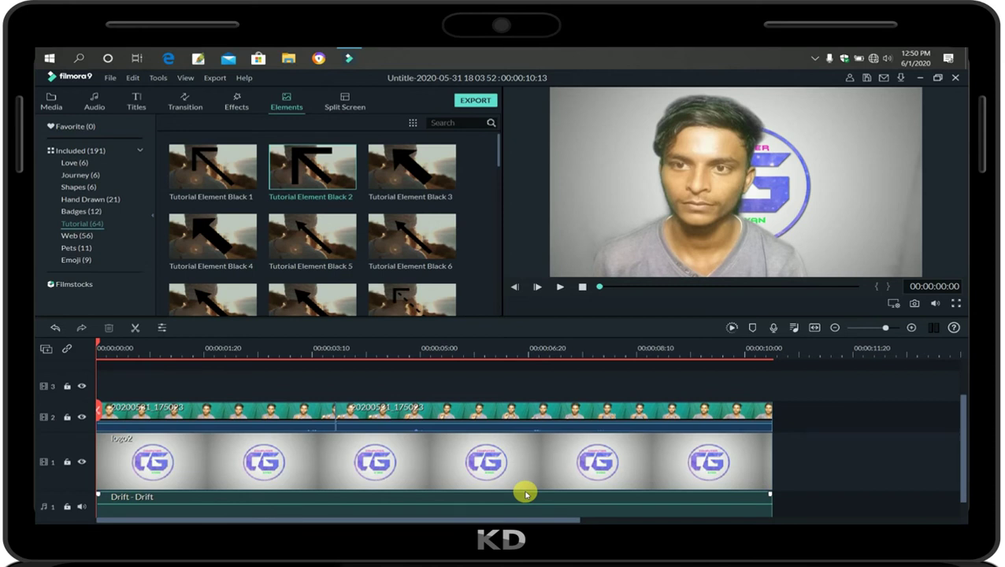
{"action": "left_click", "coordinate": [246, 377]}
- Split all tracks at 00:00:02:29 and delete the video segment right of the split
{"action": "key", "text": "space"}
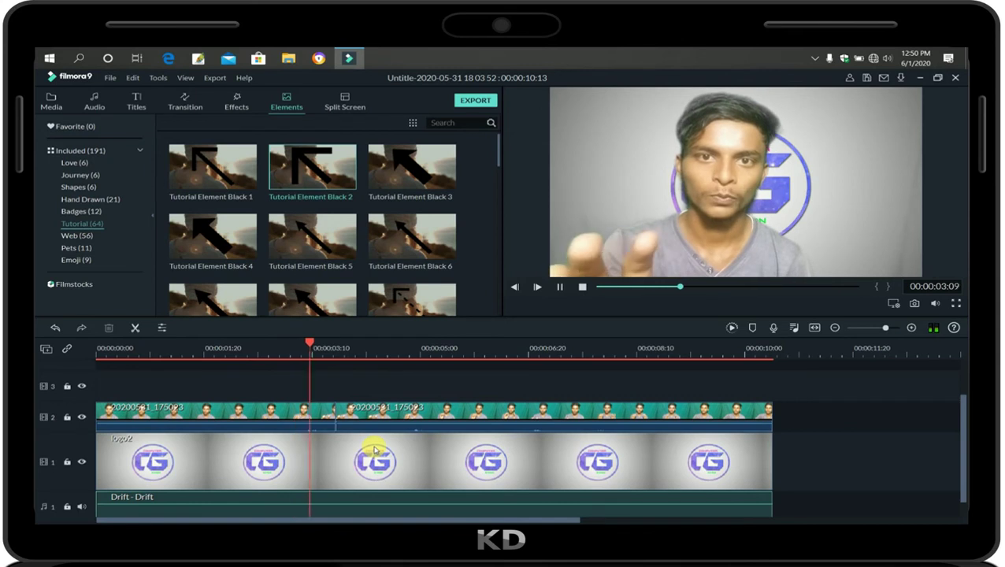
{"action": "key", "text": "space"}
{"action": "left_click_drag", "start_coordinate": [347, 342], "coordinate": [290, 361]}
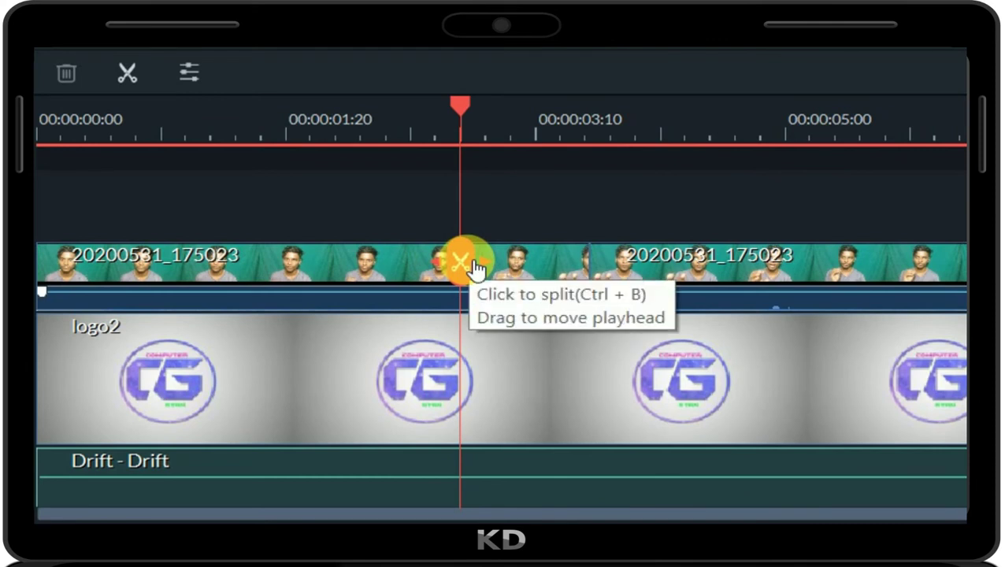
{"action": "left_click", "coordinate": [476, 266]}
{"action": "left_click", "coordinate": [523, 266]}
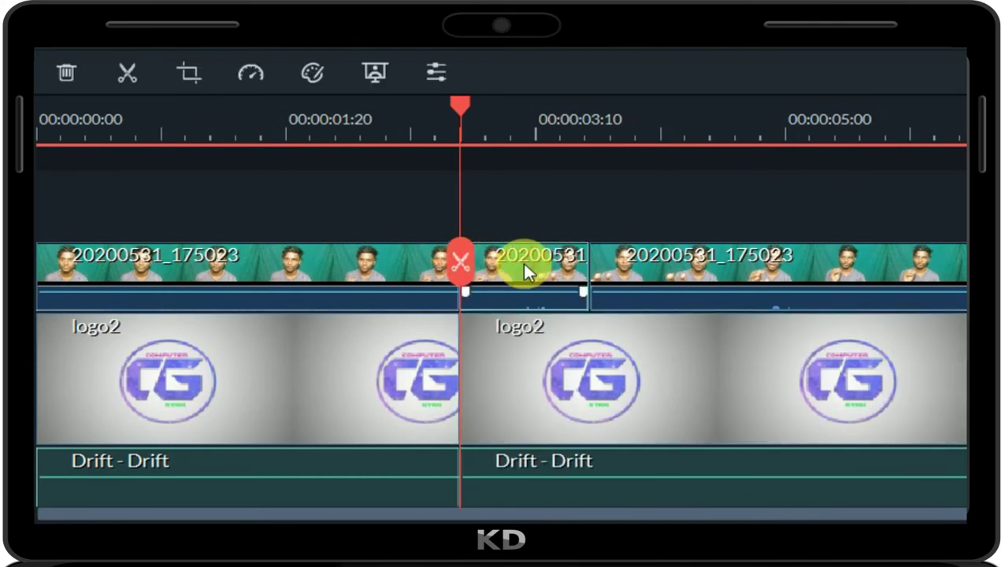
{"action": "key", "text": "Delete"}
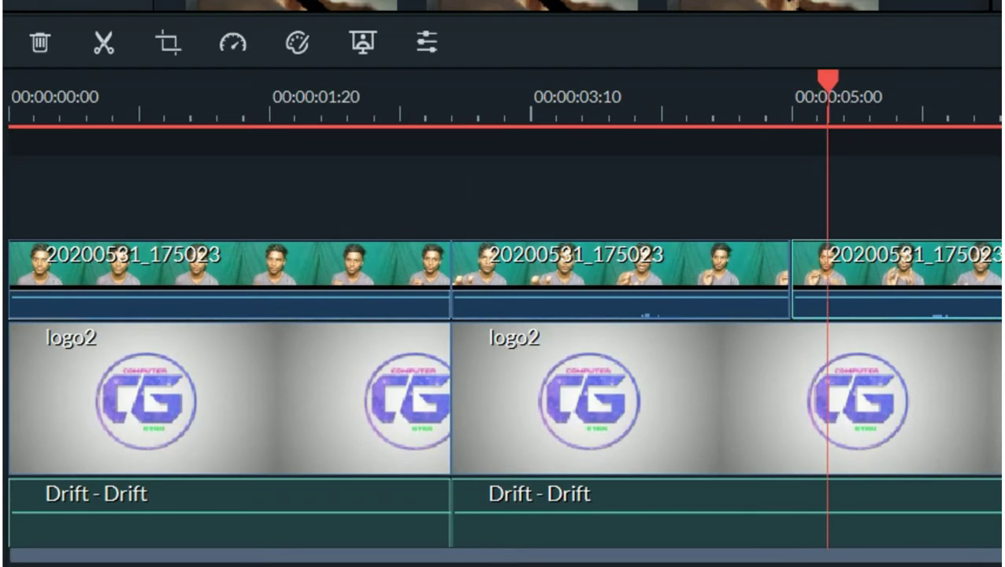
- Split the third video clip at the playhead, delete its unwanted part, and select the middle clip
{"action": "mouse_move", "coordinate": [994, 264]}
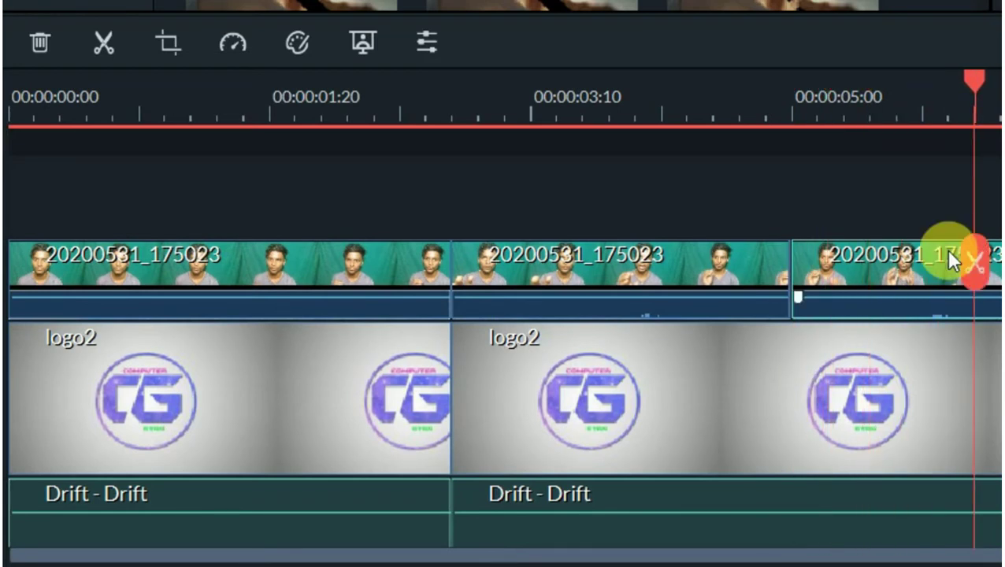
{"action": "left_click", "coordinate": [994, 264]}
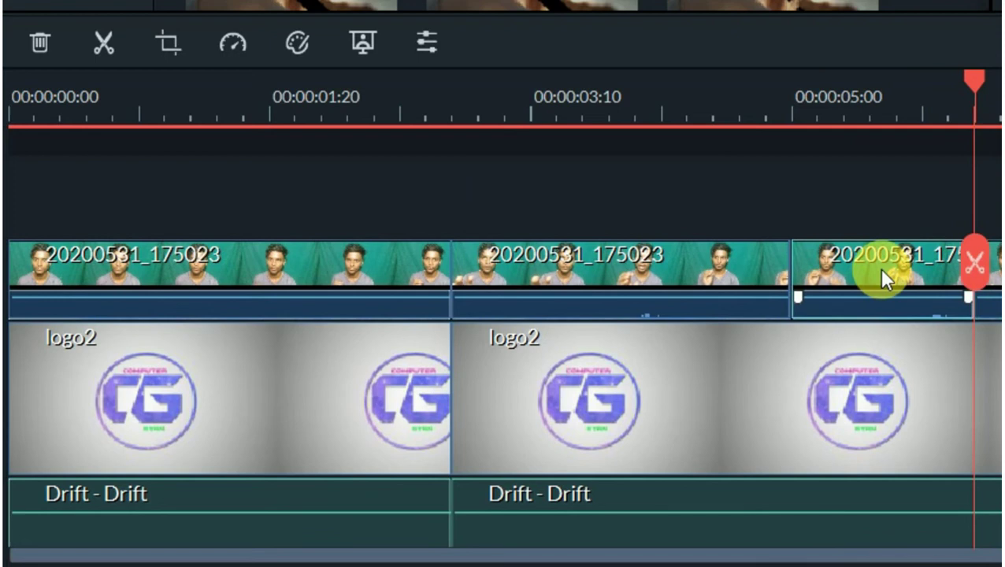
{"action": "key", "text": "Delete"}
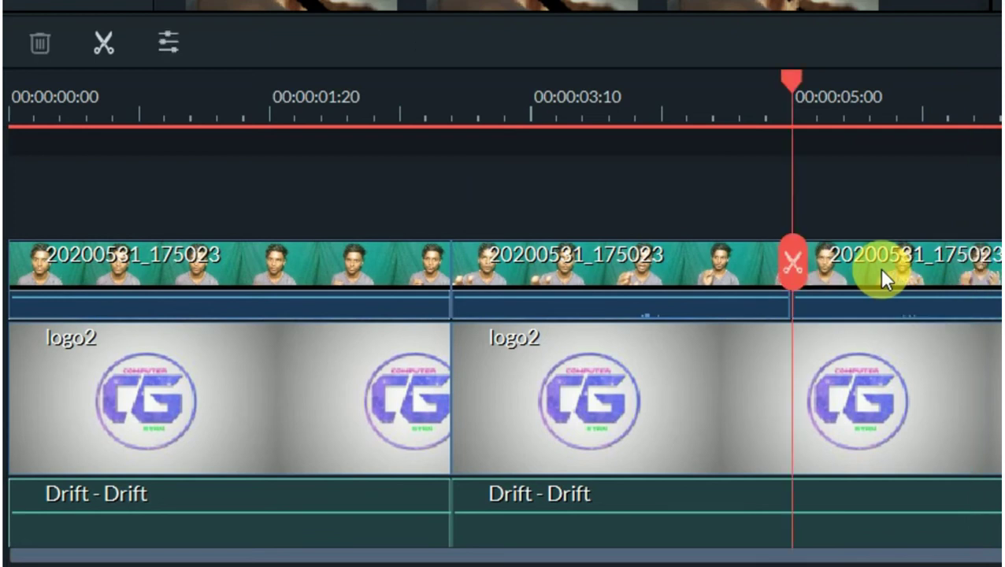
{"action": "left_click", "coordinate": [678, 257]}
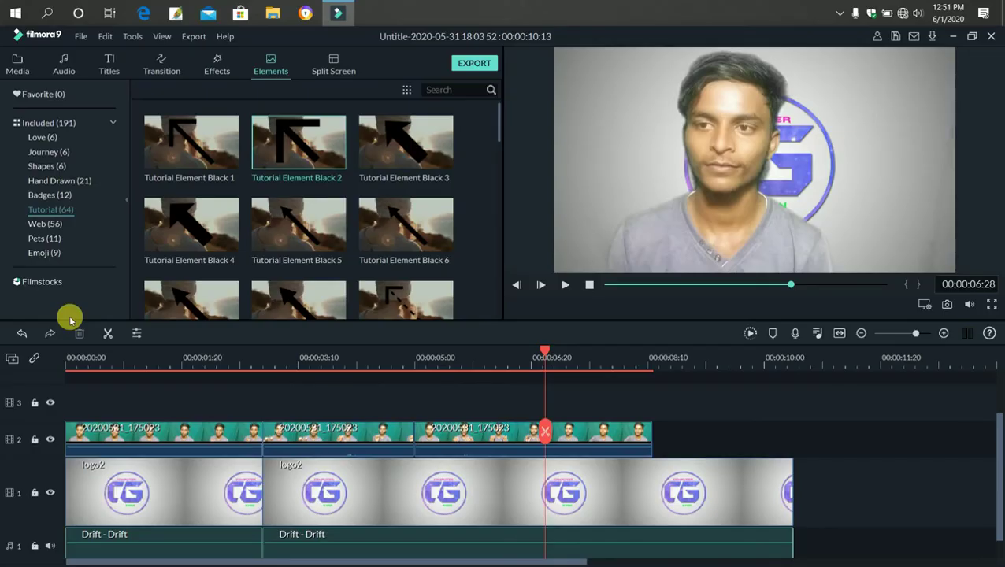
- Set the clip's audio equalizer to Soft instead of Hard Rock, then preview the edit
{"action": "left_click", "coordinate": [512, 540]}
{"action": "key", "text": "Home"}
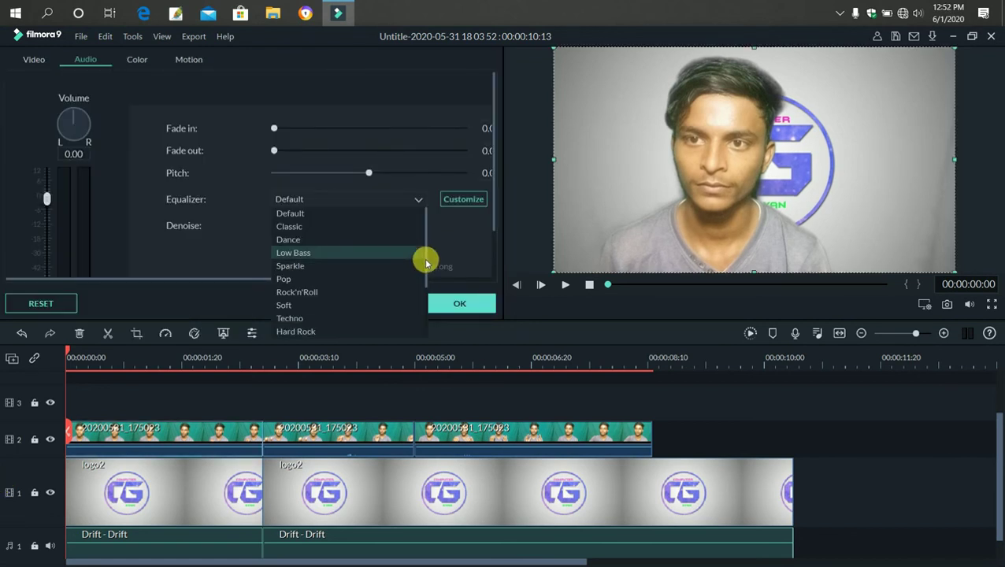
{"action": "left_click_drag", "start_coordinate": [425, 262], "coordinate": [425, 317]}
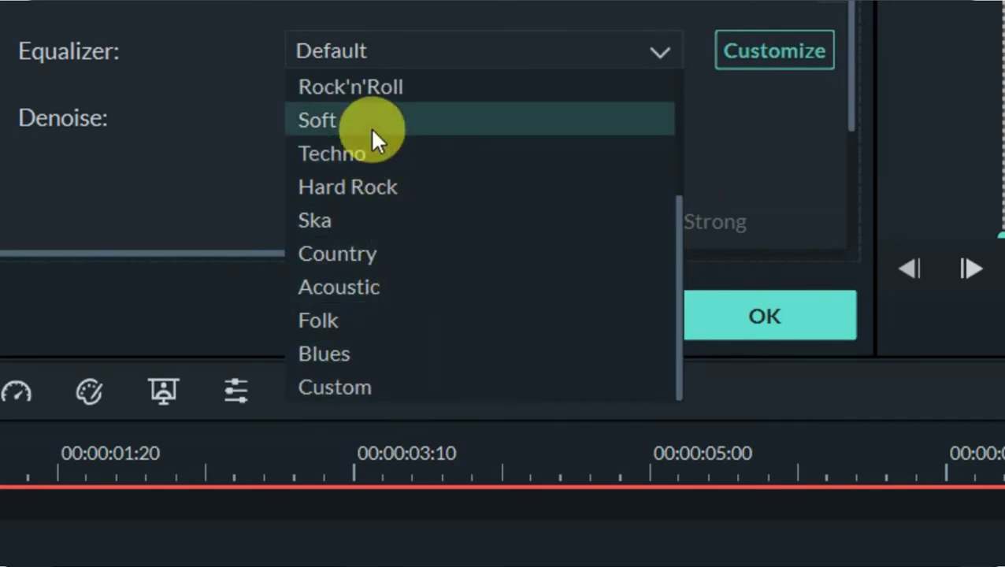
{"action": "left_click", "coordinate": [368, 189]}
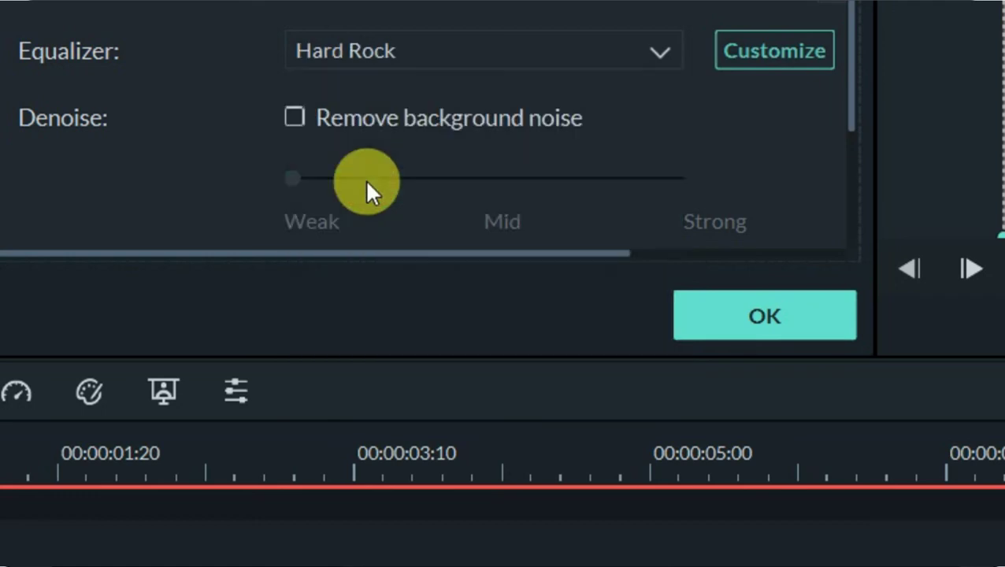
{"action": "left_click", "coordinate": [497, 49]}
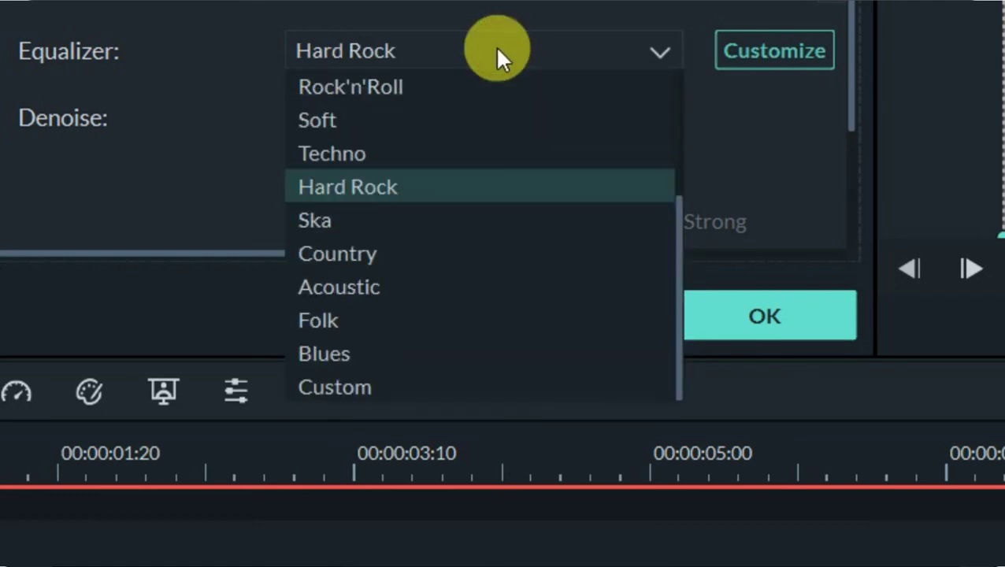
{"action": "left_click", "coordinate": [479, 128]}
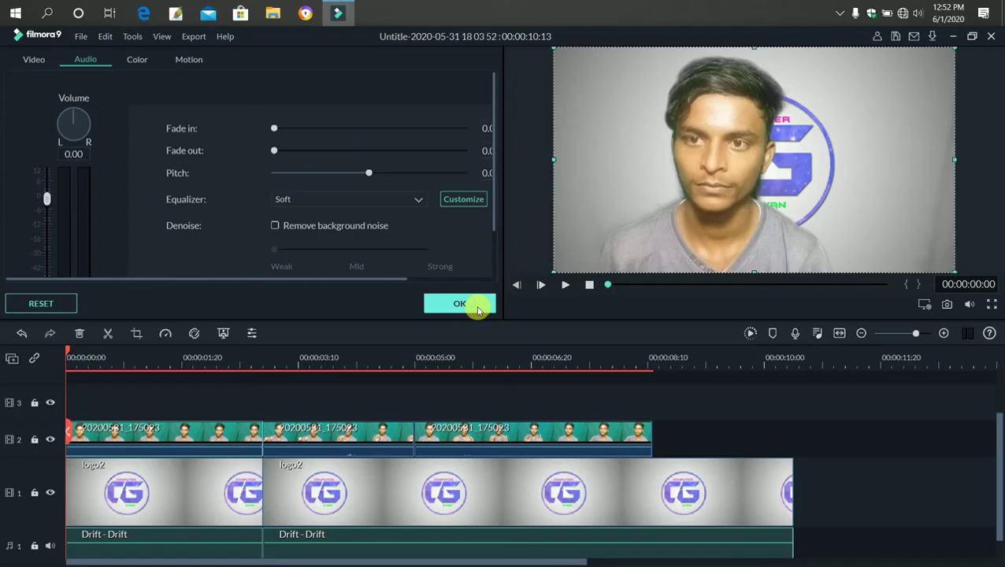
{"action": "left_click", "coordinate": [810, 323]}
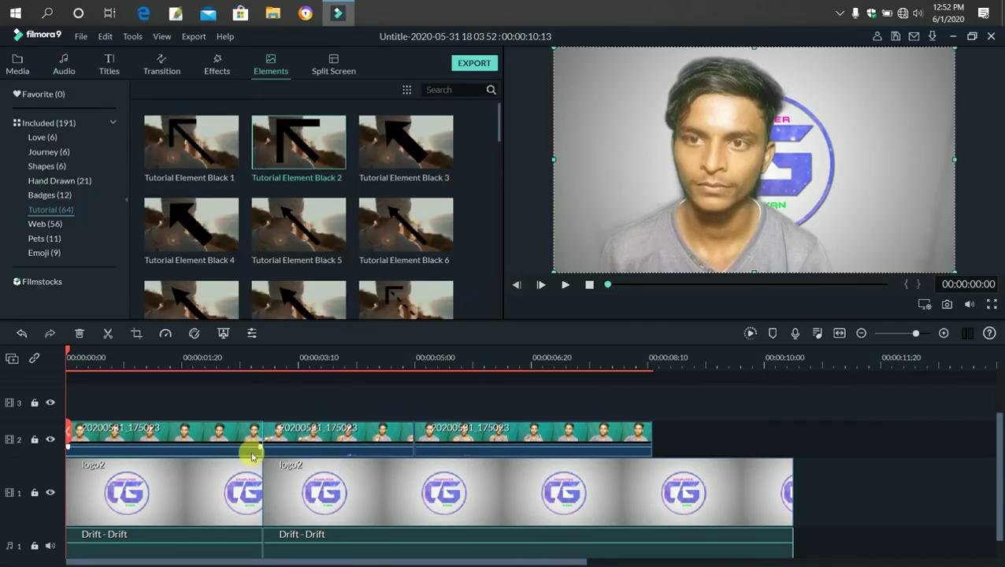
{"action": "key", "text": "space"}
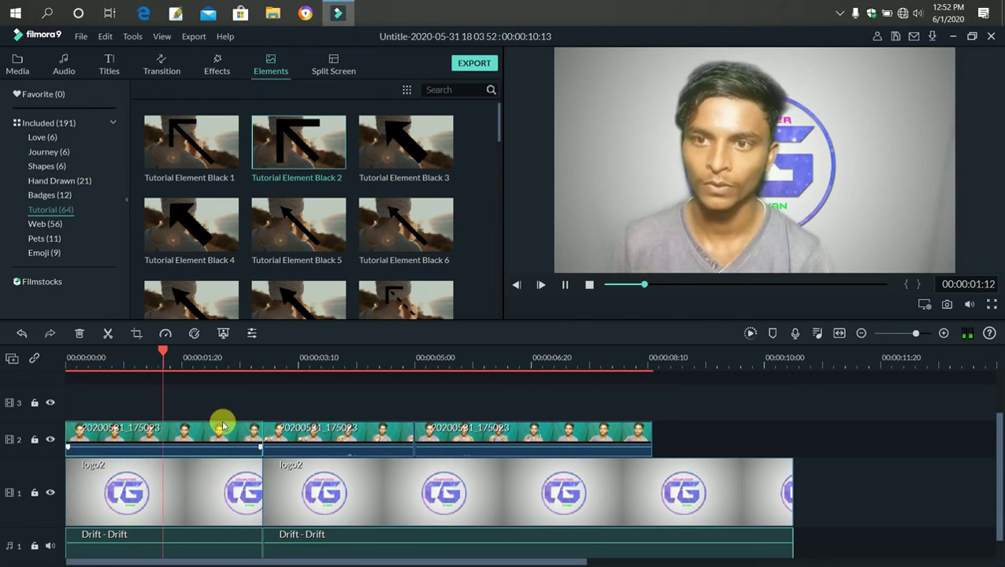
- Stop the preview playback before adding the Credit 2 title and logo2 to track 3
{"action": "key", "text": "space"}
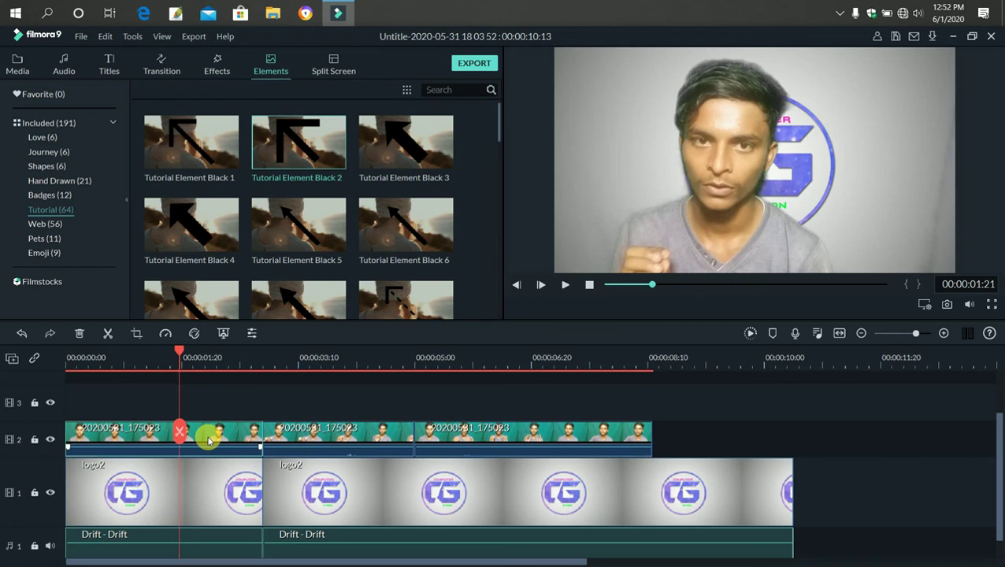
{"action": "mouse_move", "coordinate": [219, 455]}
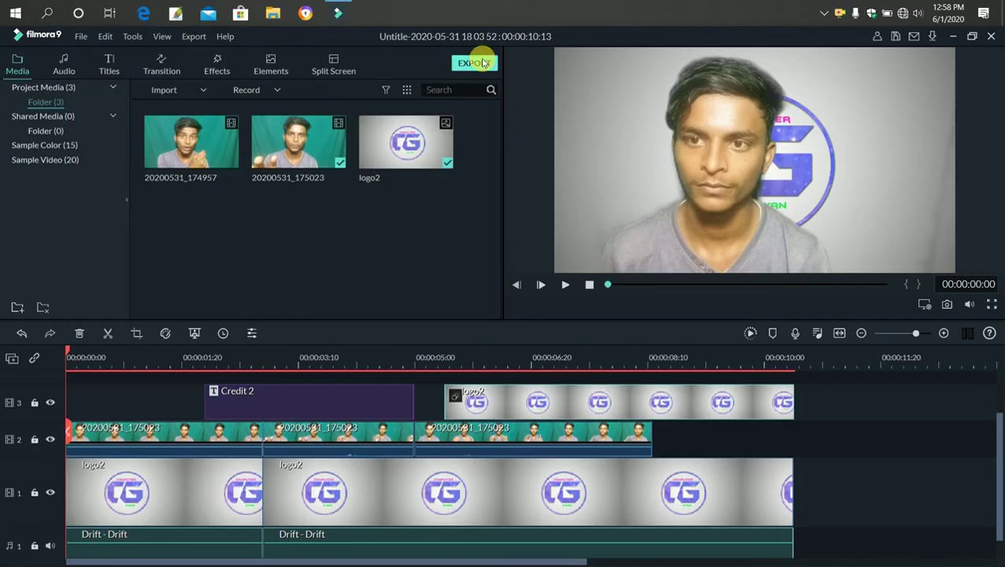
- Set up the export as a 1920x1080, 30 fps MP4 named My Video
{"action": "left_click", "coordinate": [482, 63]}
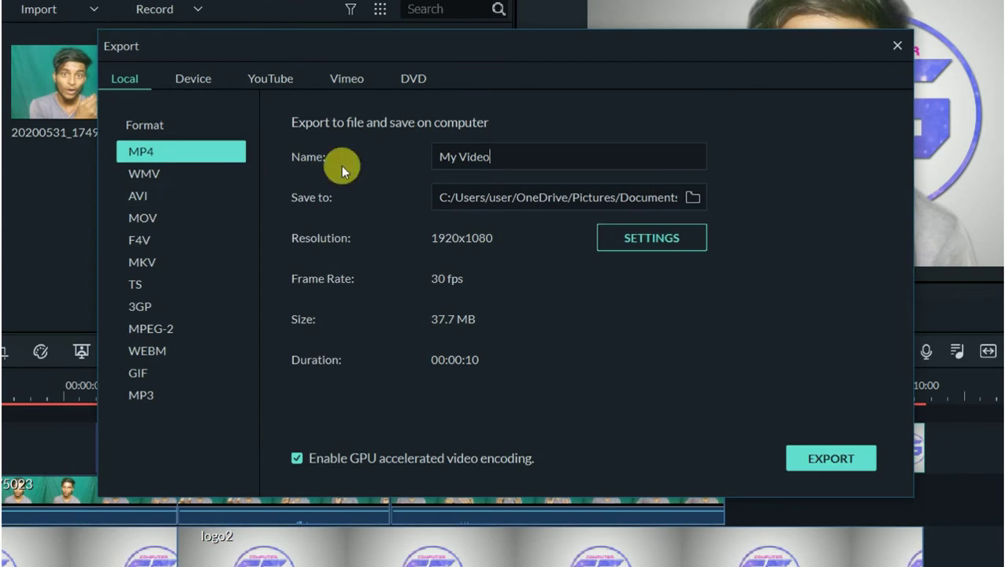
{"action": "left_click", "coordinate": [521, 166]}
{"action": "left_click_drag", "start_coordinate": [522, 166], "coordinate": [437, 167]}
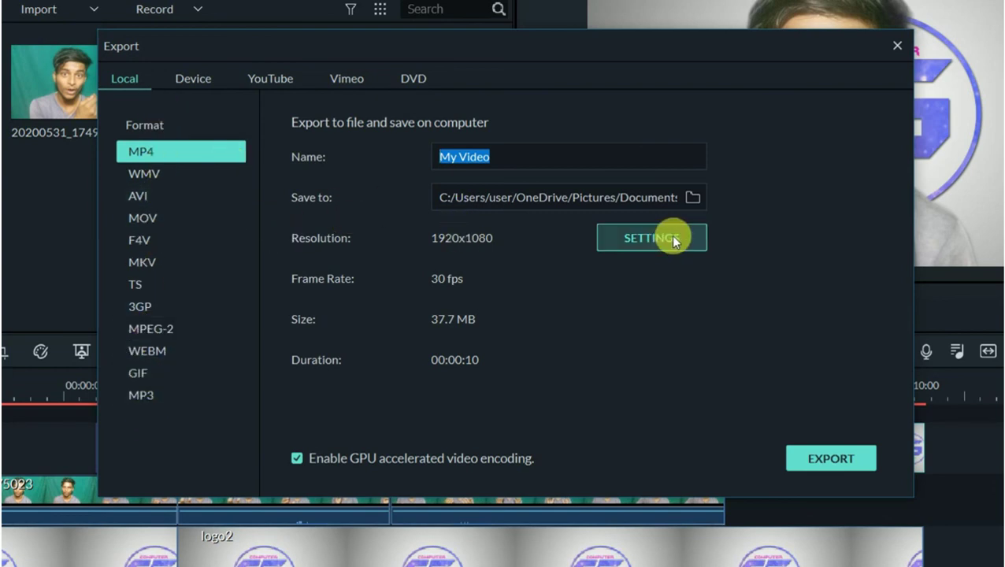
{"action": "left_click", "coordinate": [620, 207]}
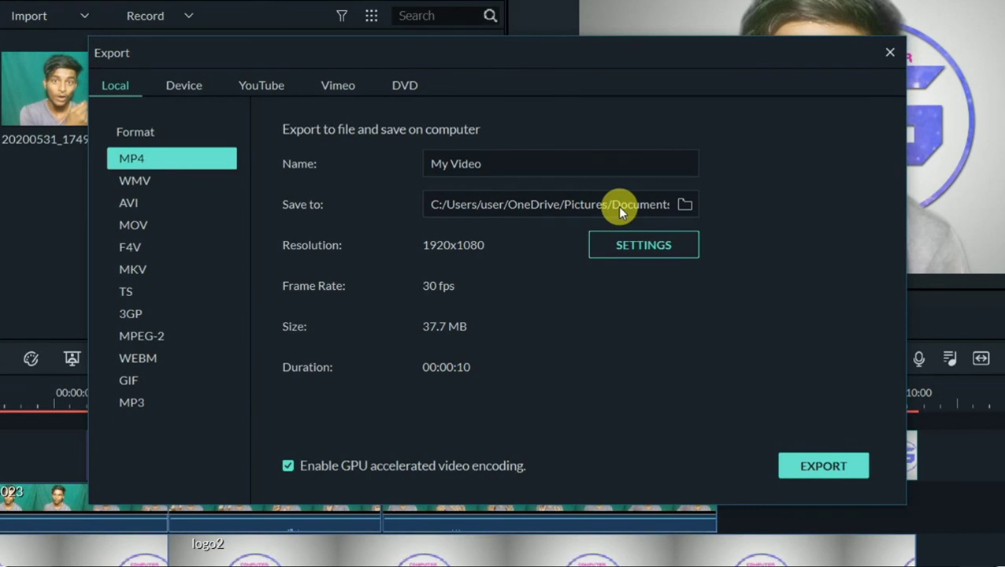
{"action": "left_click", "coordinate": [499, 175]}
{"action": "left_click", "coordinate": [659, 250]}
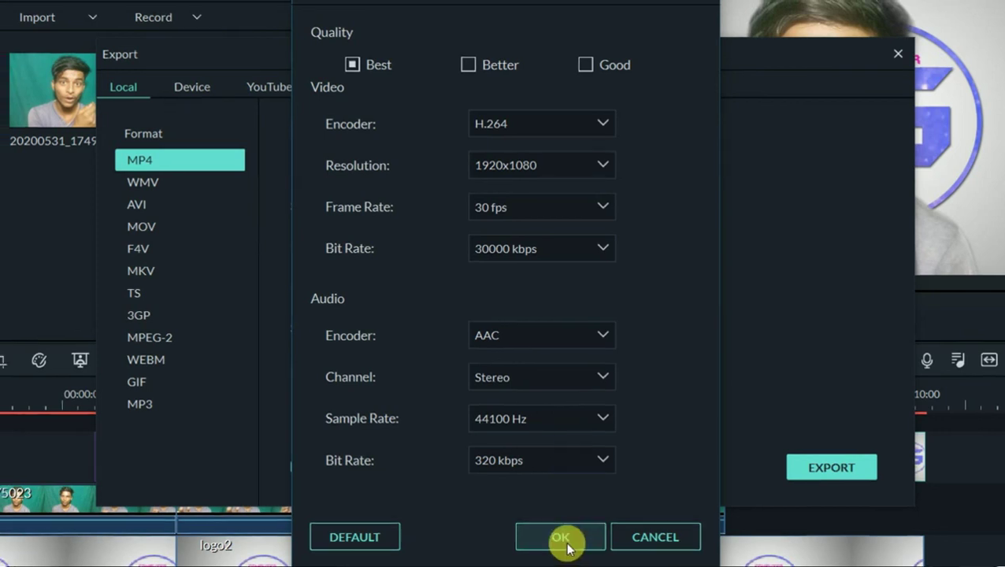
{"action": "left_click", "coordinate": [542, 540]}
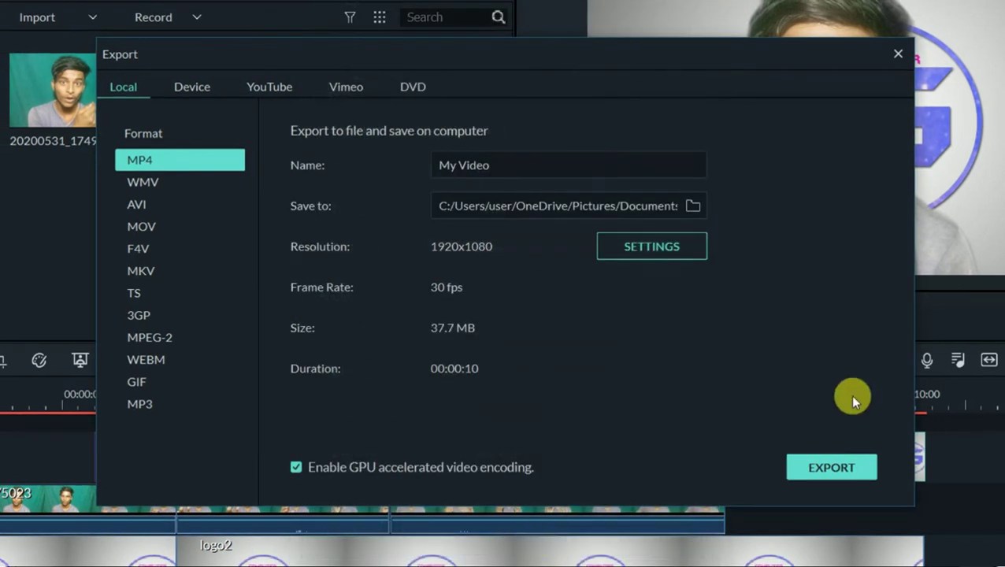
- Start rendering the project to the My Video MP4 file
{"action": "left_click", "coordinate": [838, 470]}
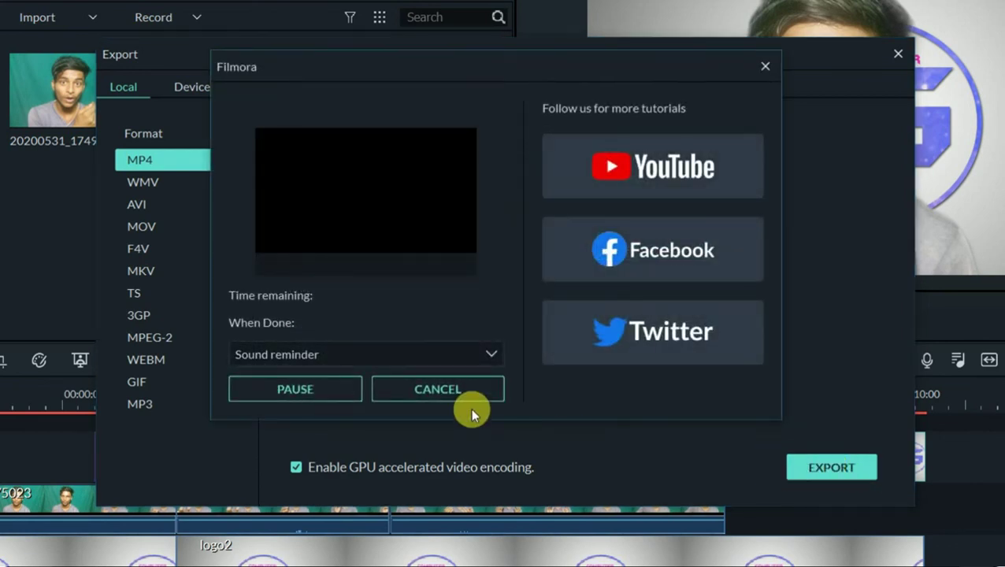